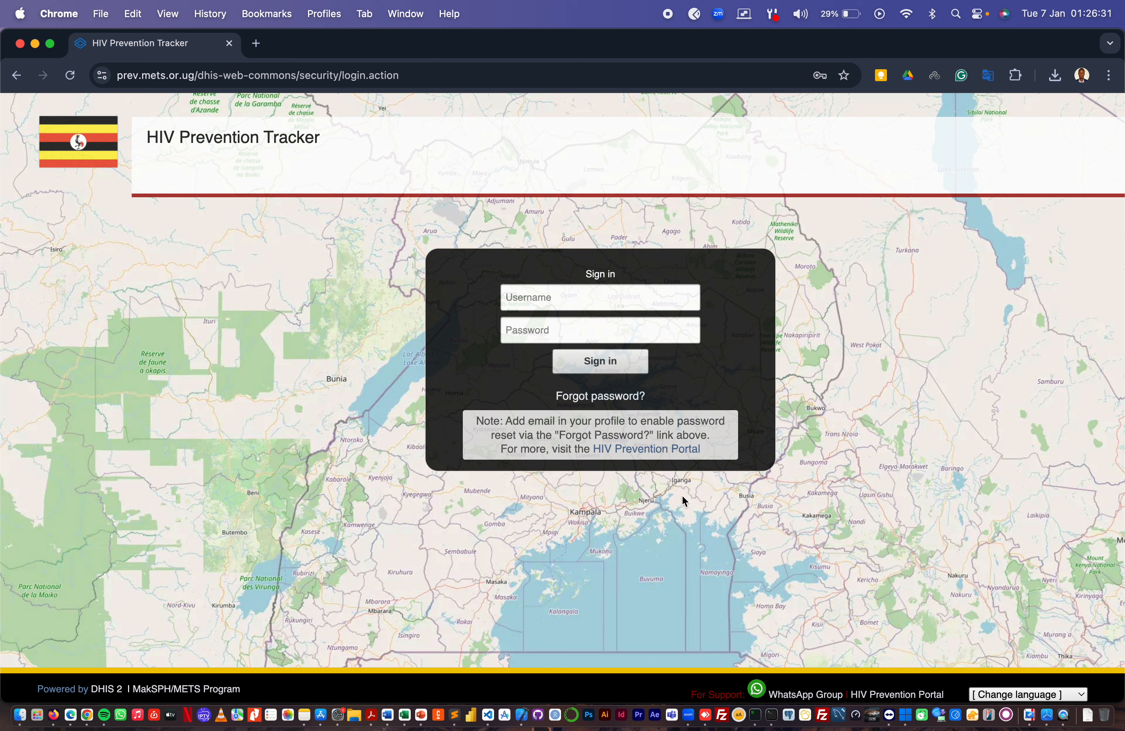
- Sign in to the HIV Prevention Tracker using the saved training account's username and password
left_click(646, 300)
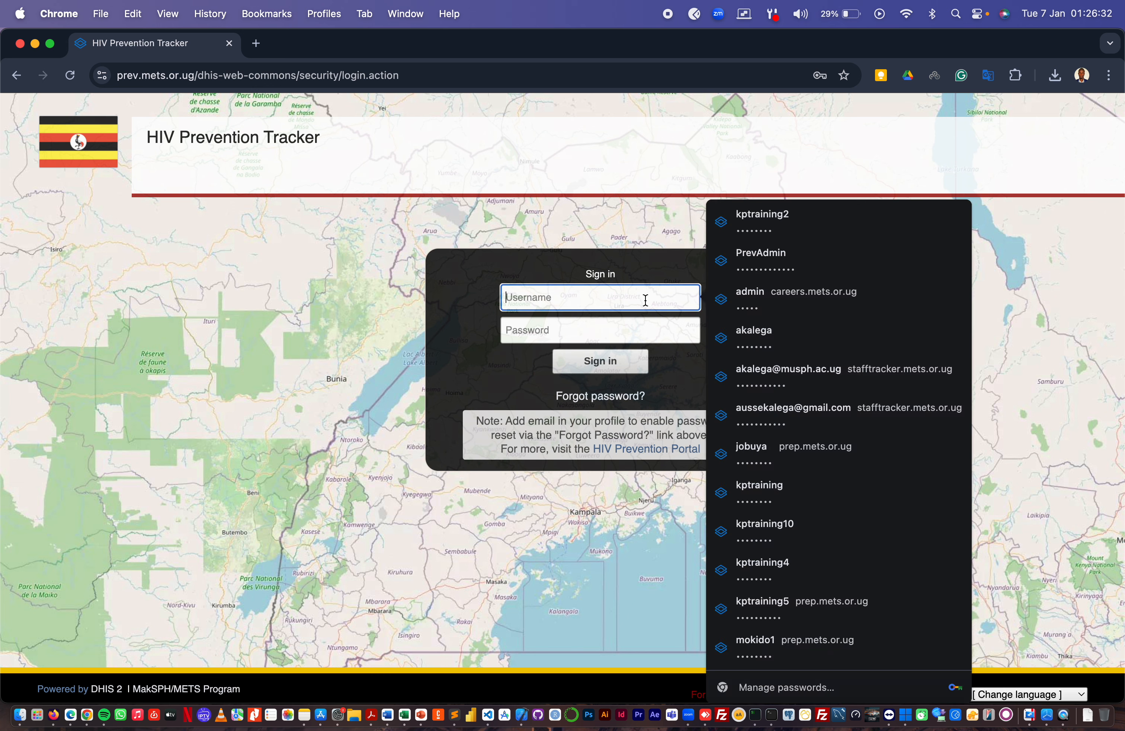
left_click(785, 228)
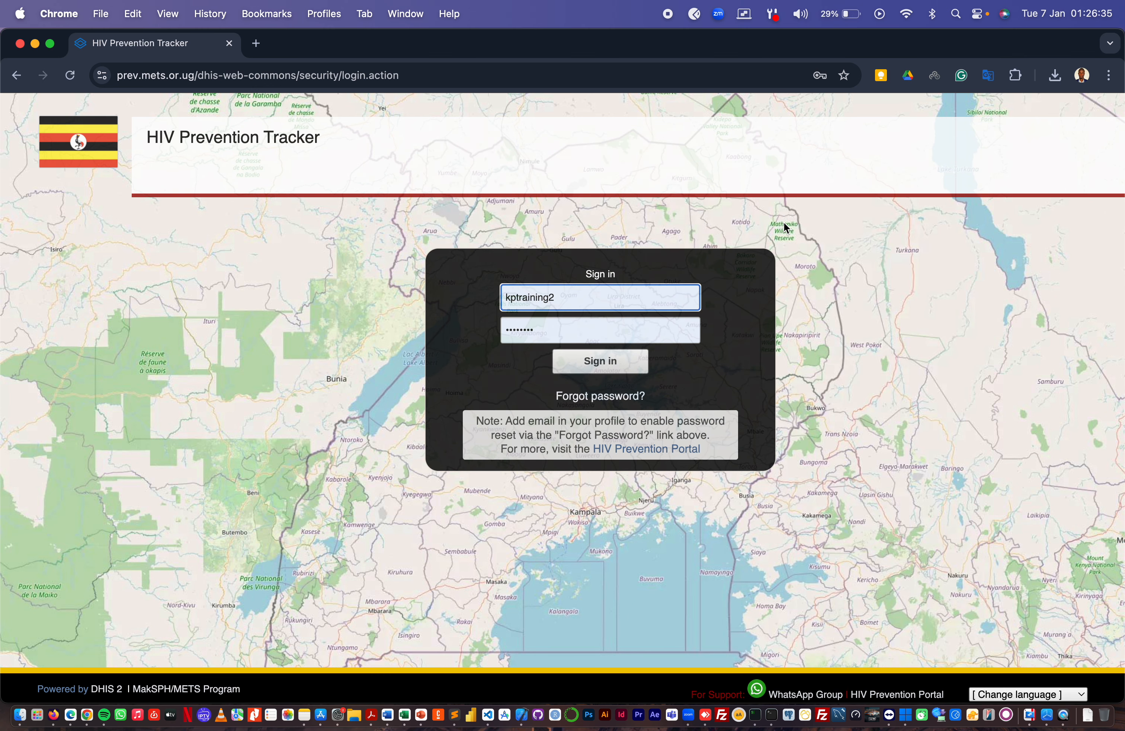
key("Return")
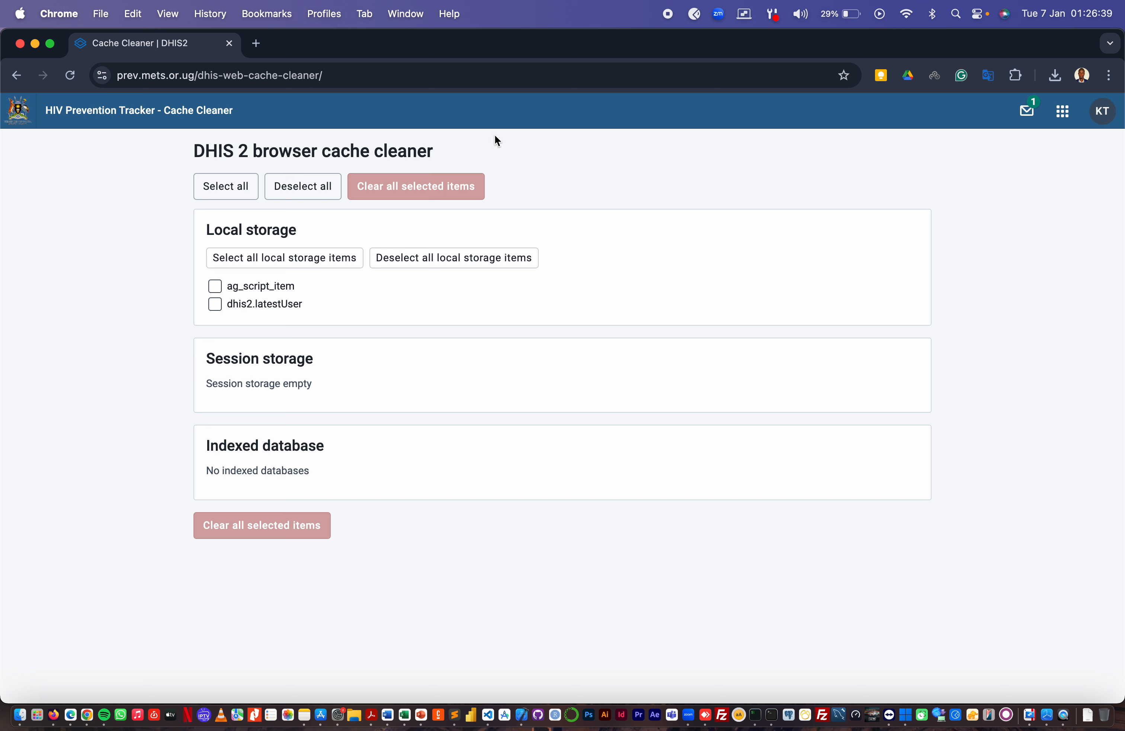
- Select all items in the browser cache cleaner and clear them
left_click(242, 195)
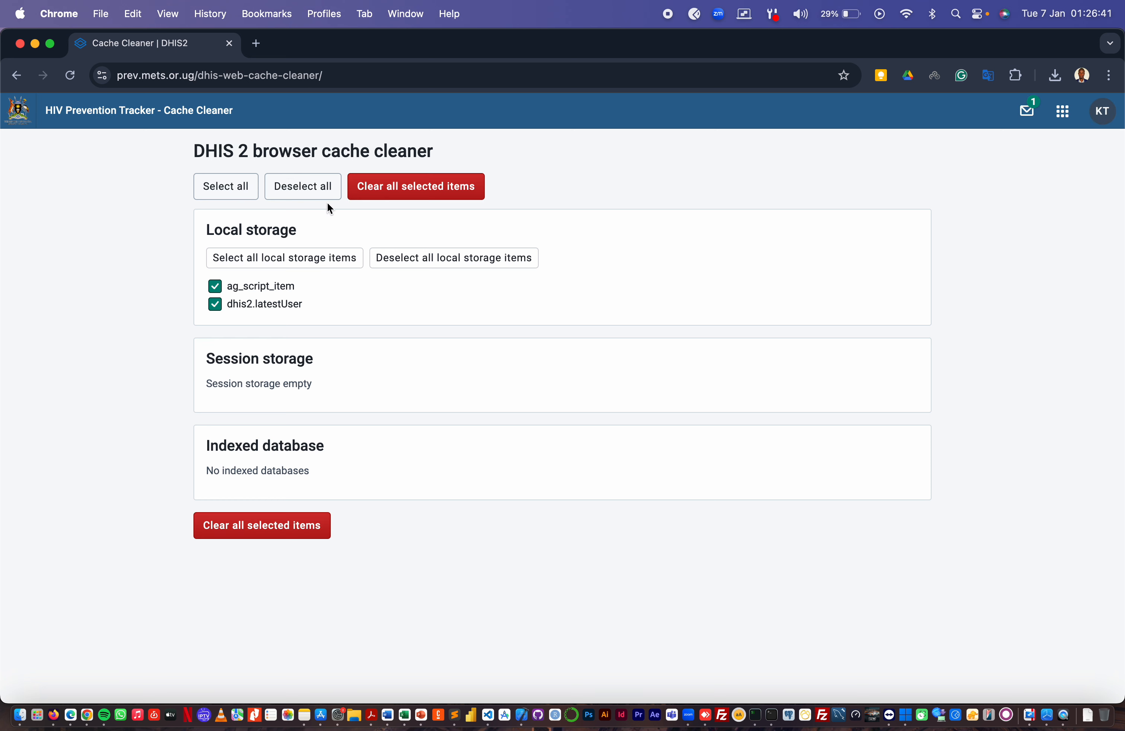
left_click(425, 192)
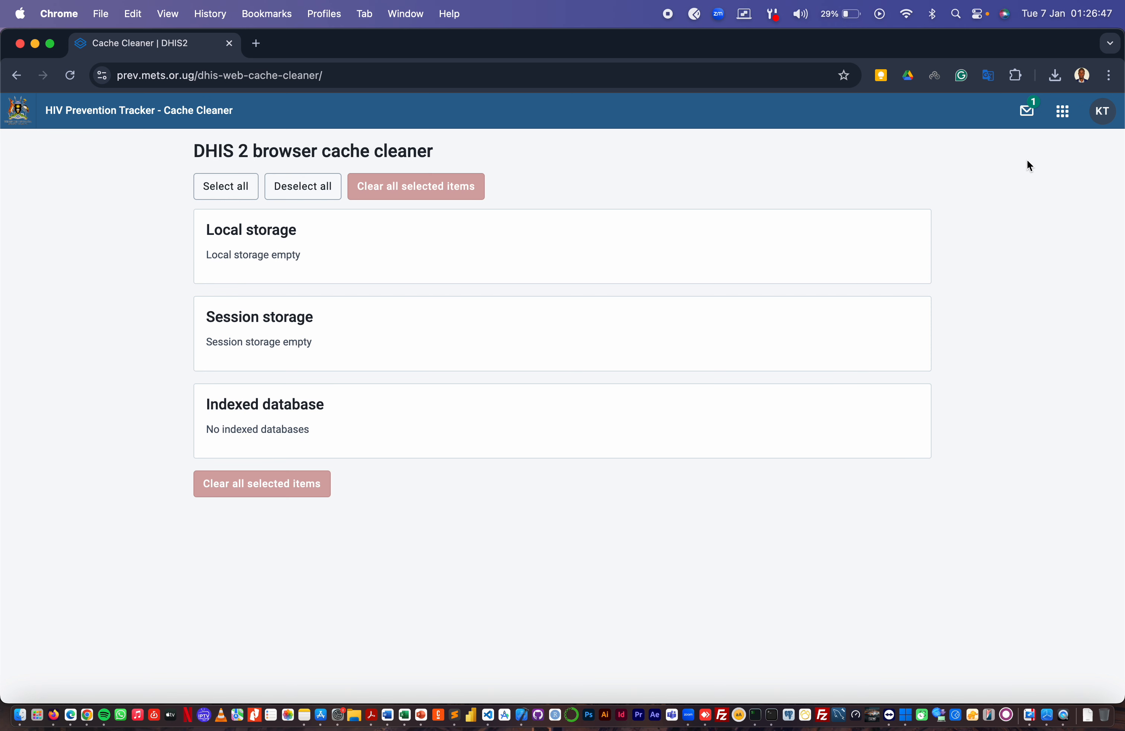
- Open the Line Listing app from the list of available apps
left_click(1063, 111)
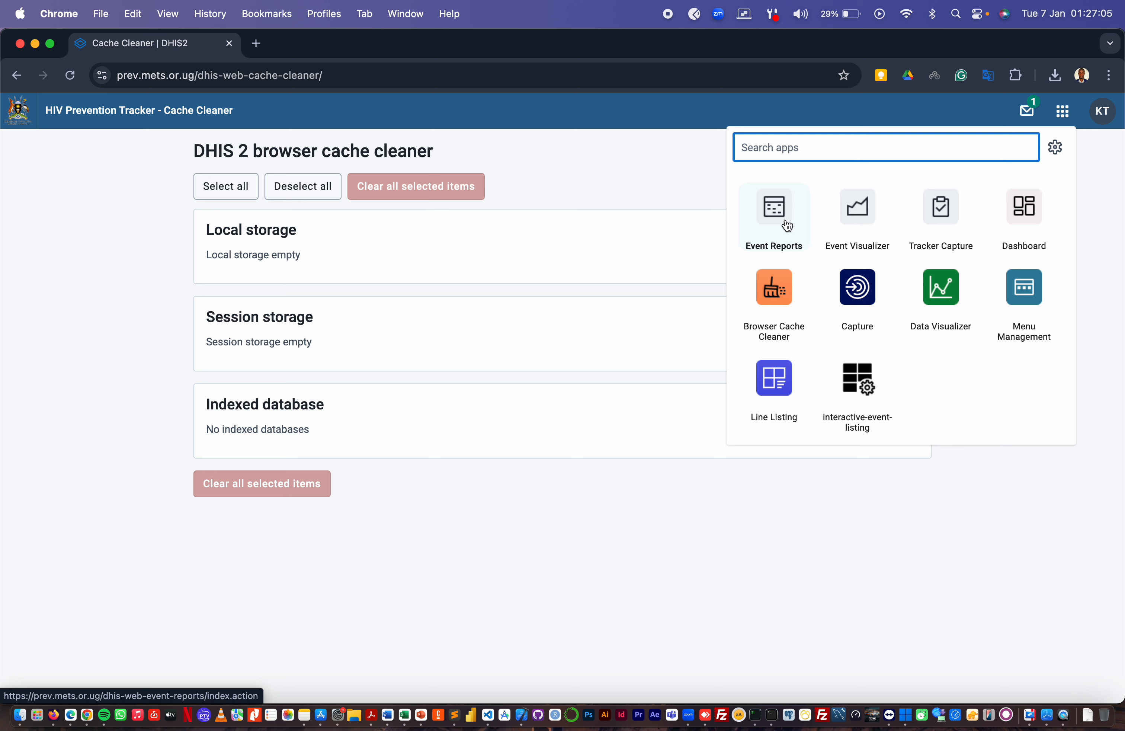
left_click(772, 383)
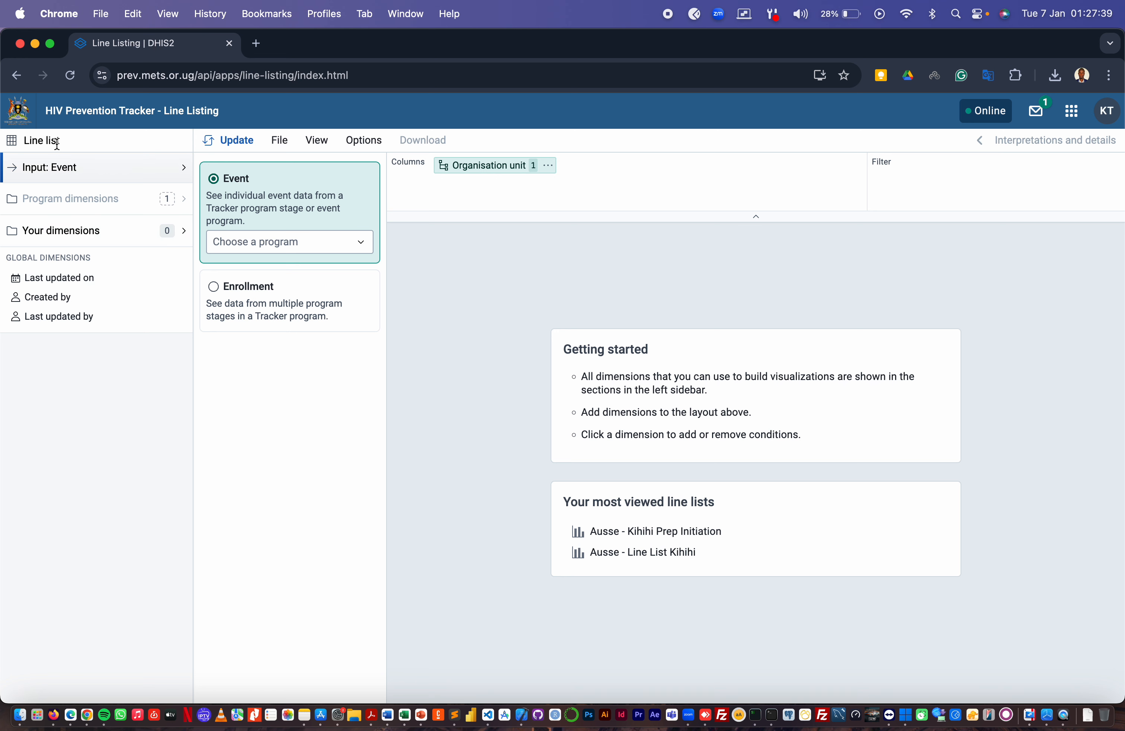
left_click_drag(24, 141, 66, 145)
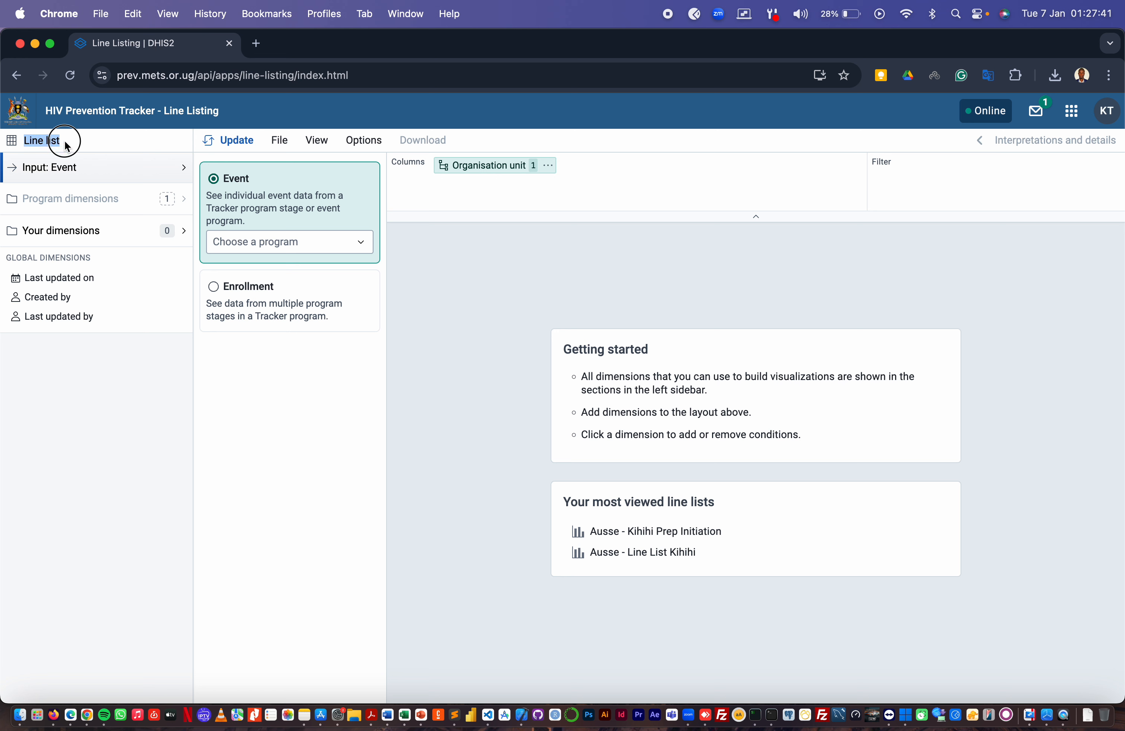
left_click(98, 143)
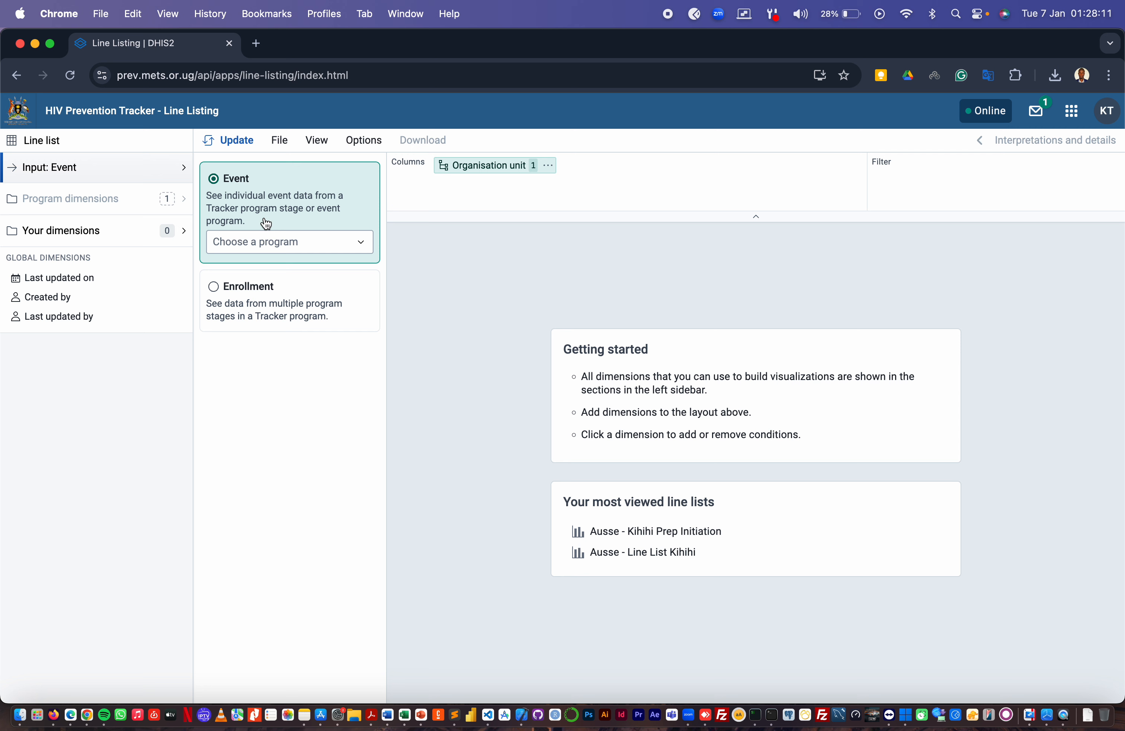
- Set the Event input to the HIV Prevention Tracker program and the Encounter stage
left_click(309, 244)
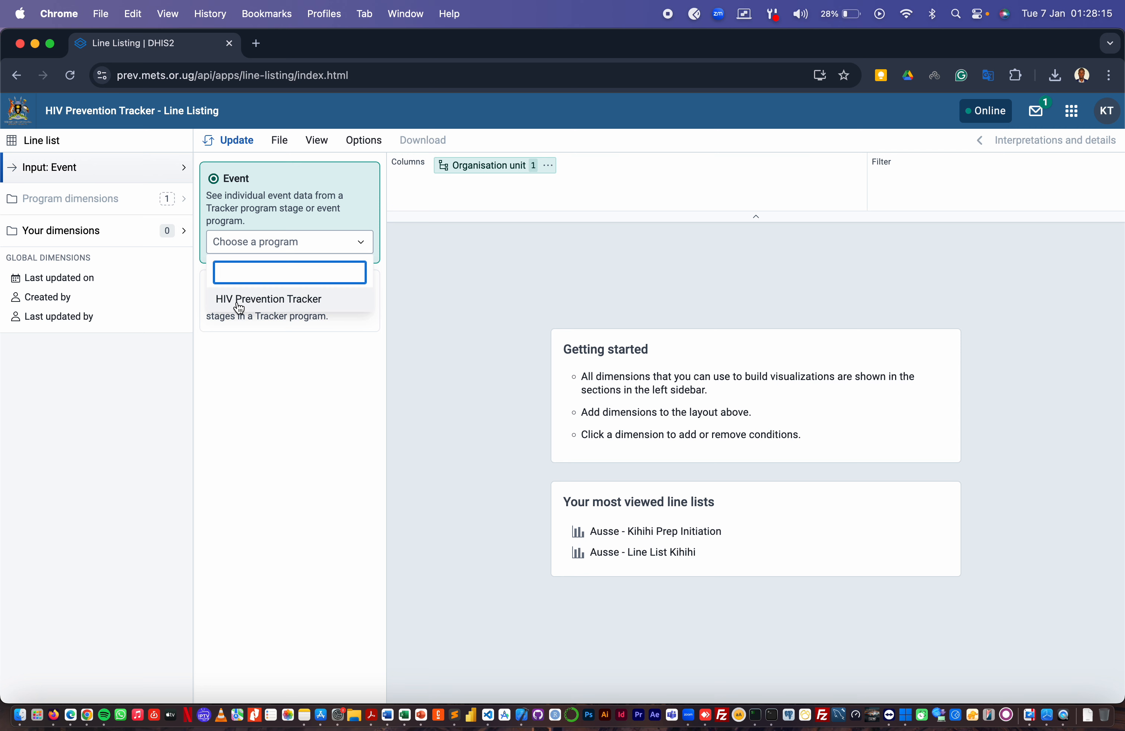
left_click(265, 299)
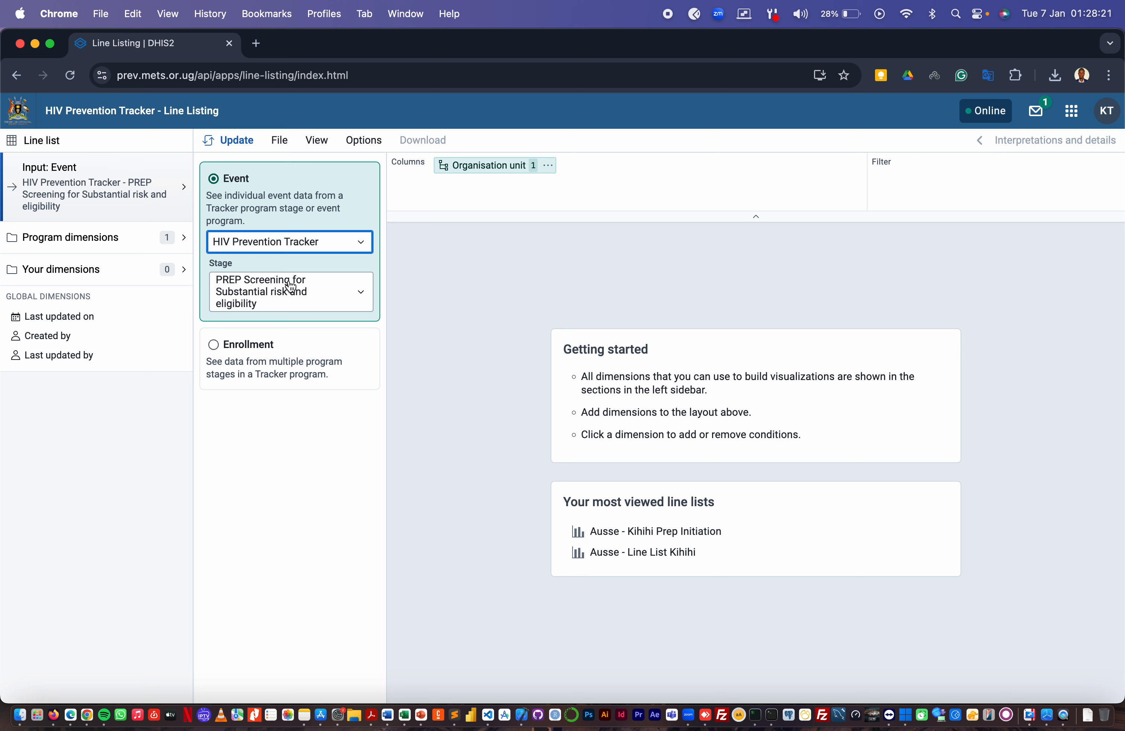
left_click(308, 294)
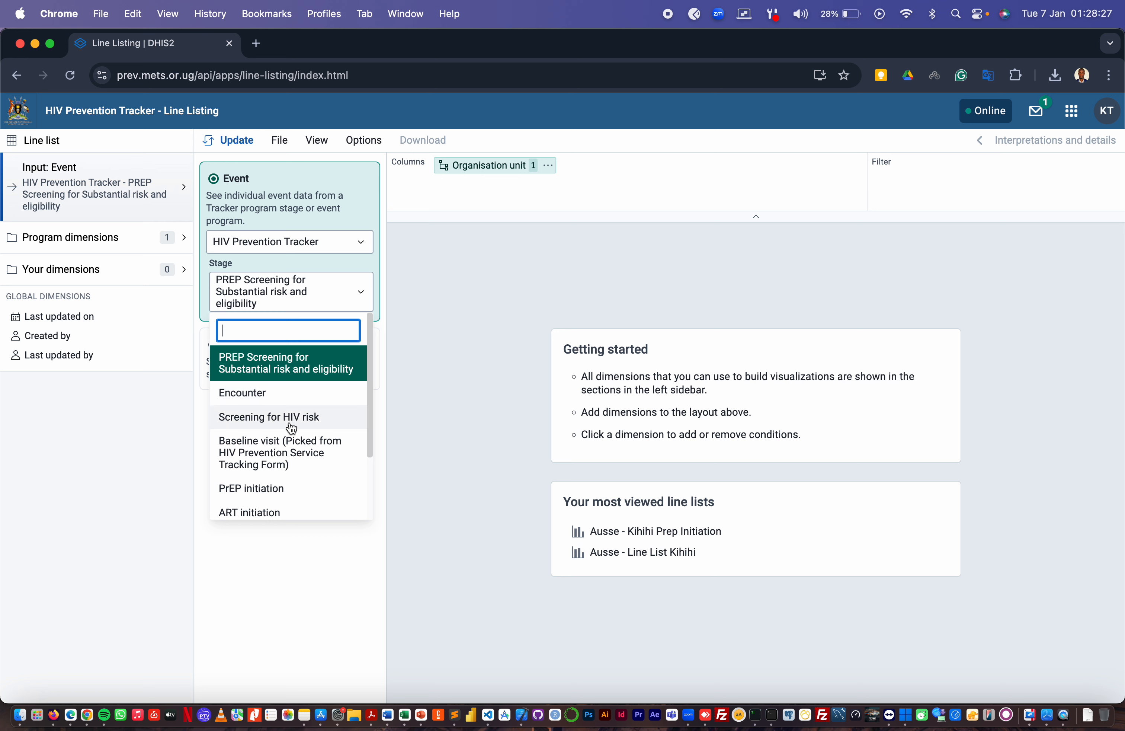
left_click(259, 394)
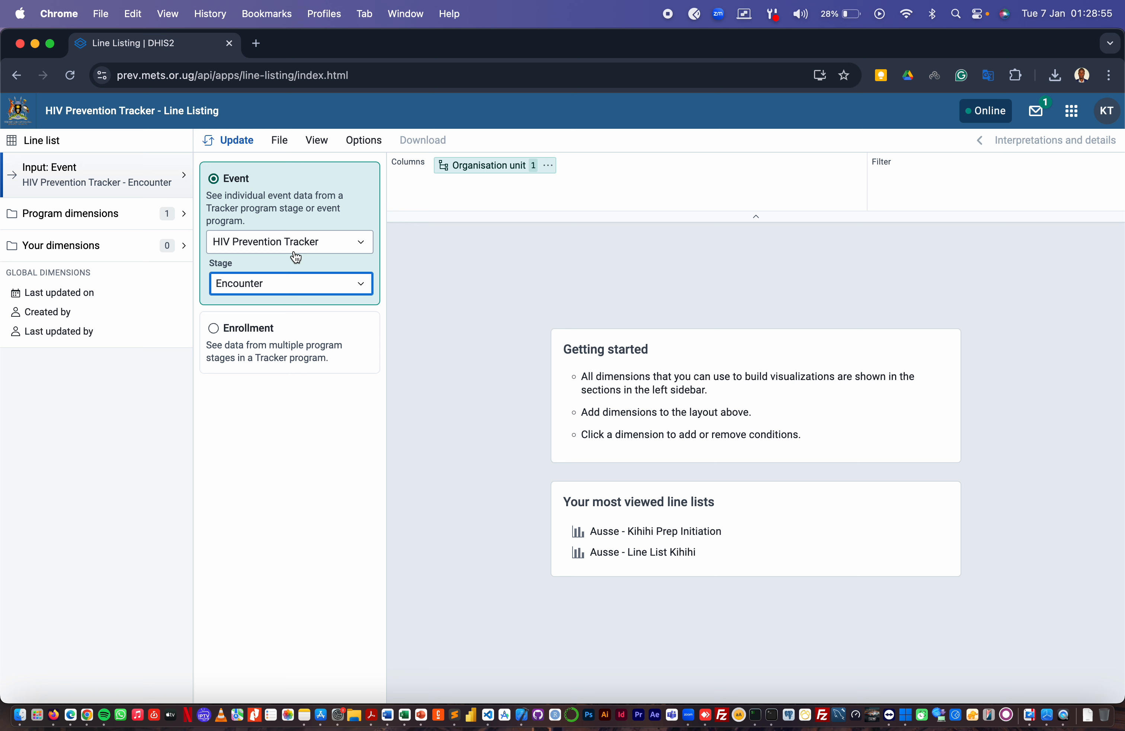
- Switch the line list input to Enrollment with the HIV Prevention Tracker program
left_click(249, 333)
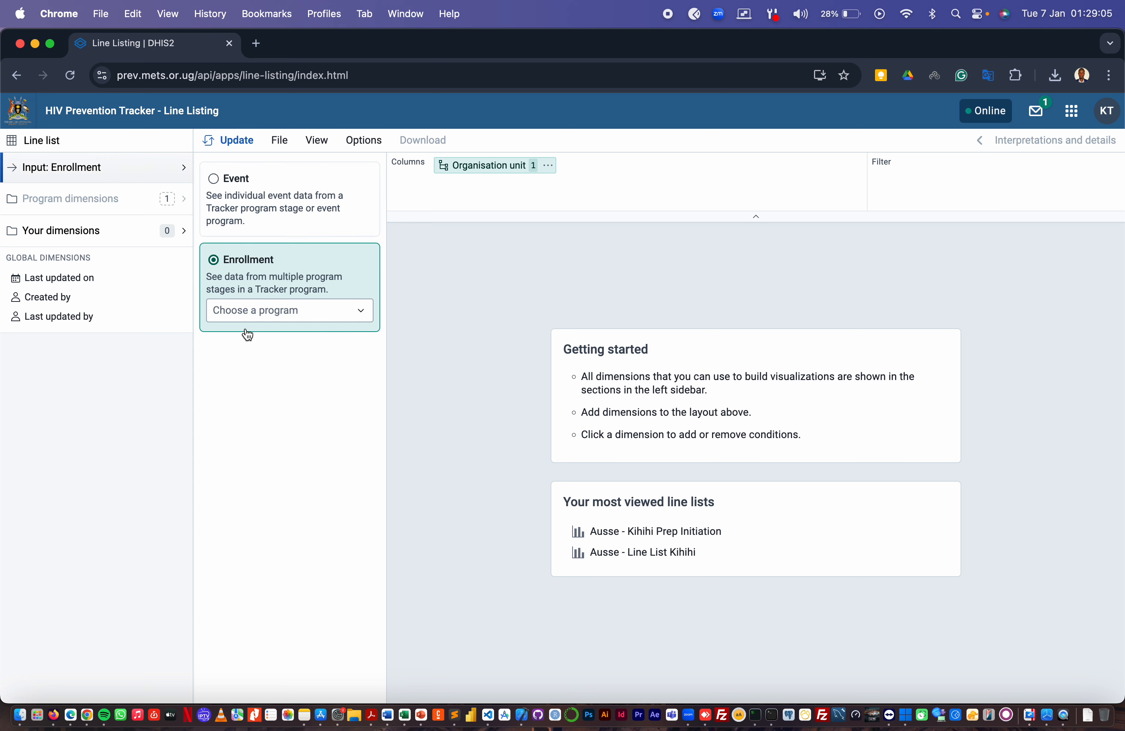
left_click(282, 310)
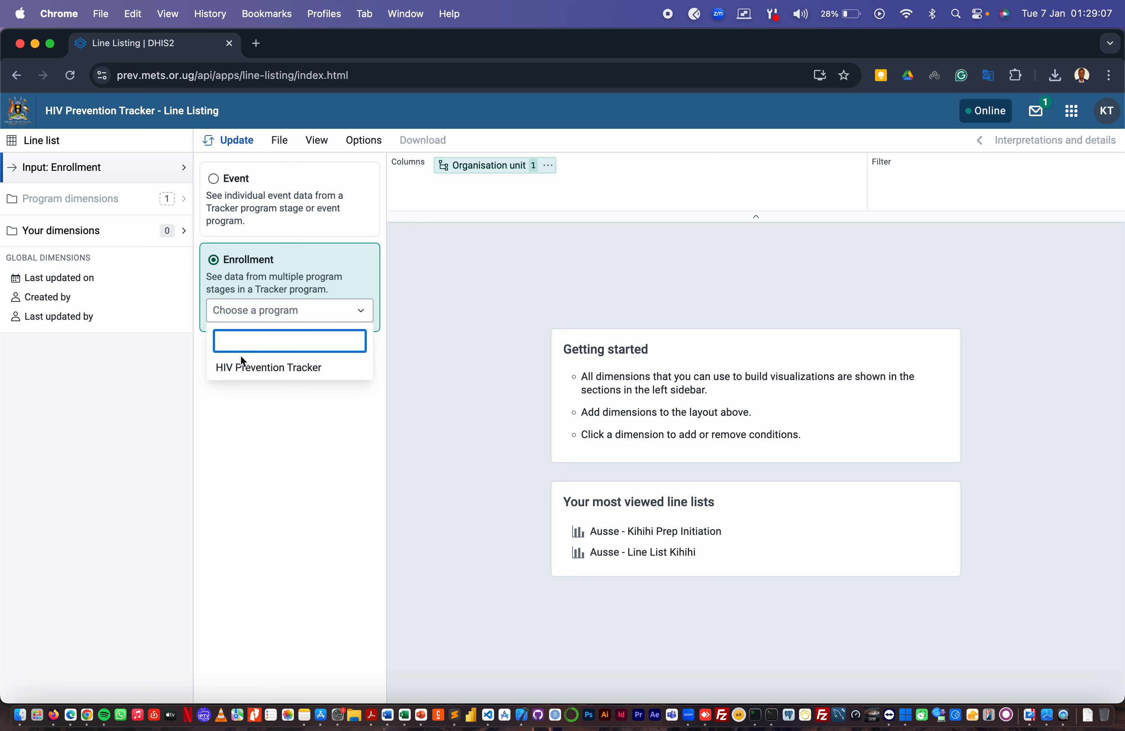
left_click(306, 371)
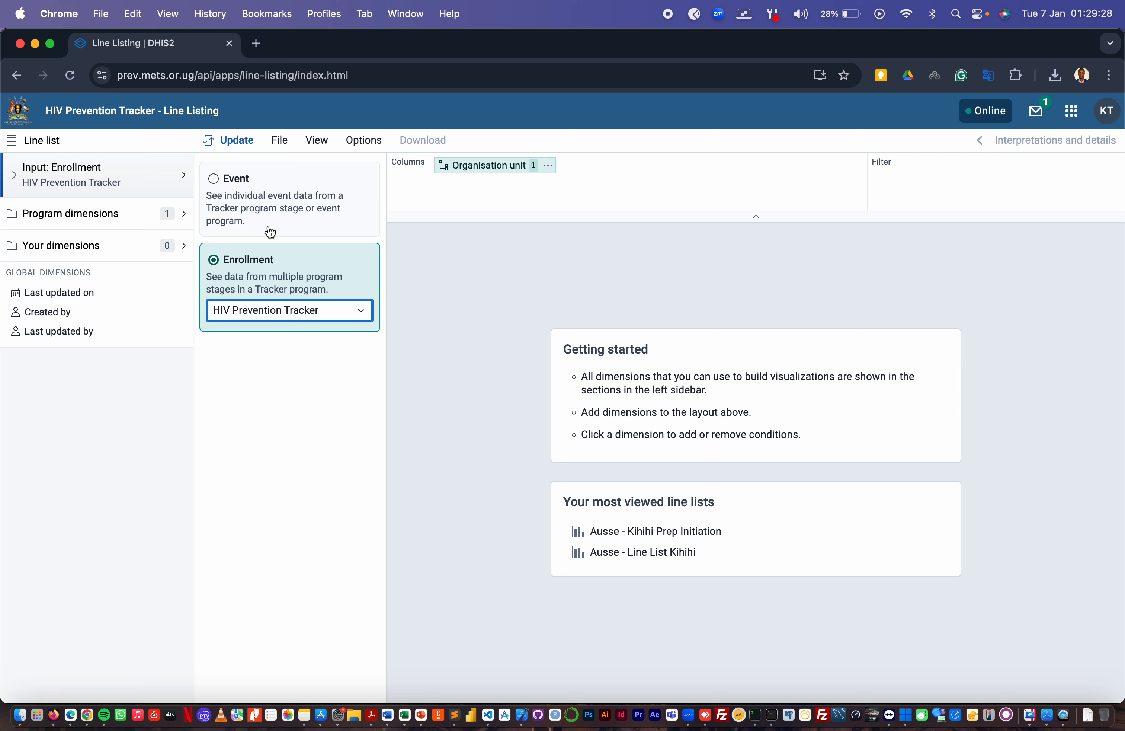
- Switch the line list input back to Event, choosing the HIV Prevention Tracker program and the Encounter stage
left_click(255, 208)
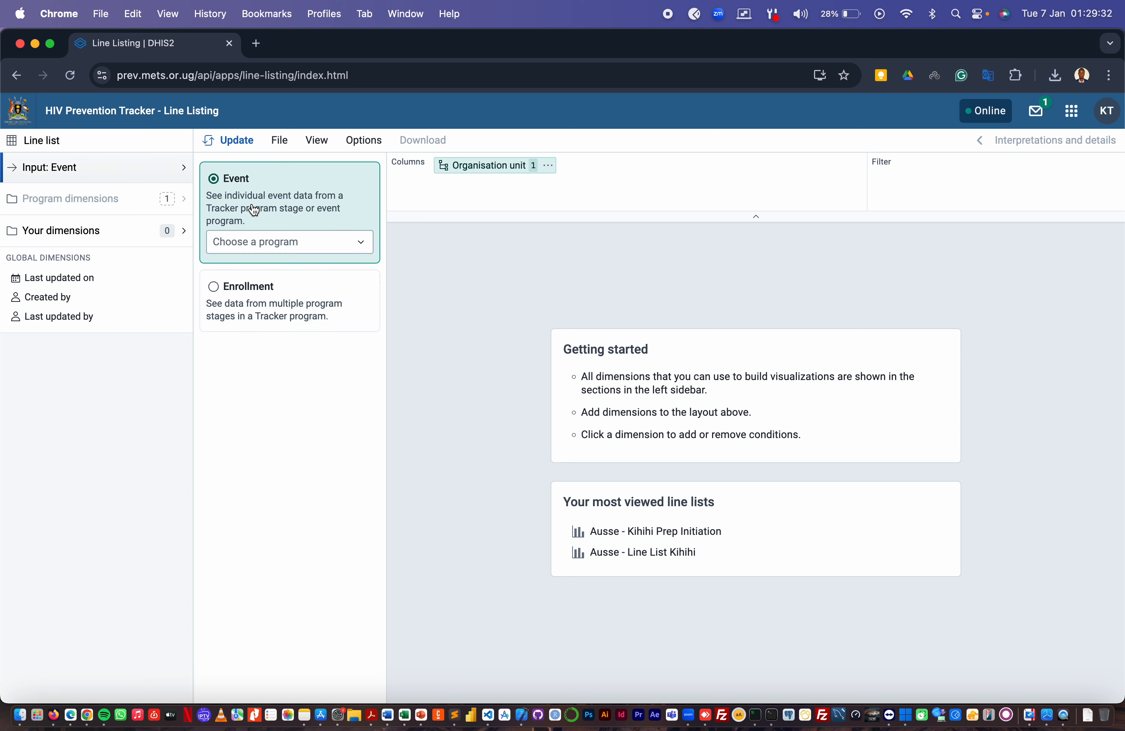
left_click(269, 244)
left_click(275, 297)
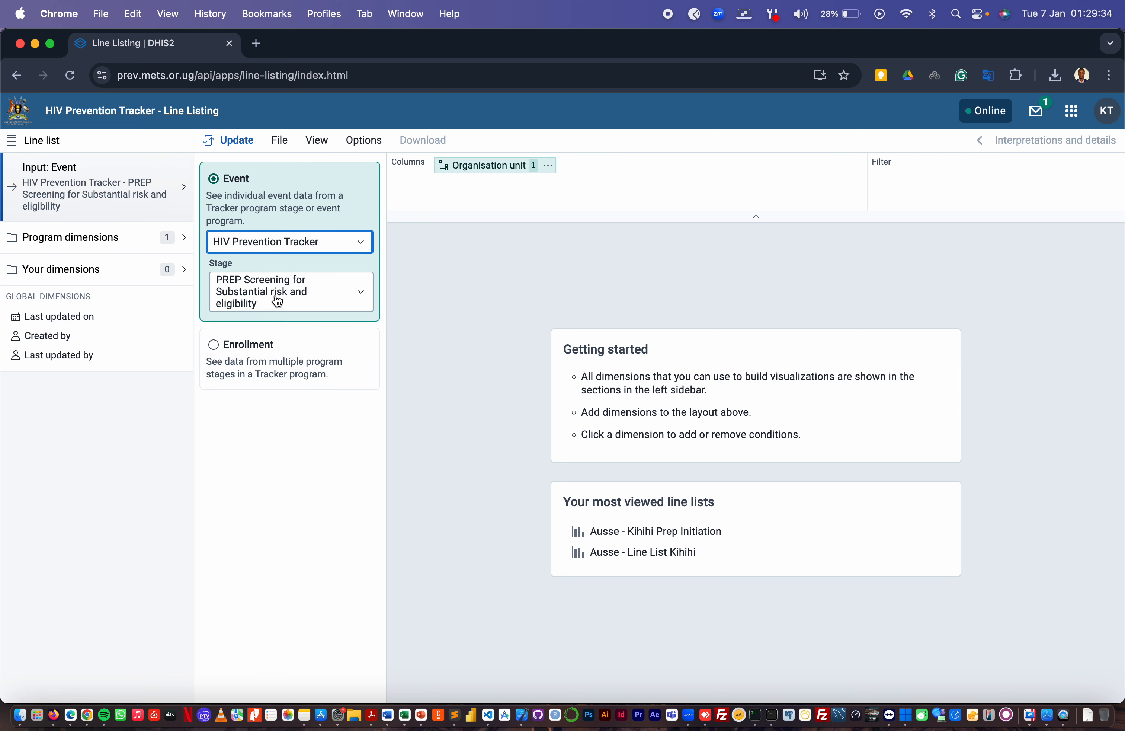
left_click(280, 297)
left_click(271, 392)
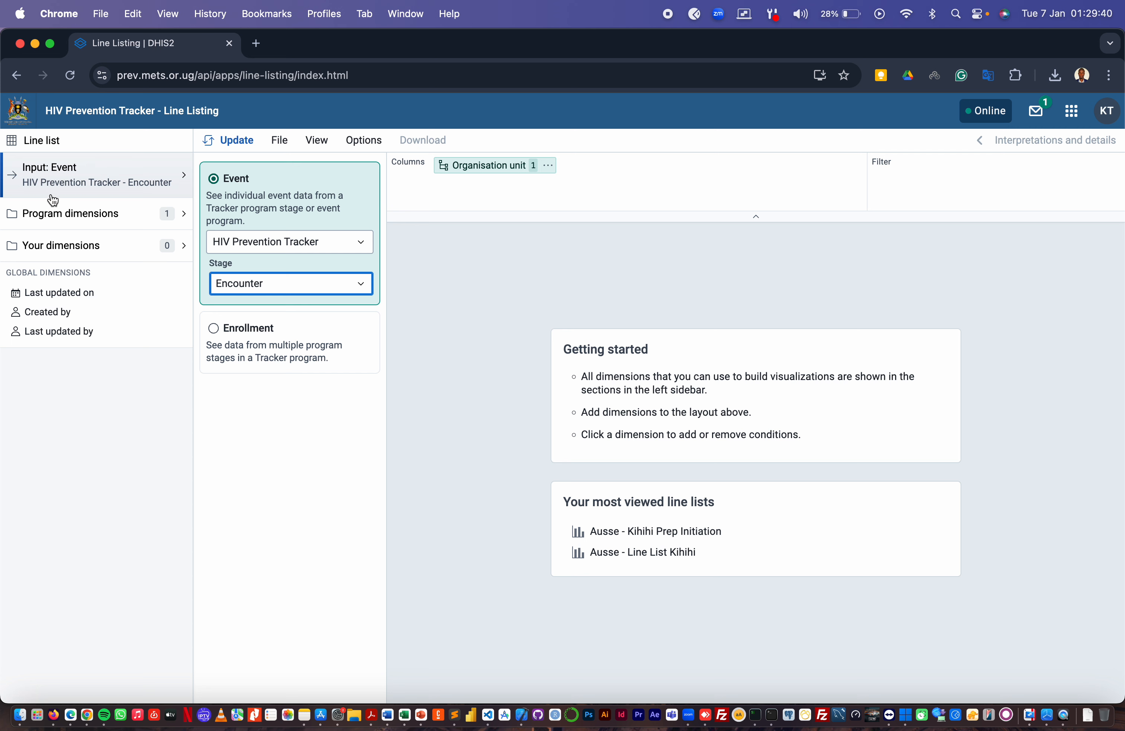
- Open the program dimensions and view the available types of program data dimensions
left_click(102, 216)
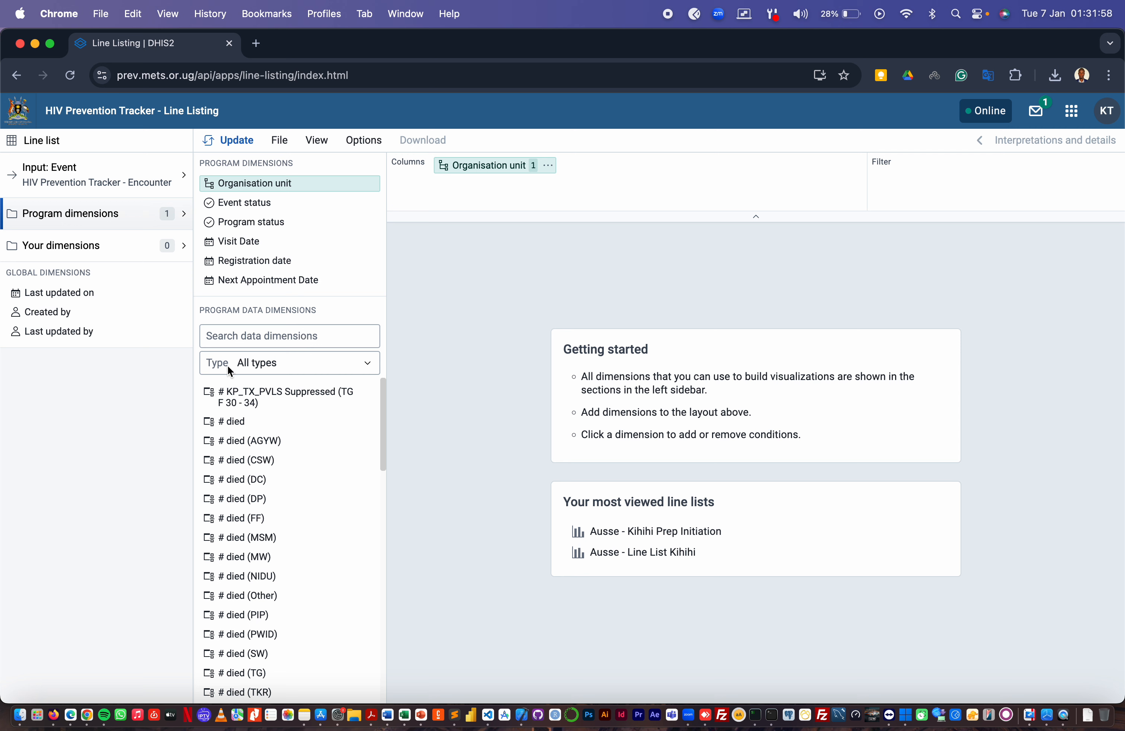
left_click(288, 364)
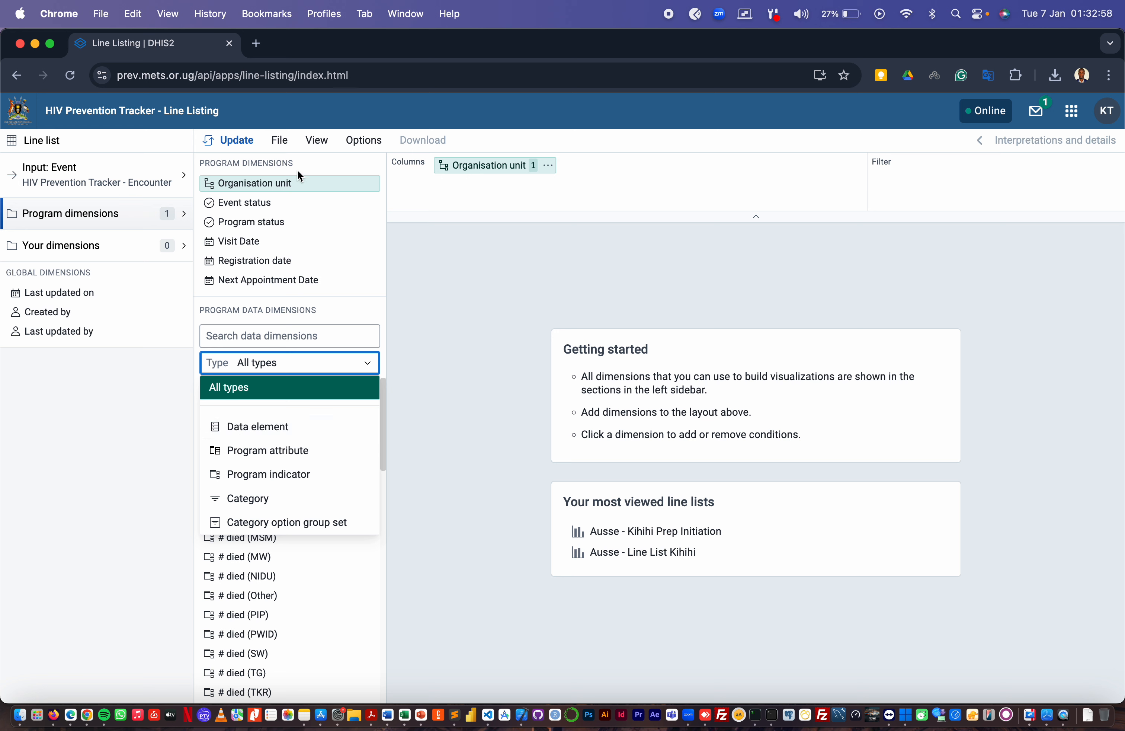
- Duplicate the Line Listing browser tab and open Tracker Capture in the copy
right_click(203, 52)
left_click(247, 146)
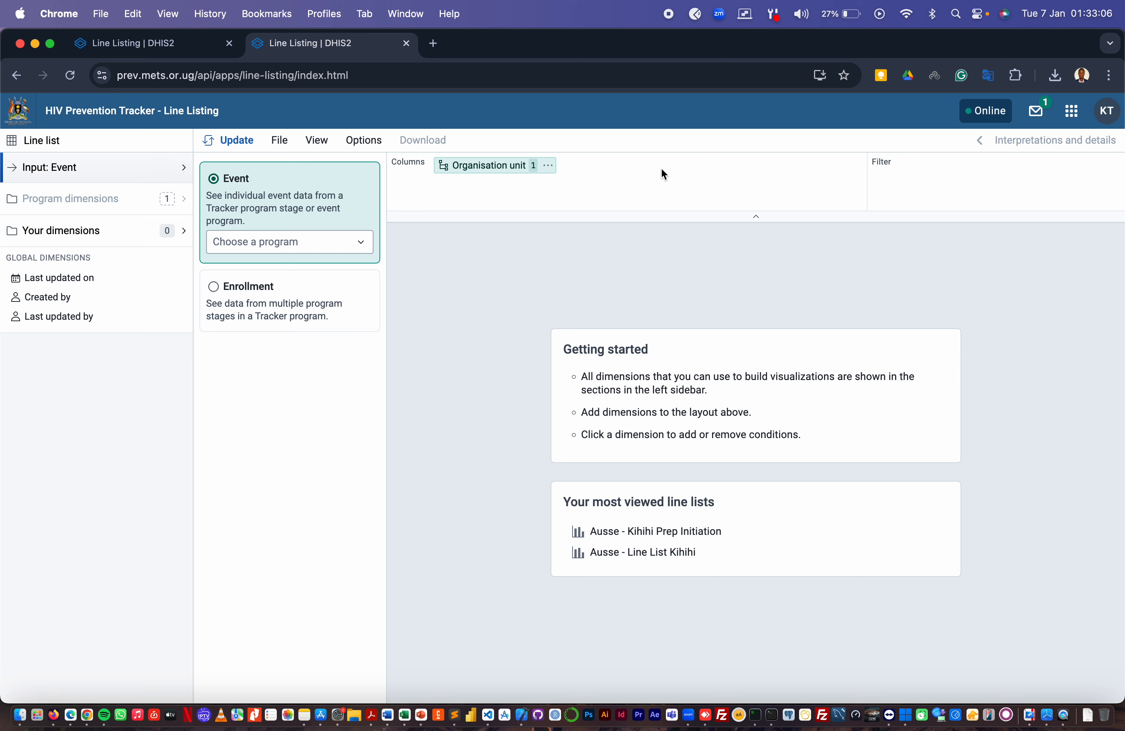
left_click(1070, 112)
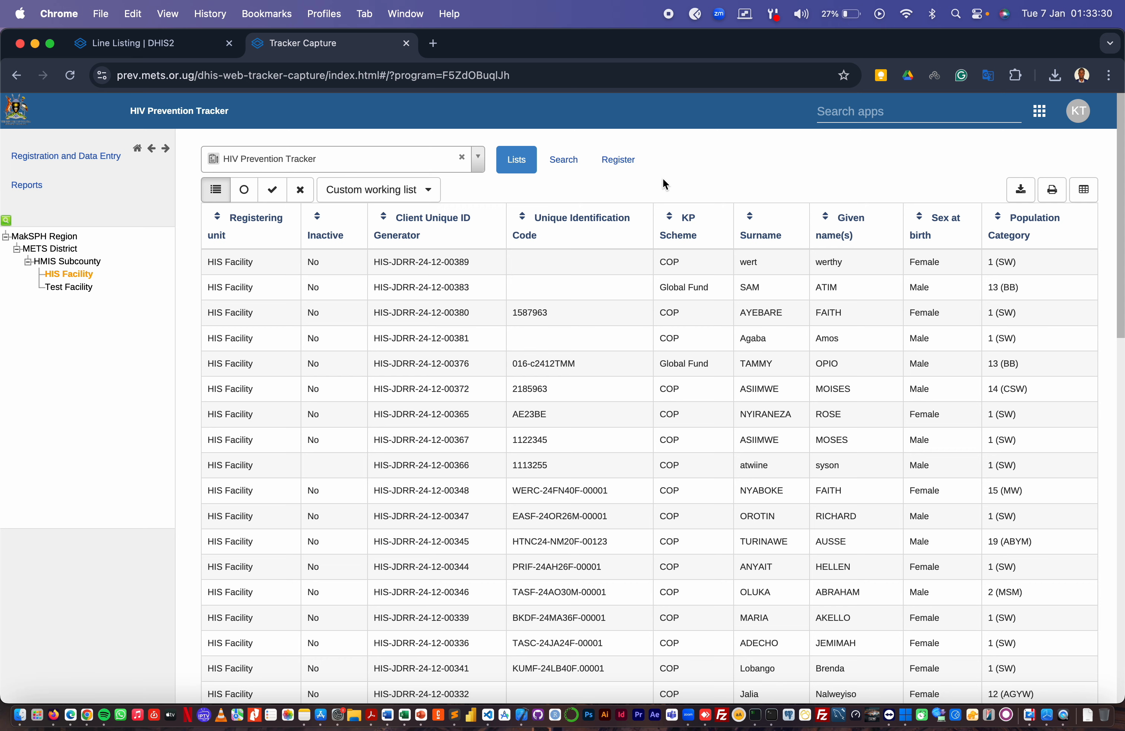
- Open the client registration form and examine its enrollment, client information and service model fields
left_click(621, 162)
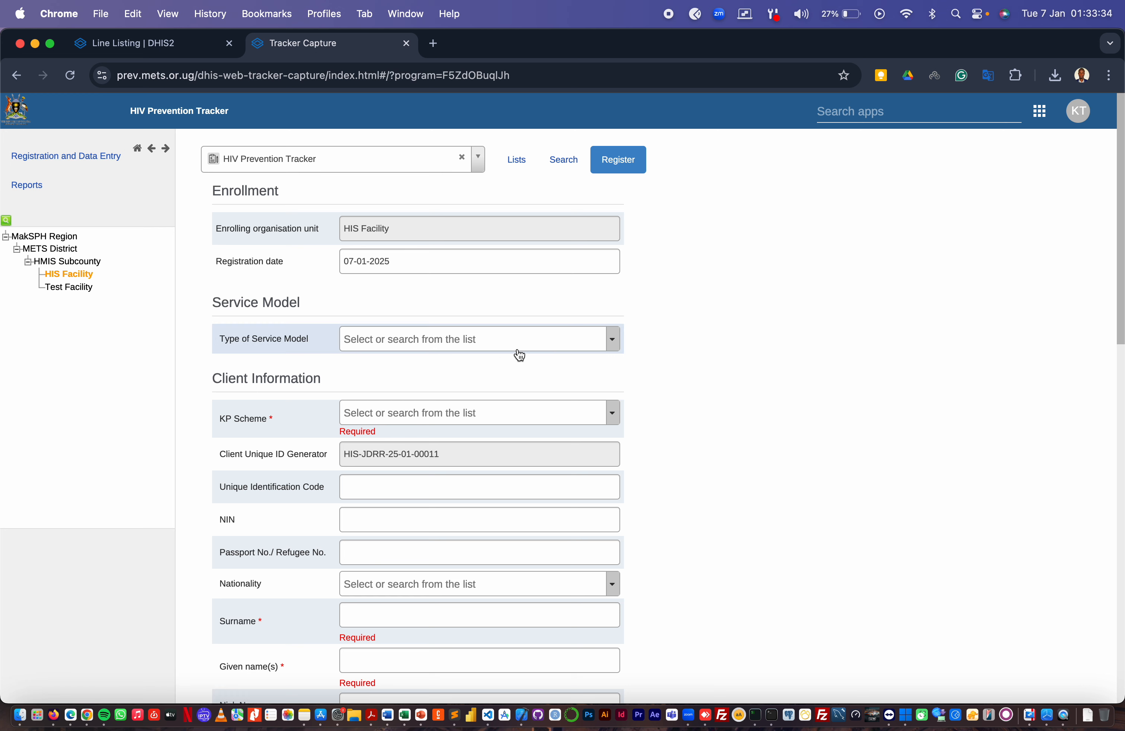
scroll(530, 354, "down", 3)
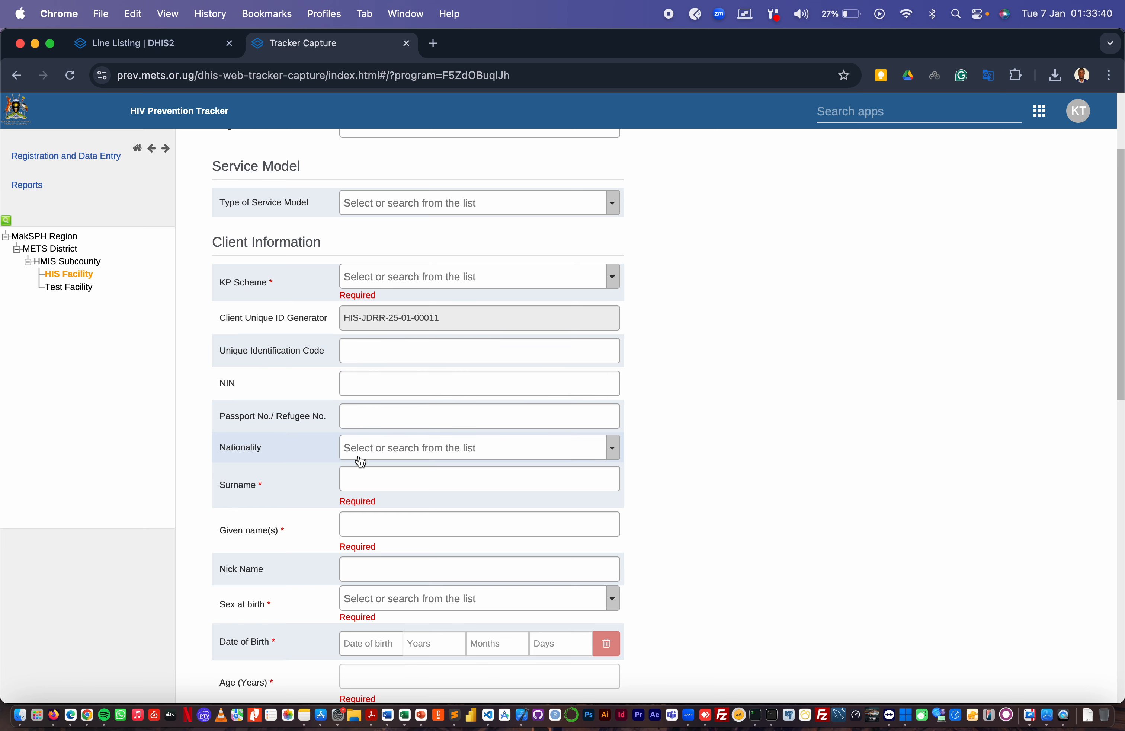
scroll(379, 446, "down", 3)
scroll(412, 387, "down", 2)
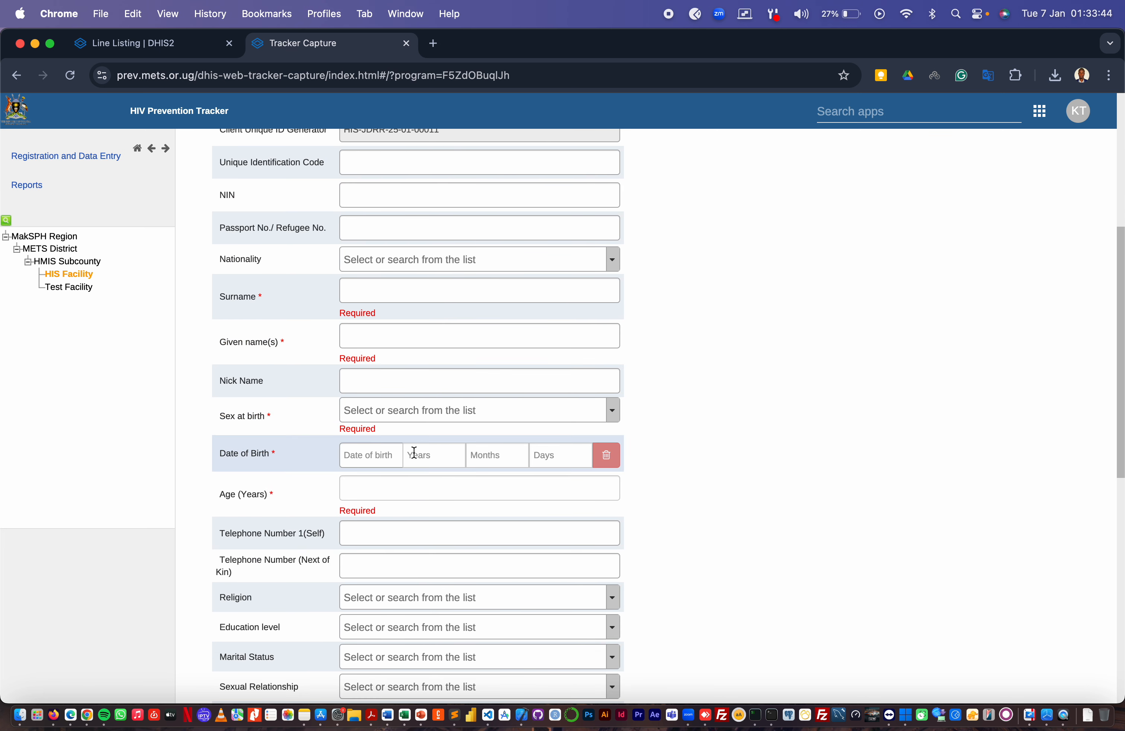
scroll(412, 462, "down", 2)
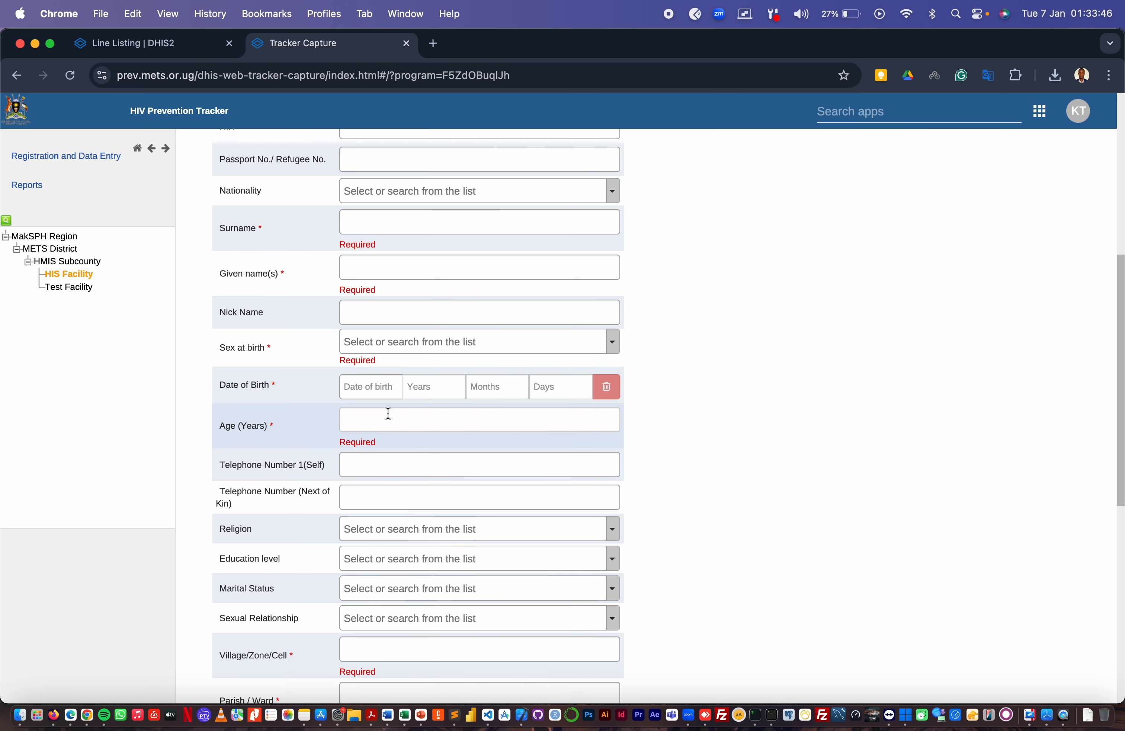
scroll(388, 413, "down", 8)
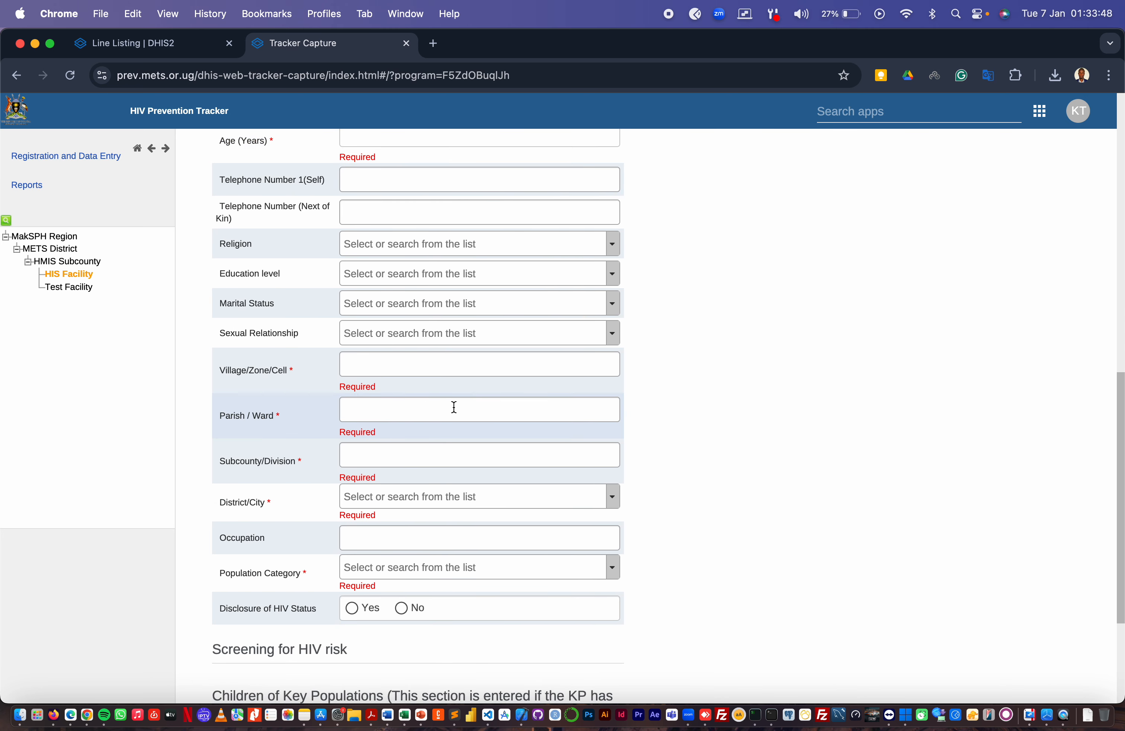
scroll(453, 407, "down", 5)
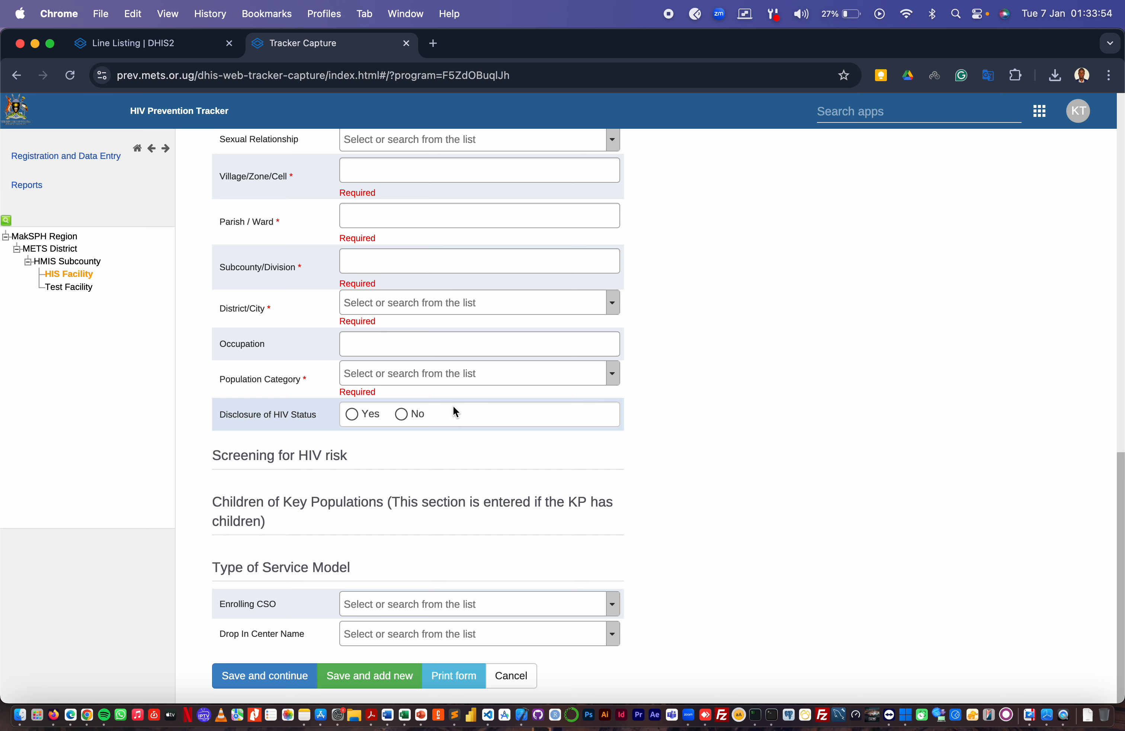
scroll(698, 387, "up", 15)
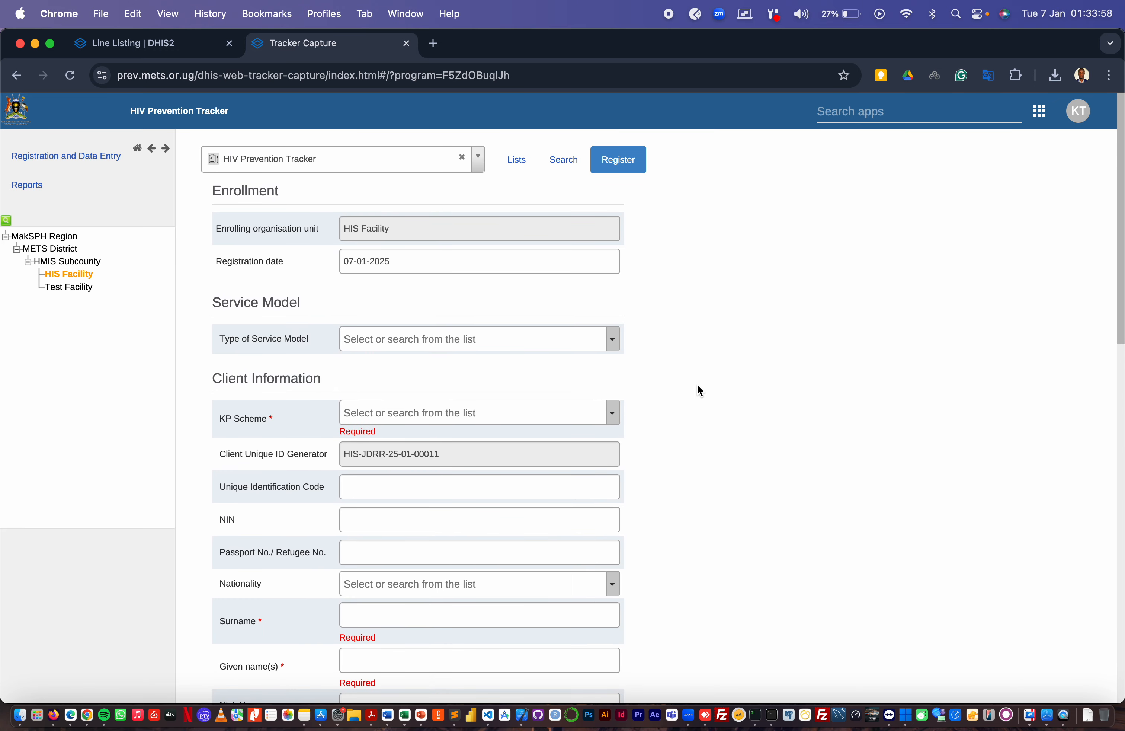
- Open the listed client record with population category 15 (MW) and look through its Encounter, Exit/Status and PREP Screening stages
left_click(516, 160)
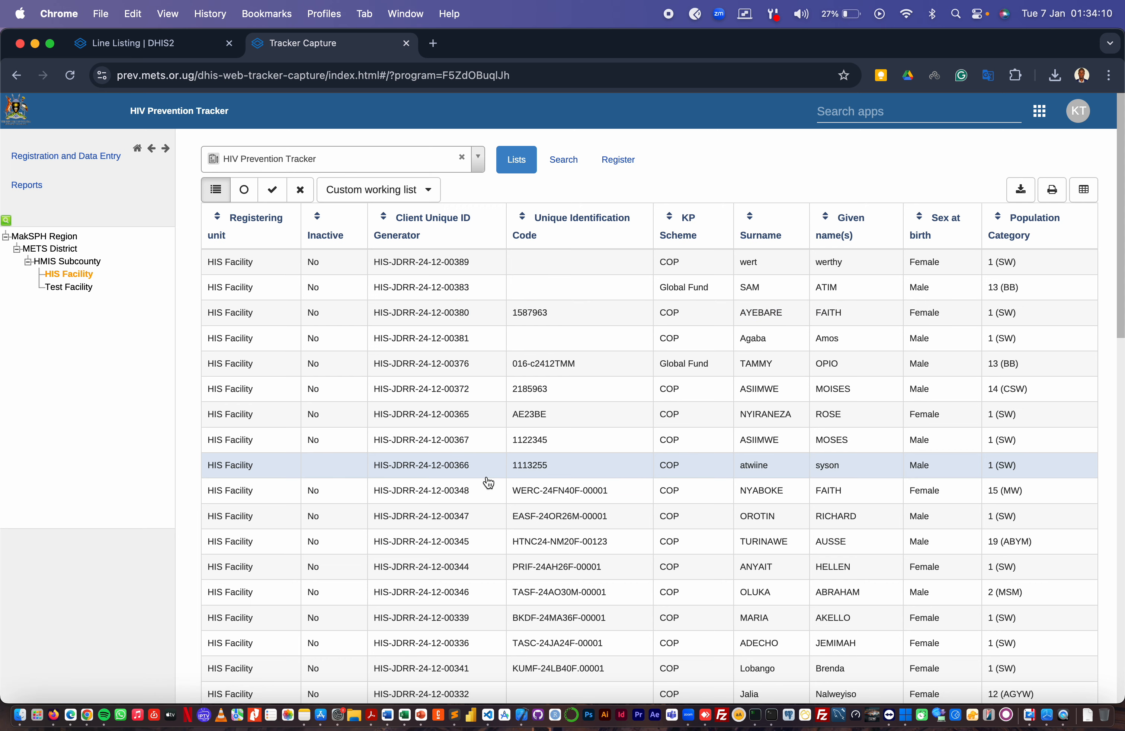
left_click(471, 492)
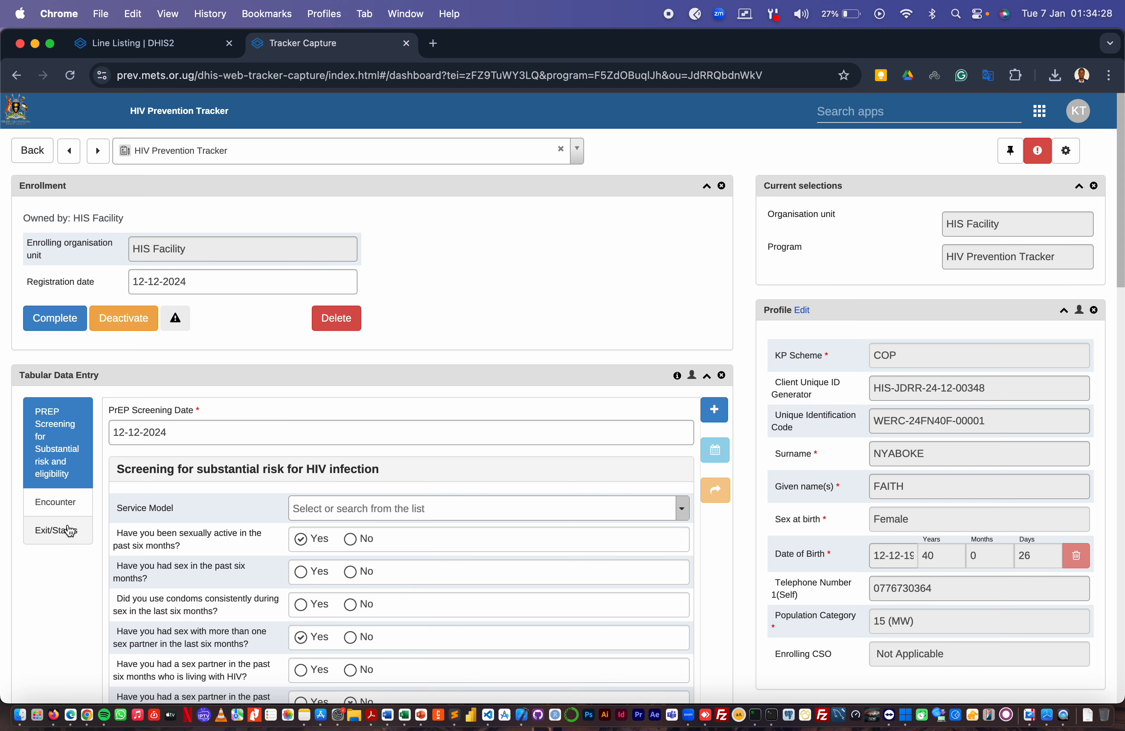
scroll(70, 530, "down", 3)
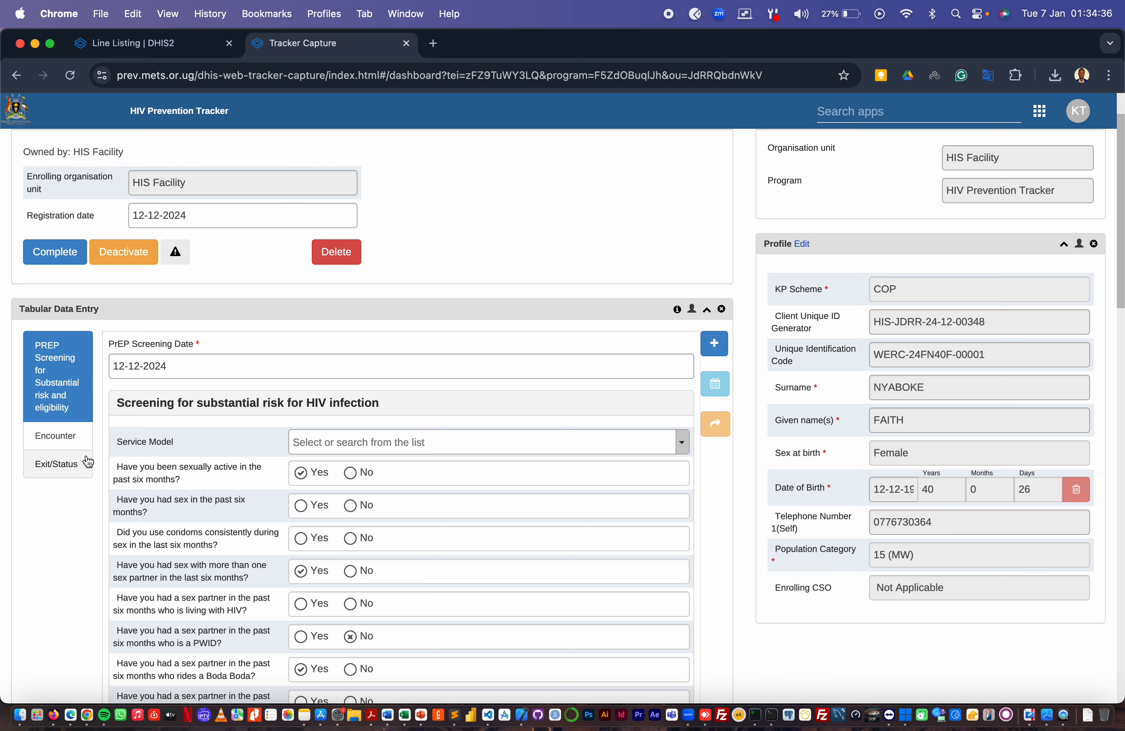
left_click(82, 439)
left_click(79, 466)
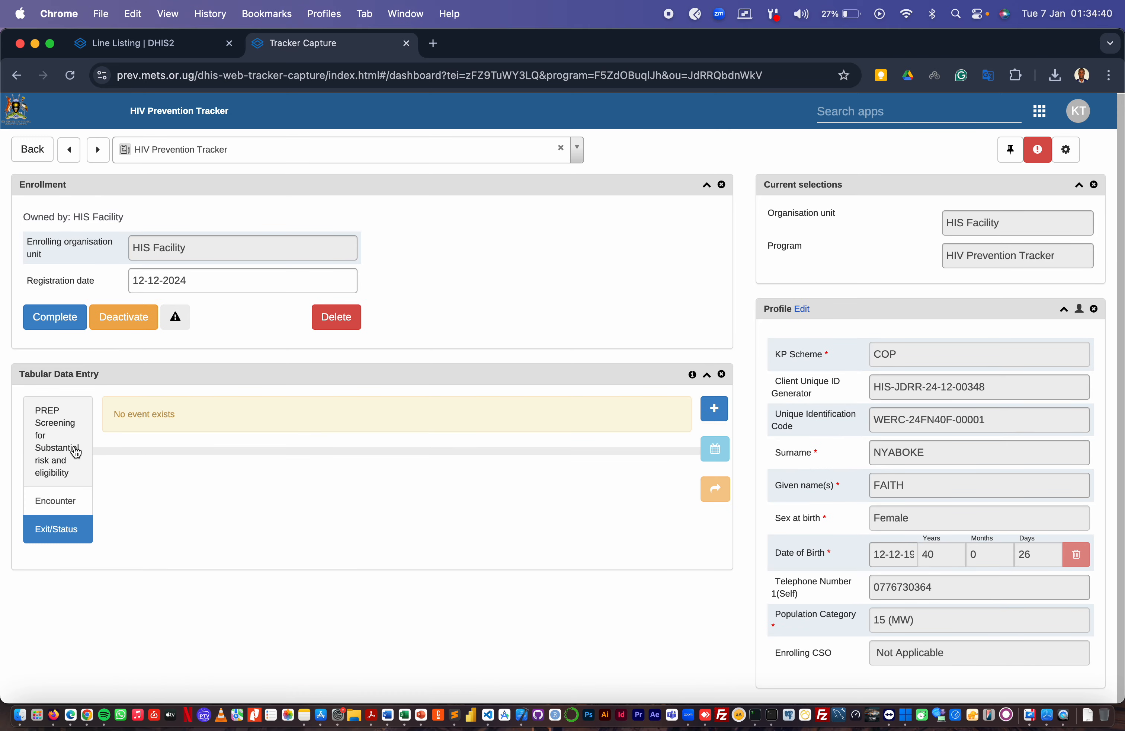
left_click(79, 462)
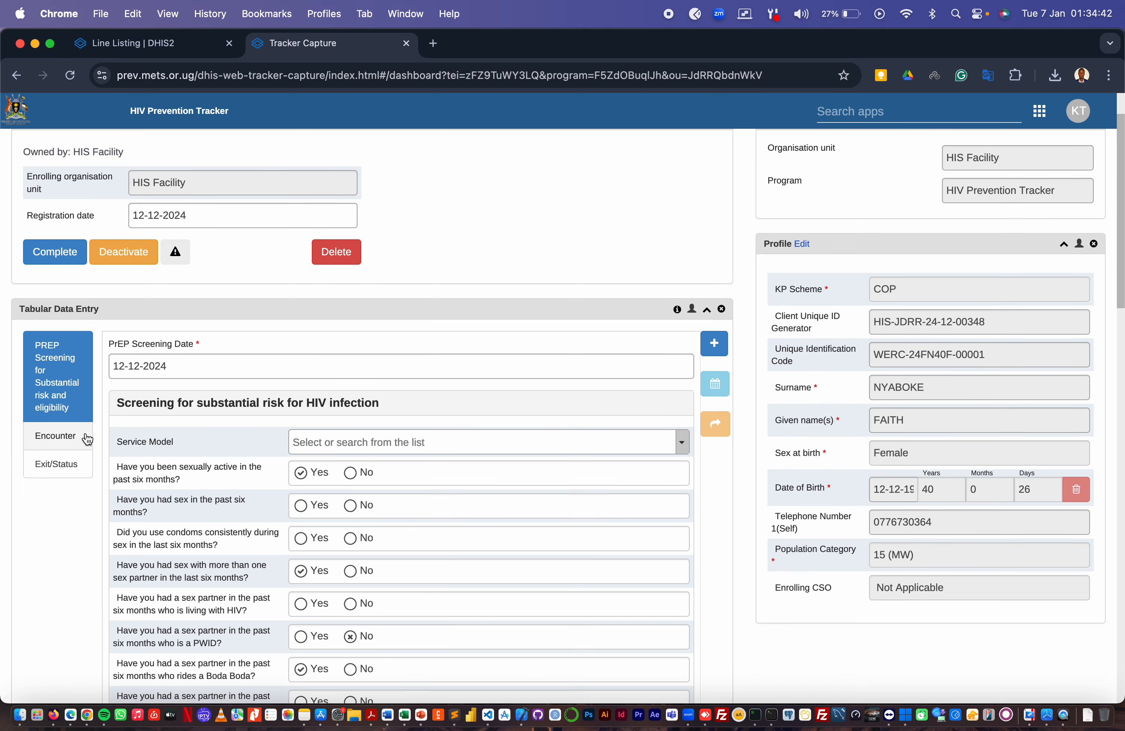
- Open the client's Encounter stage and examine its visit details, HIV test screening, STI and MCH fields
left_click(80, 442)
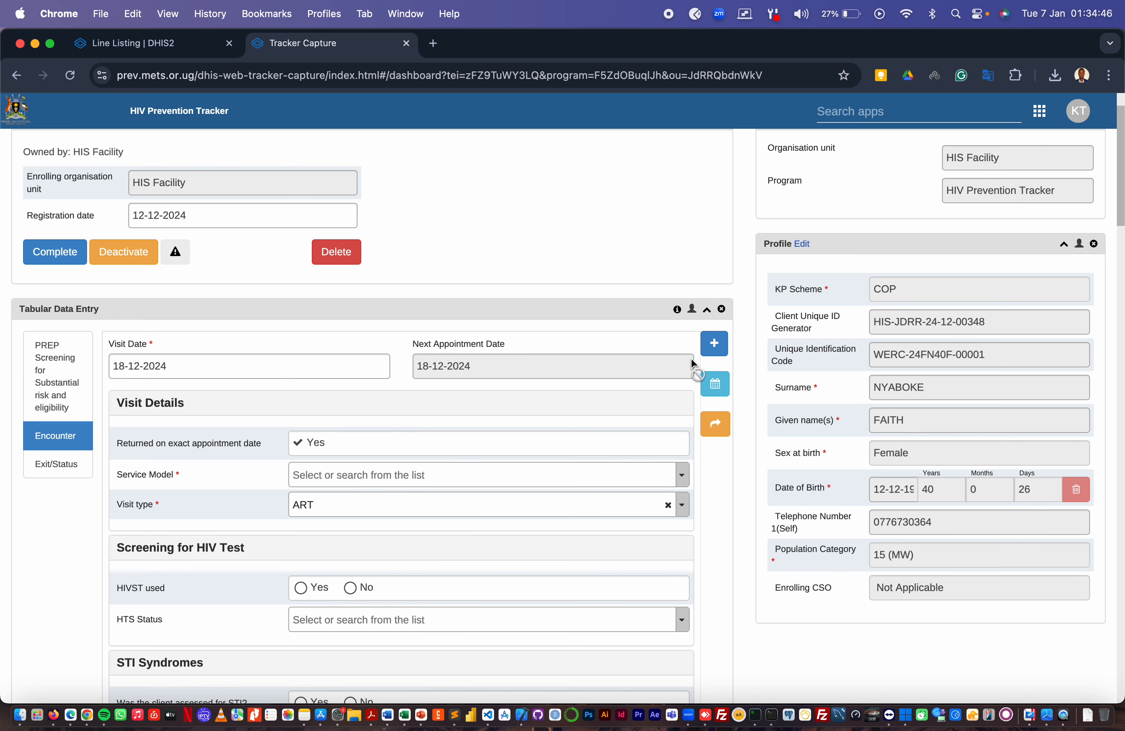
scroll(597, 401, "down", 5)
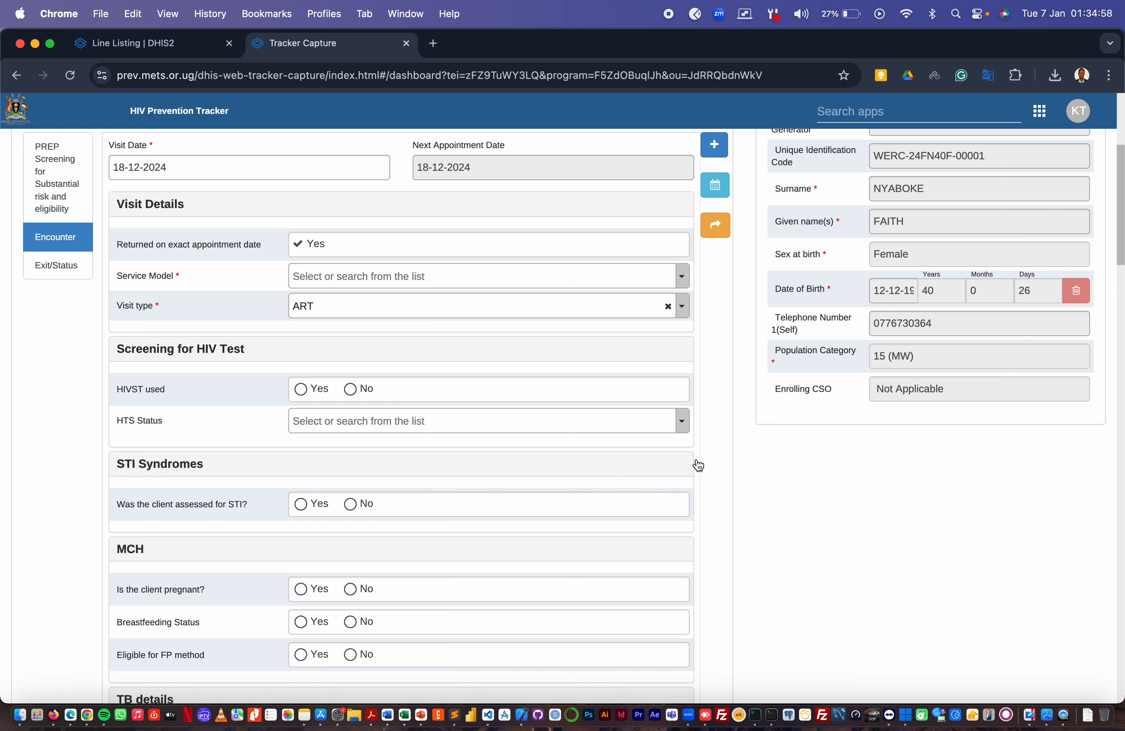
scroll(705, 465, "down", 2)
scroll(706, 465, "up", 7)
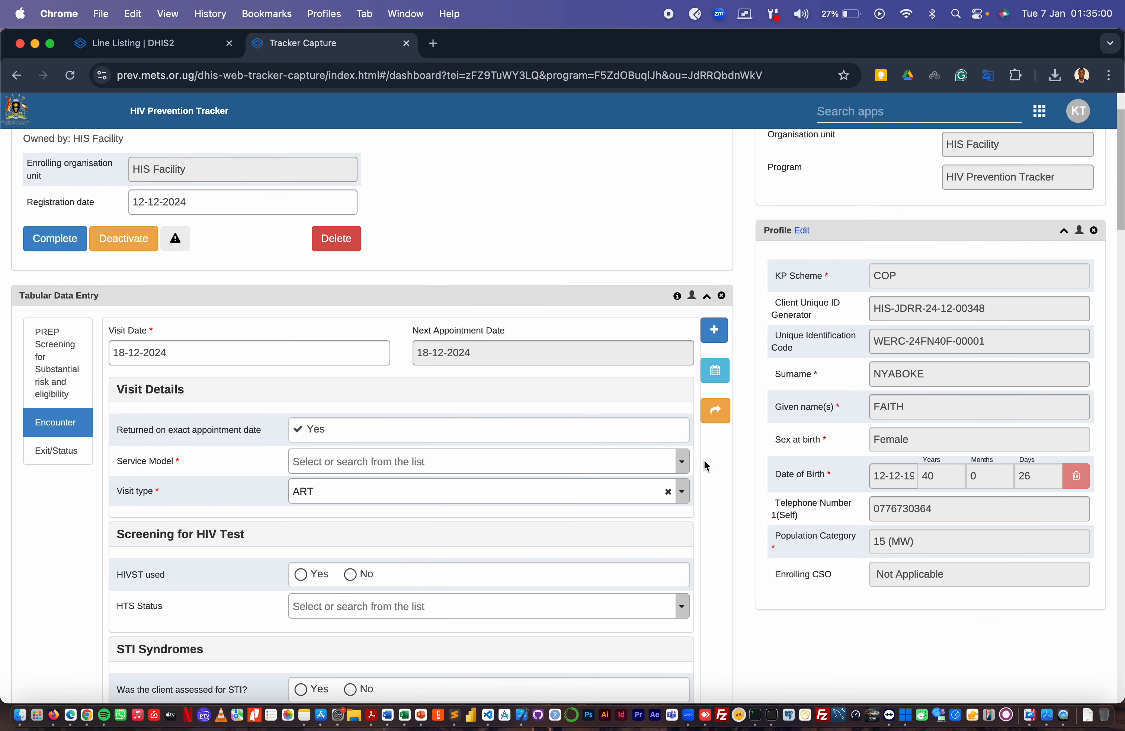
scroll(663, 548, "down", 4)
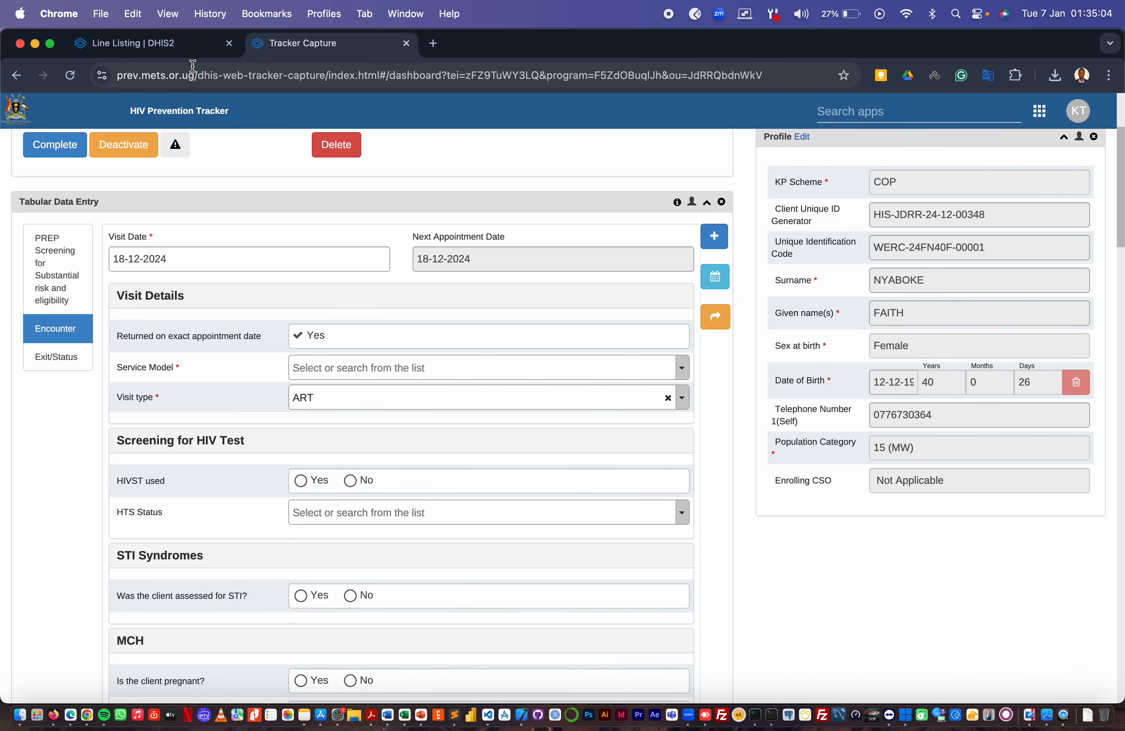
- Return to Line Listing, search the data dimensions for "unique", and add Client Unique ID Generator and Unique Identification Code as columns
left_click(166, 53)
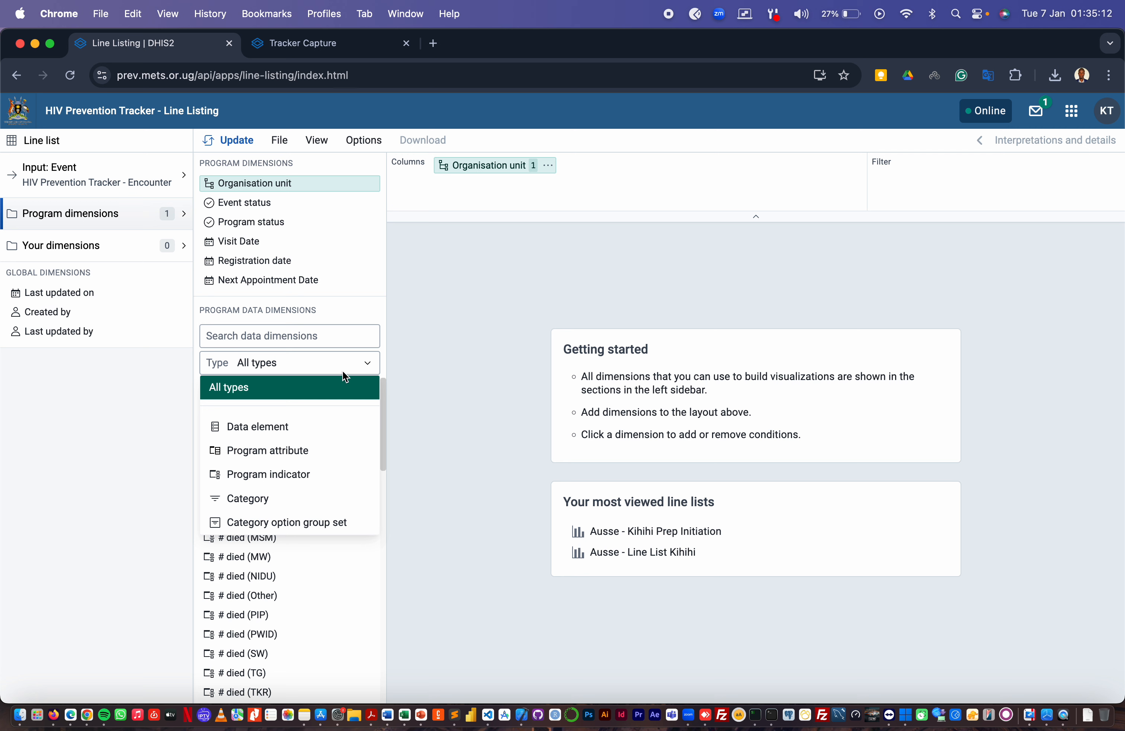
left_click(343, 335)
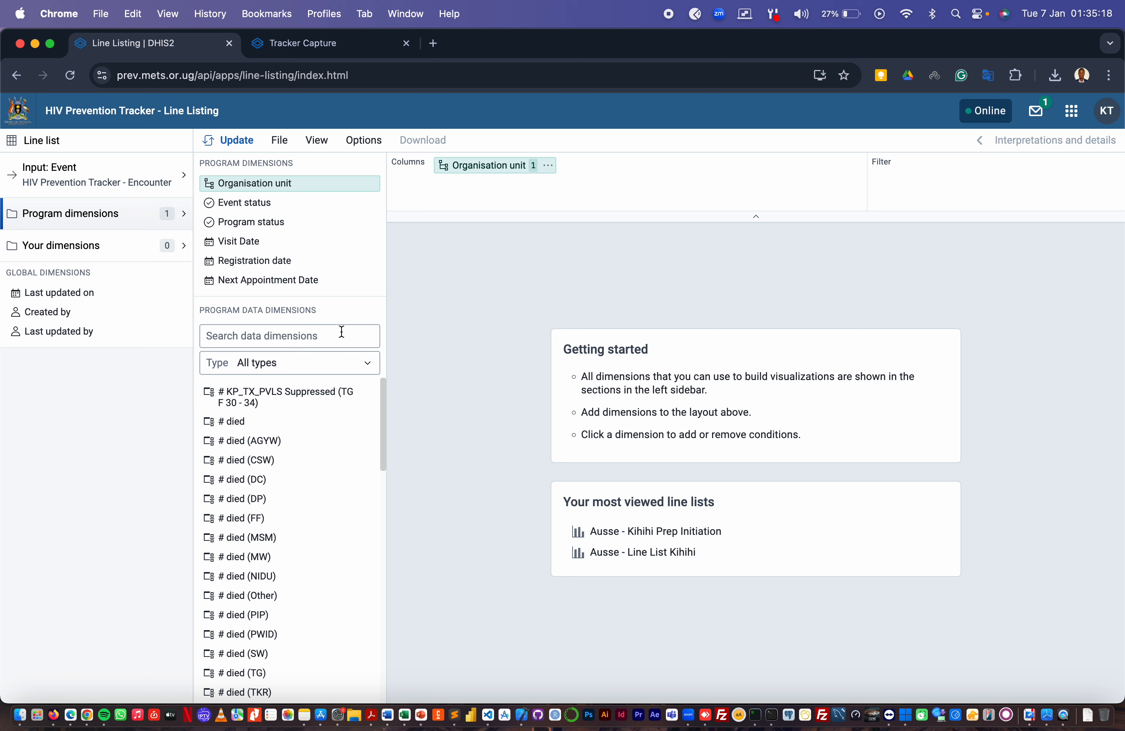
left_click(312, 334)
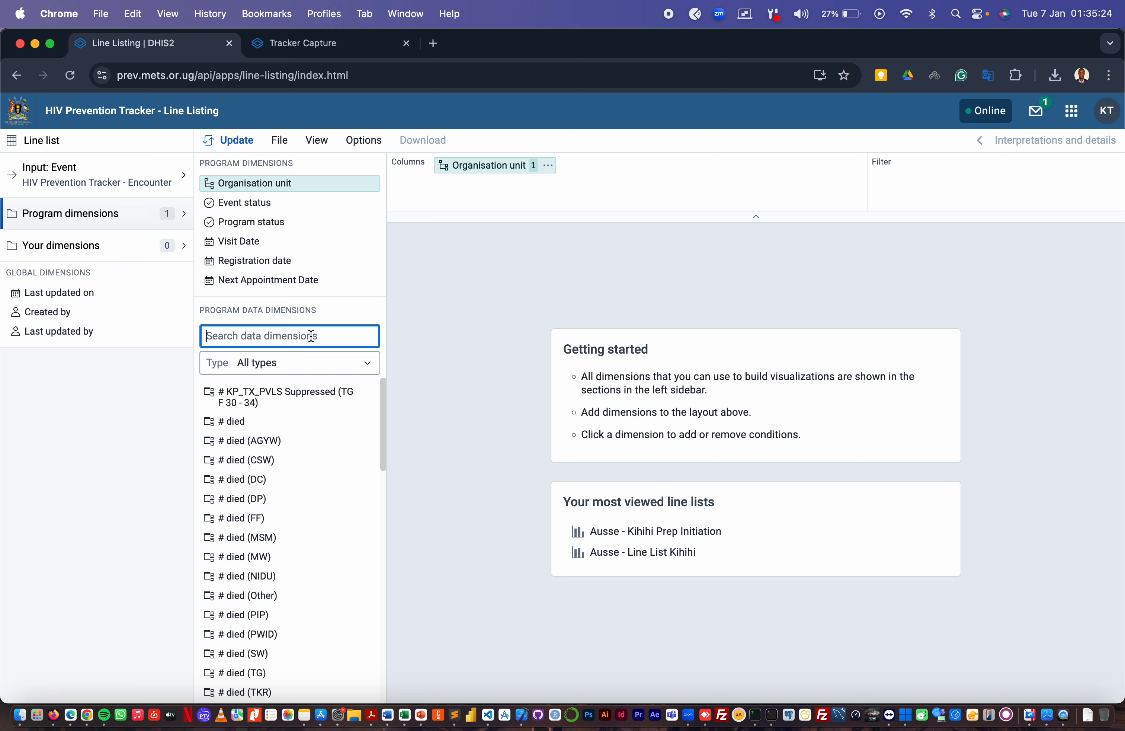
type("uni")
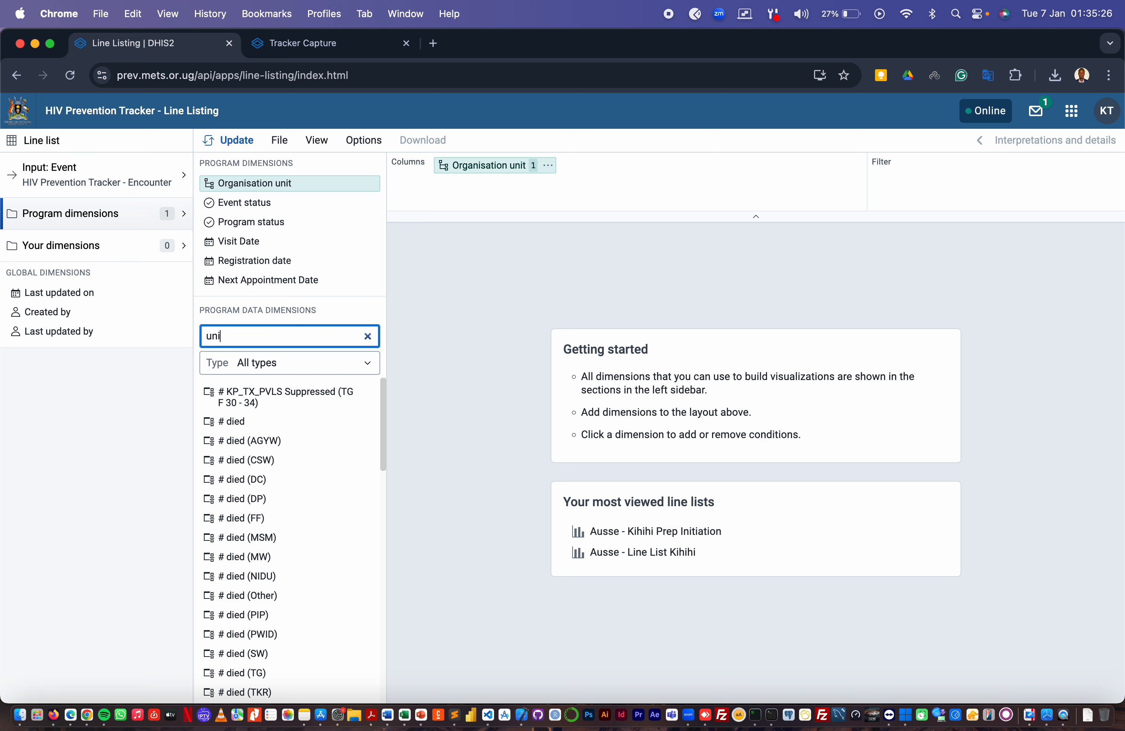
type("que")
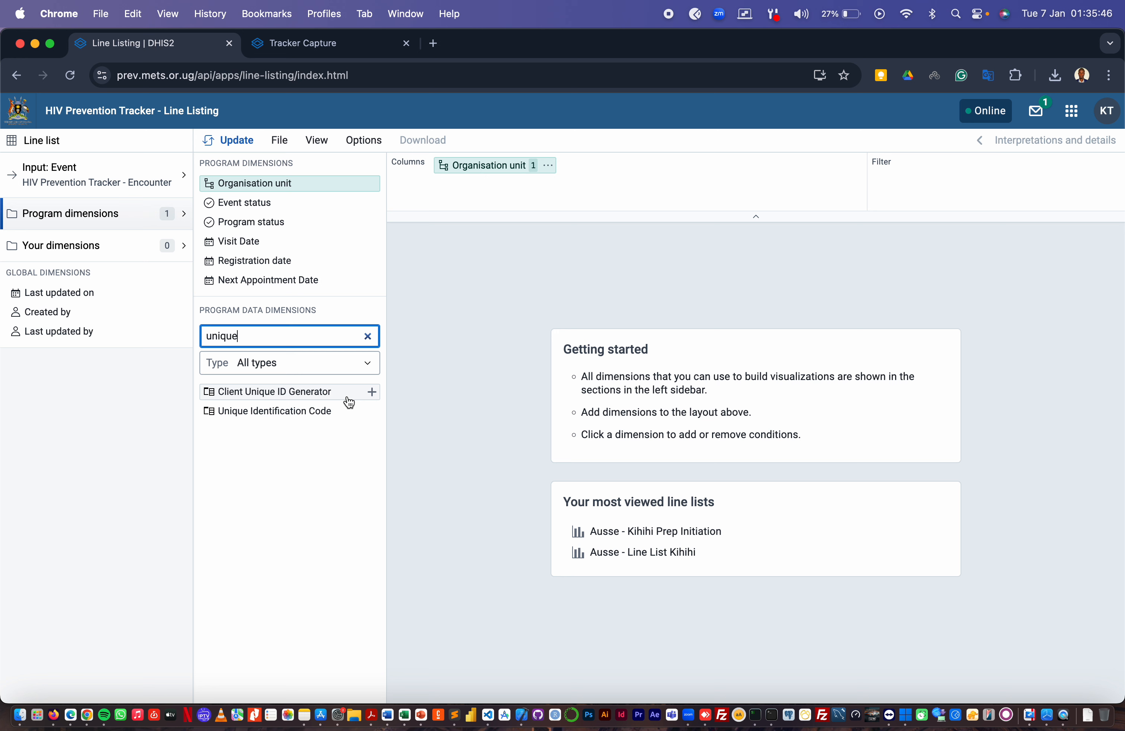
left_click(373, 397)
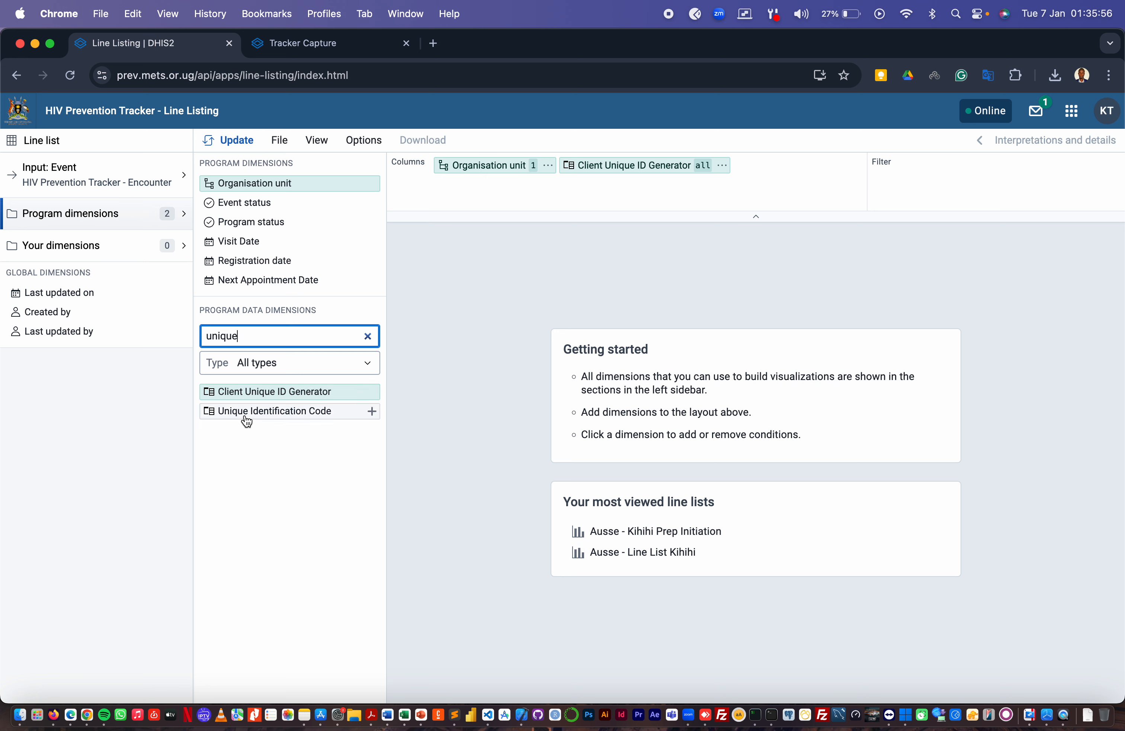
left_click(373, 412)
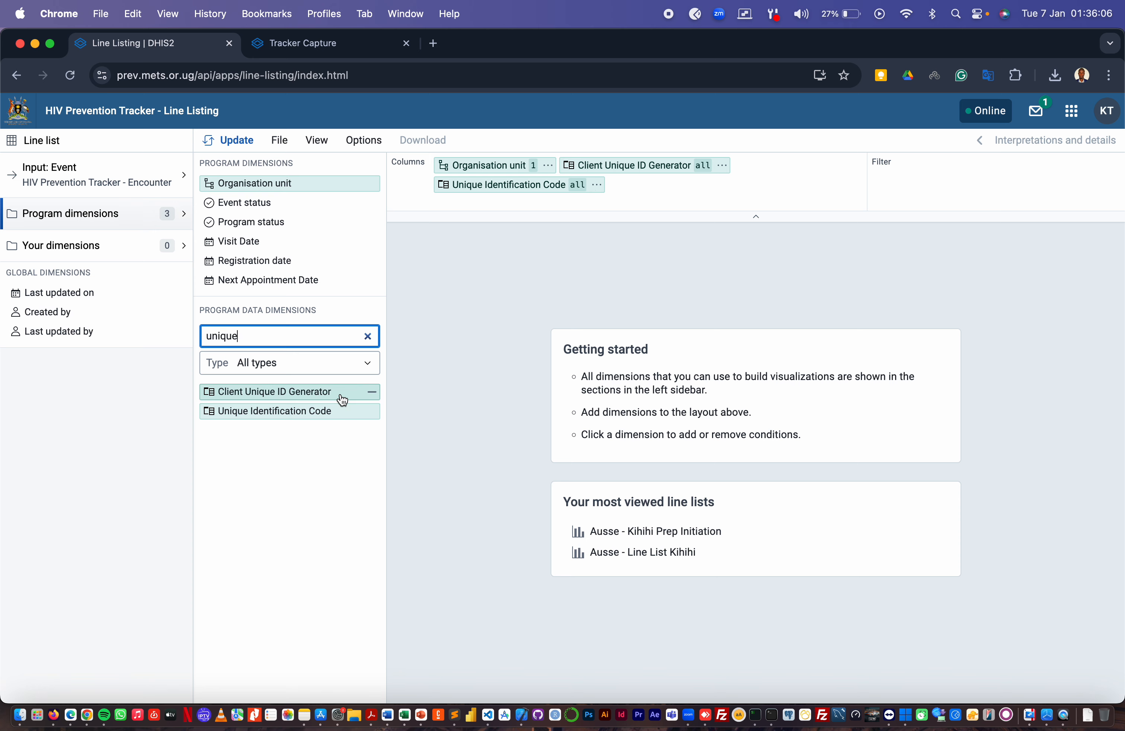
- Remove Unique Identification Code from the line list columns and add it back
scroll(342, 395, "up", 5, "ctrl")
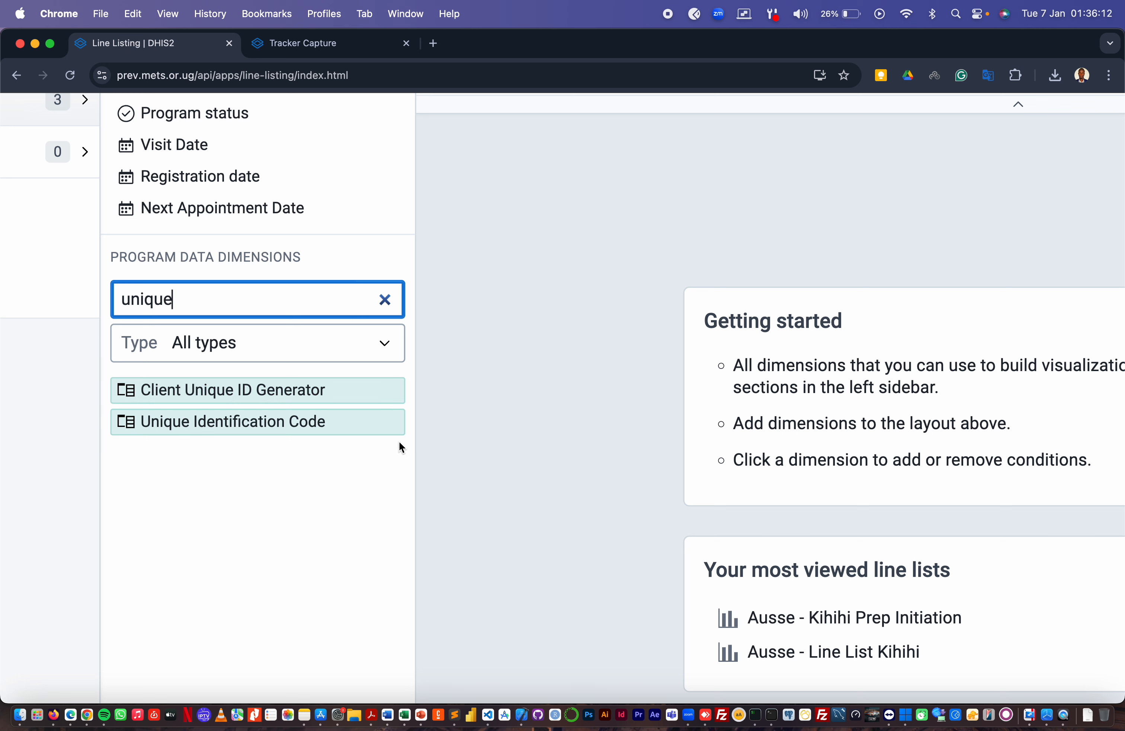
scroll(398, 442, "up", 5)
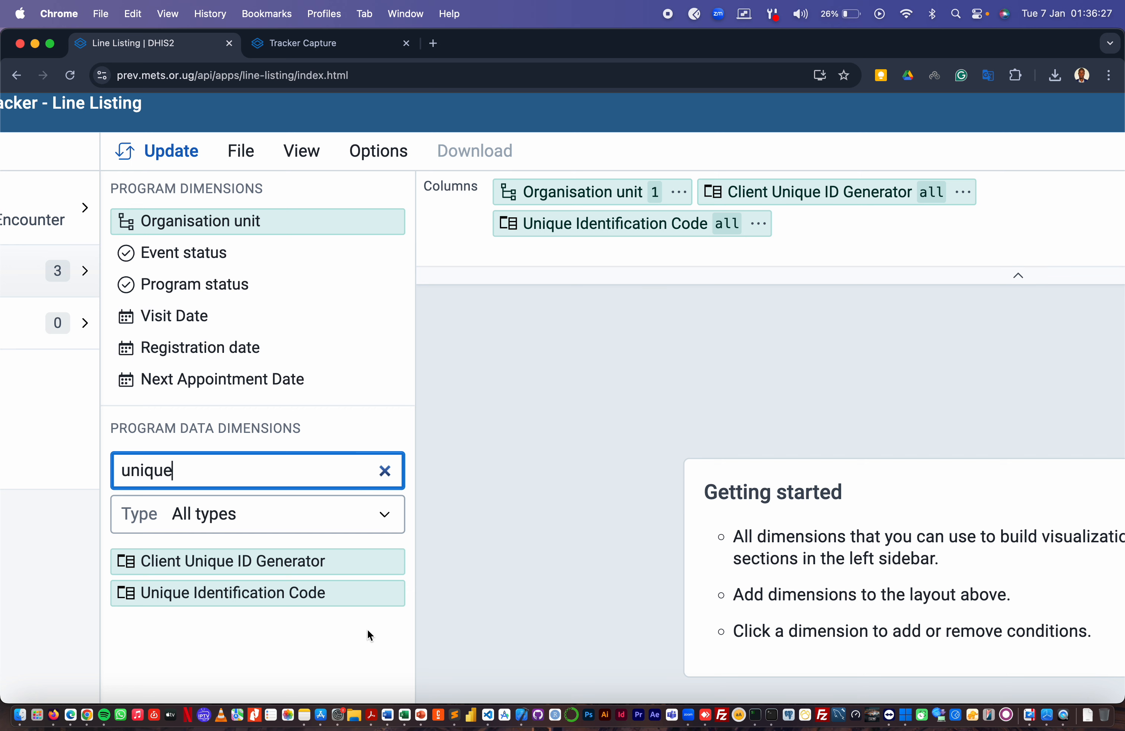
left_click(392, 600)
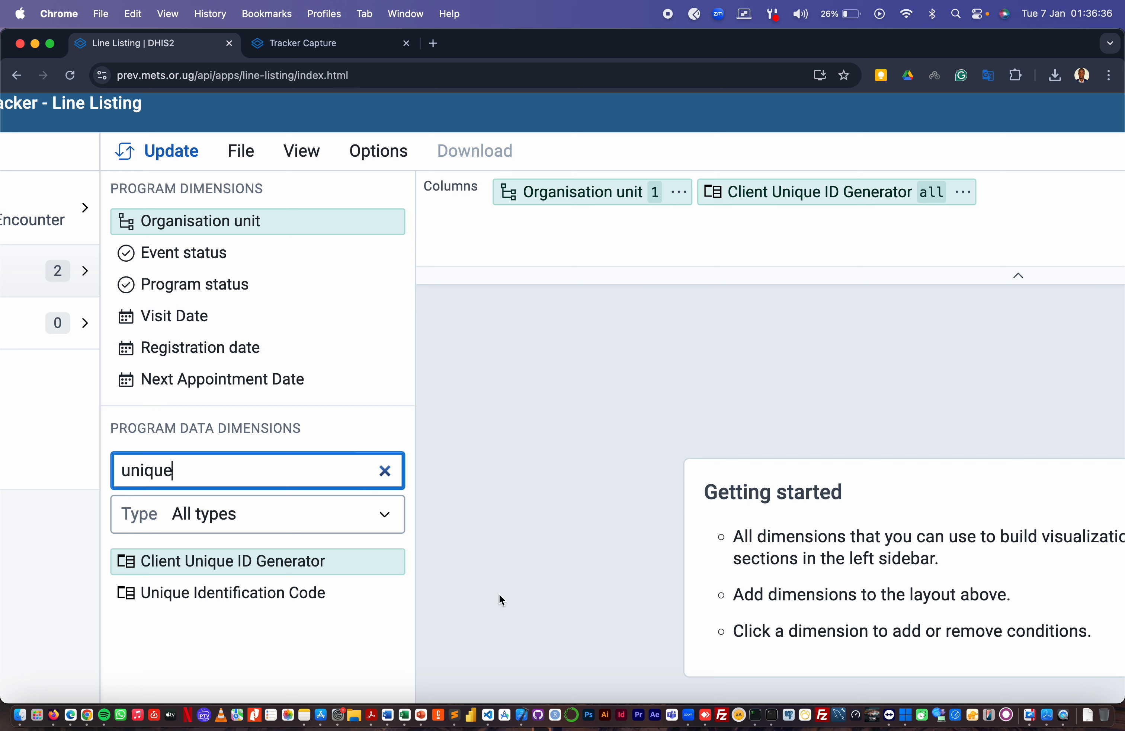
left_click(392, 596)
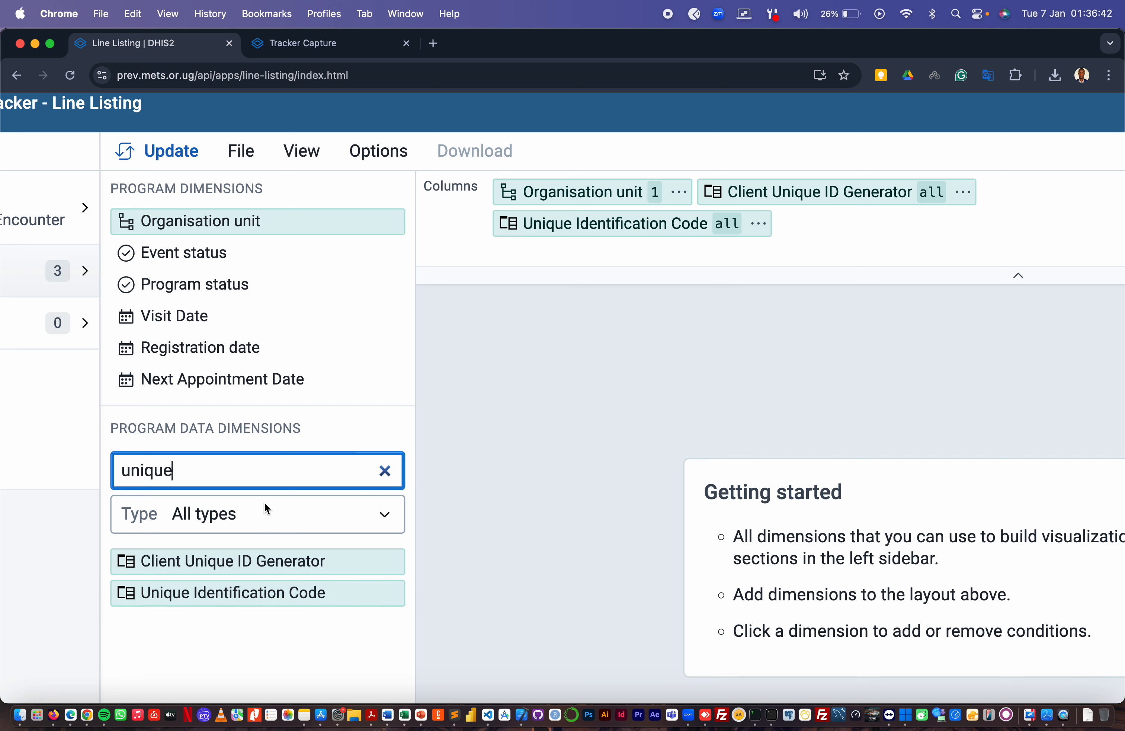
- Search the data dimensions for "sex at" and add Sex at birth to the columns
left_click_drag(203, 469, 110, 472)
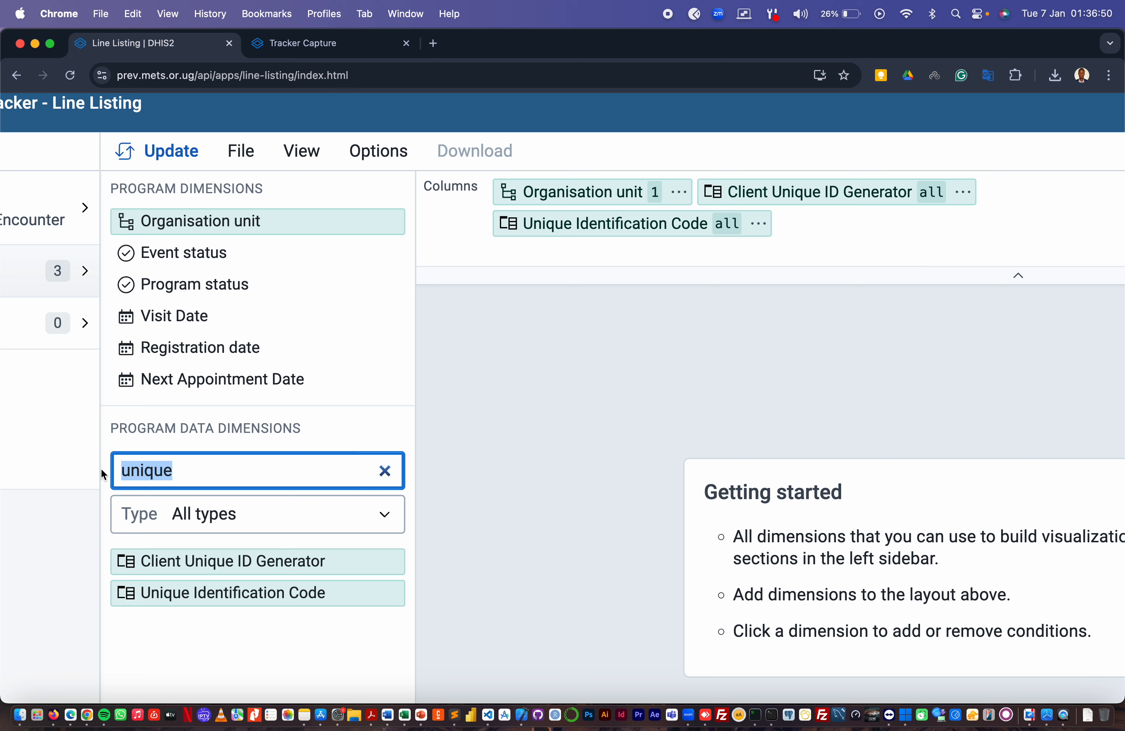
type("sex at")
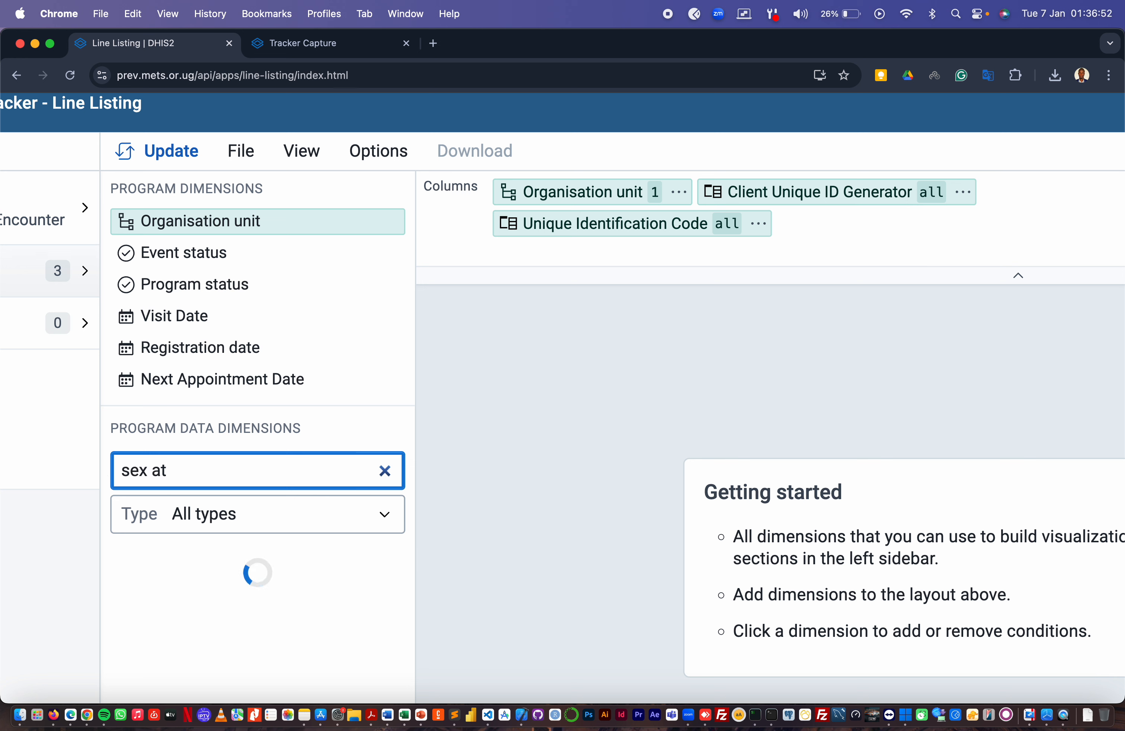
left_click(392, 561)
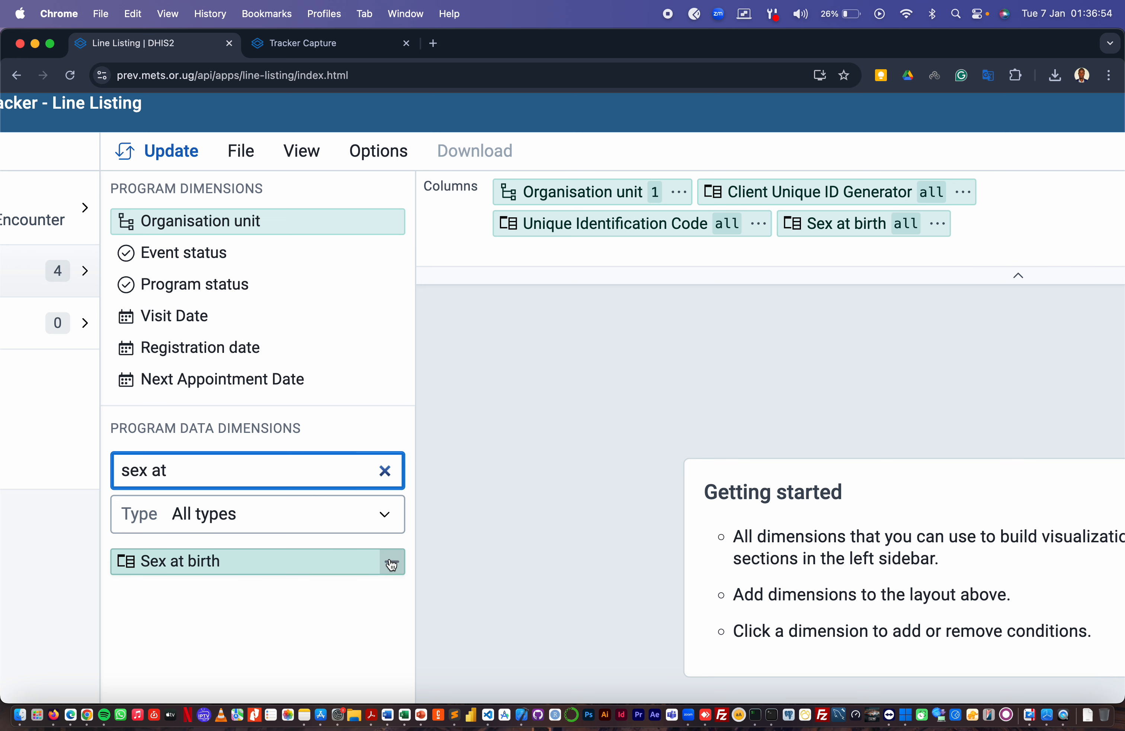
- Search the data dimensions for "popula" and open the conditions of Population Category
left_click_drag(226, 467, 108, 474)
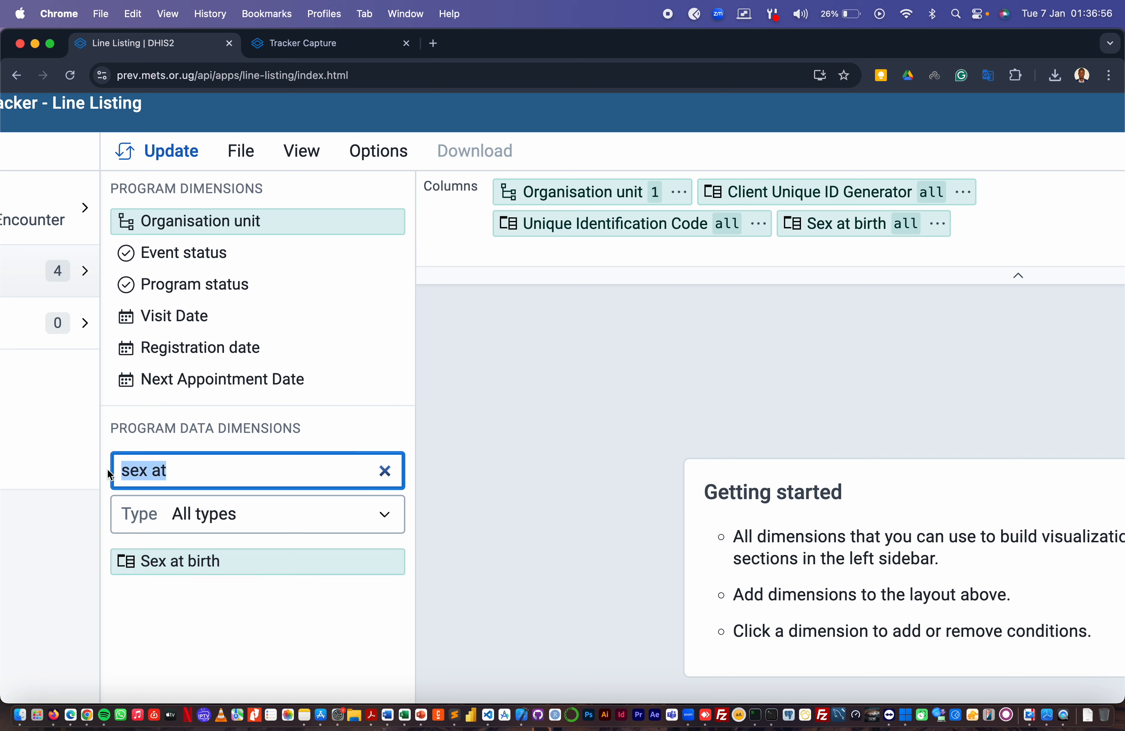
type("po")
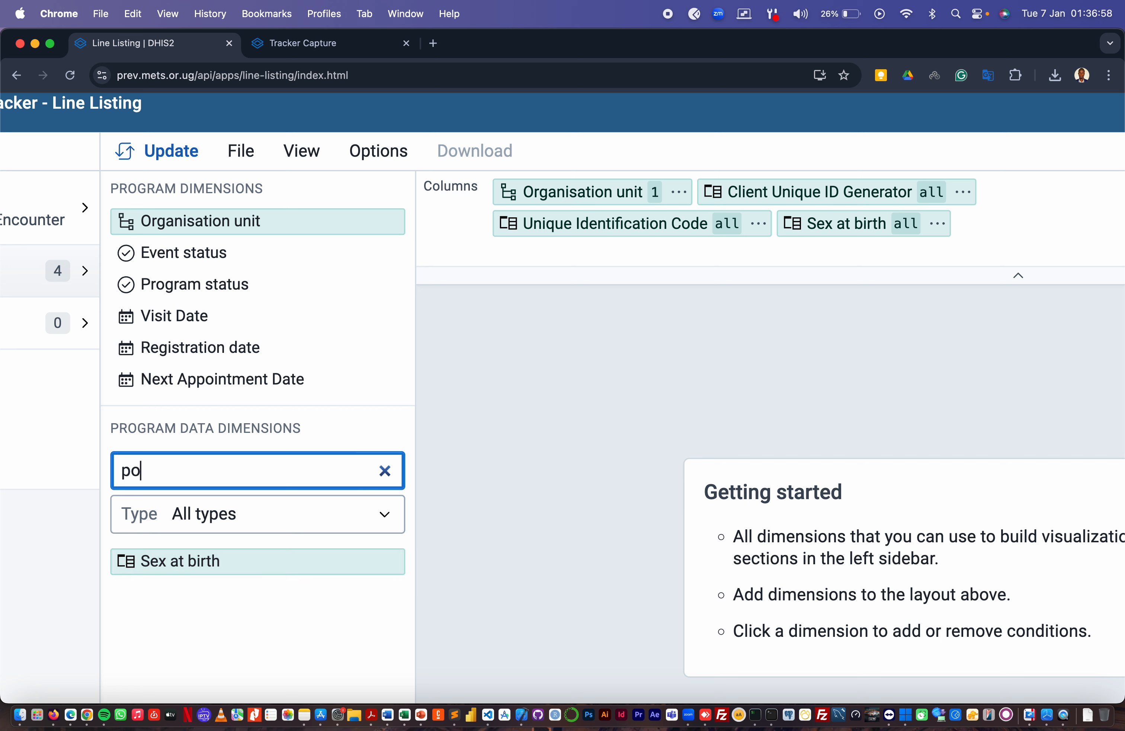
type("pula")
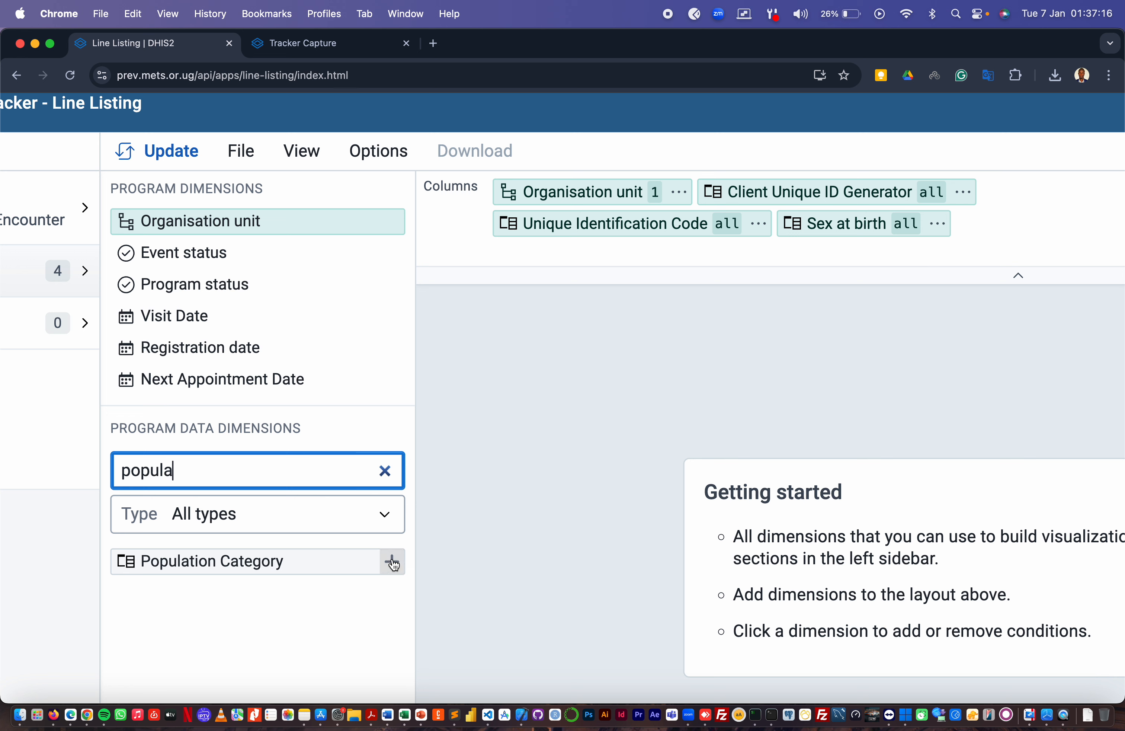
left_click(237, 564)
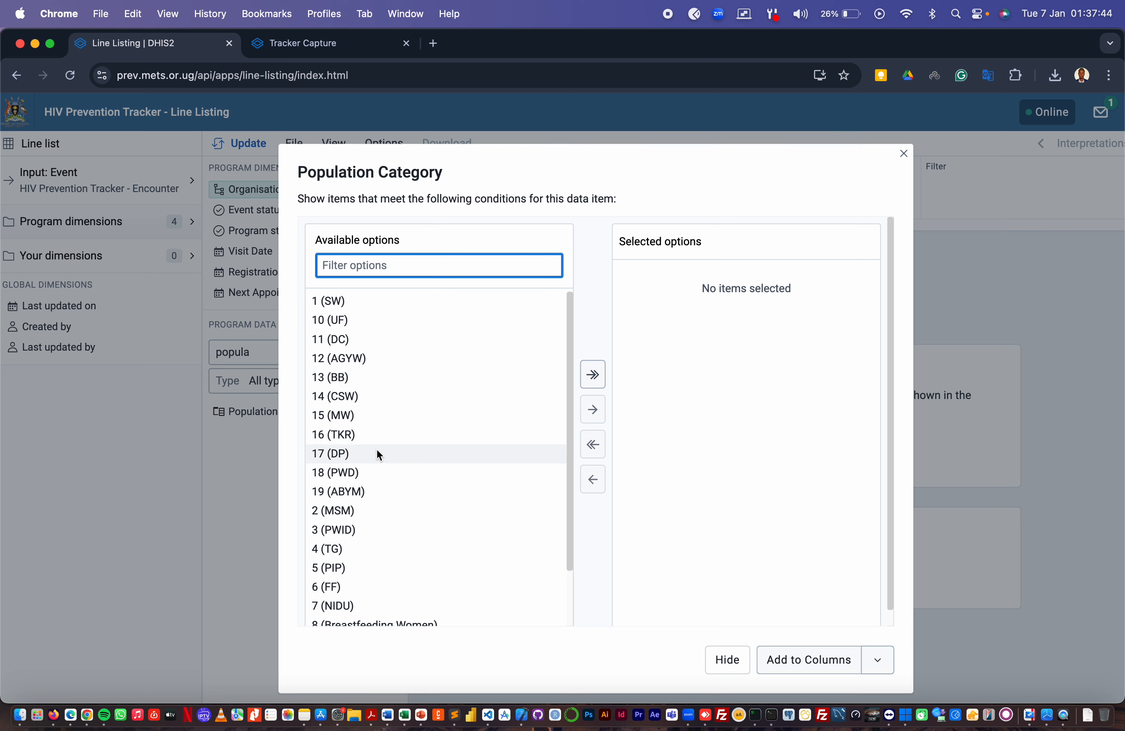
- Look through the full list of available Population Category options
scroll(376, 450, "down", 1)
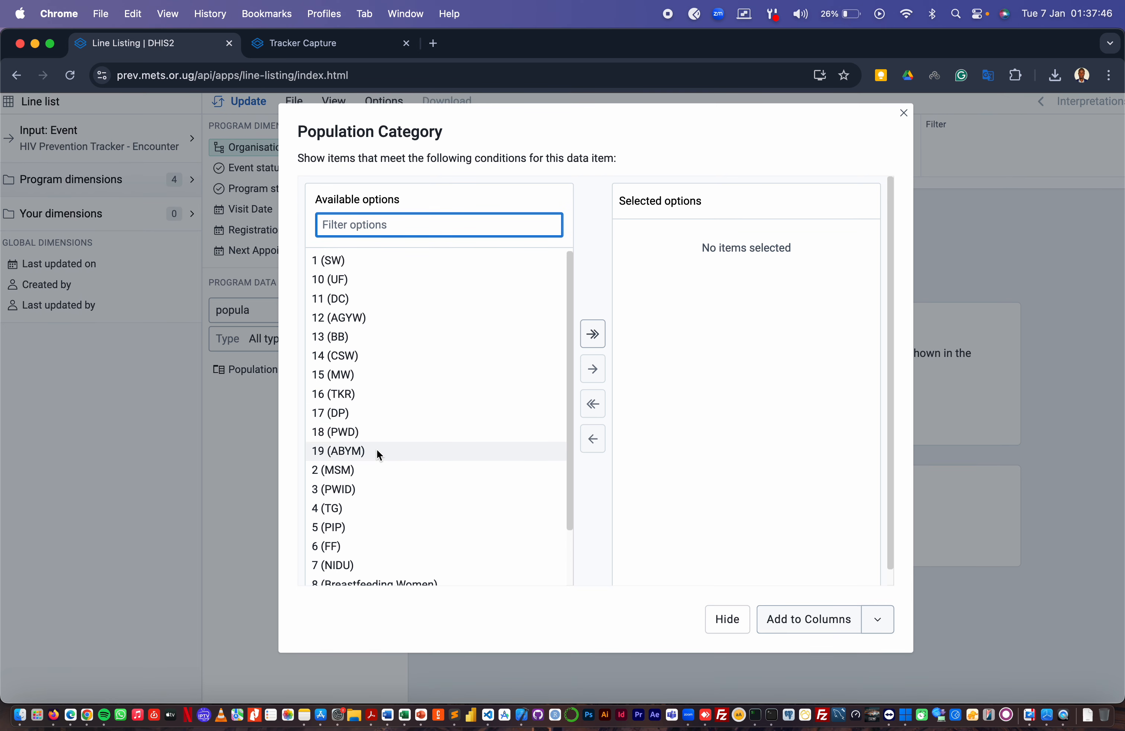
scroll(465, 423, "down", 2)
scroll(466, 428, "up", 2)
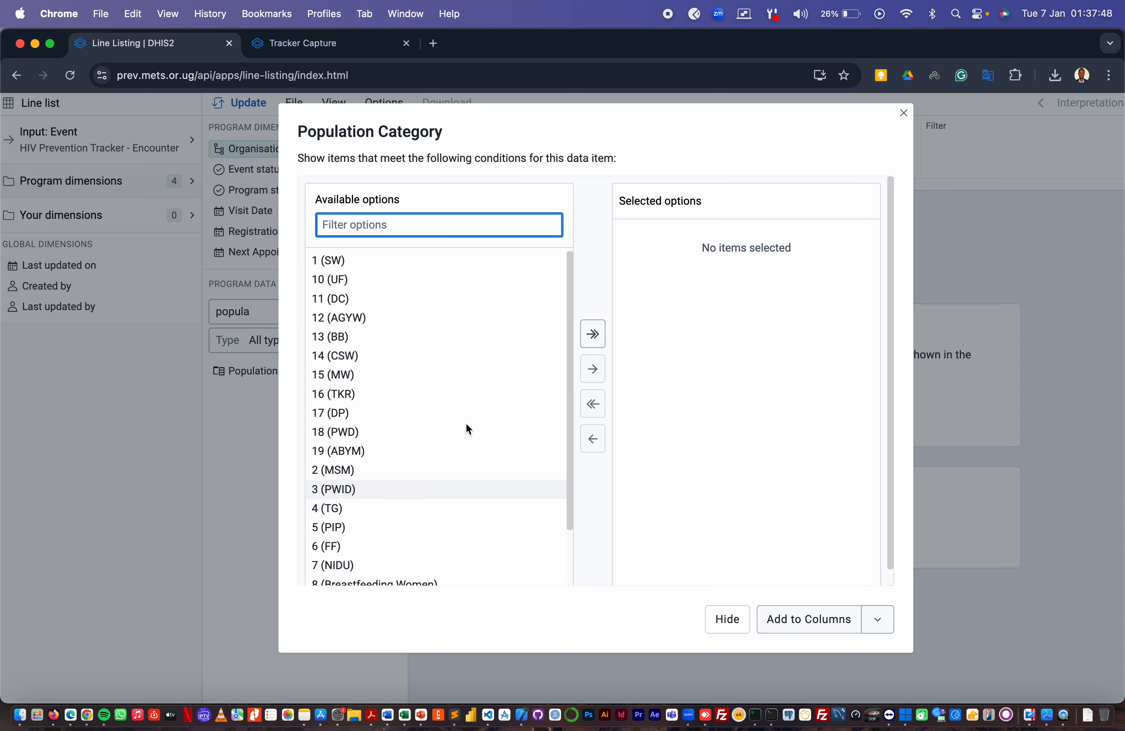
scroll(466, 427, "down", 2)
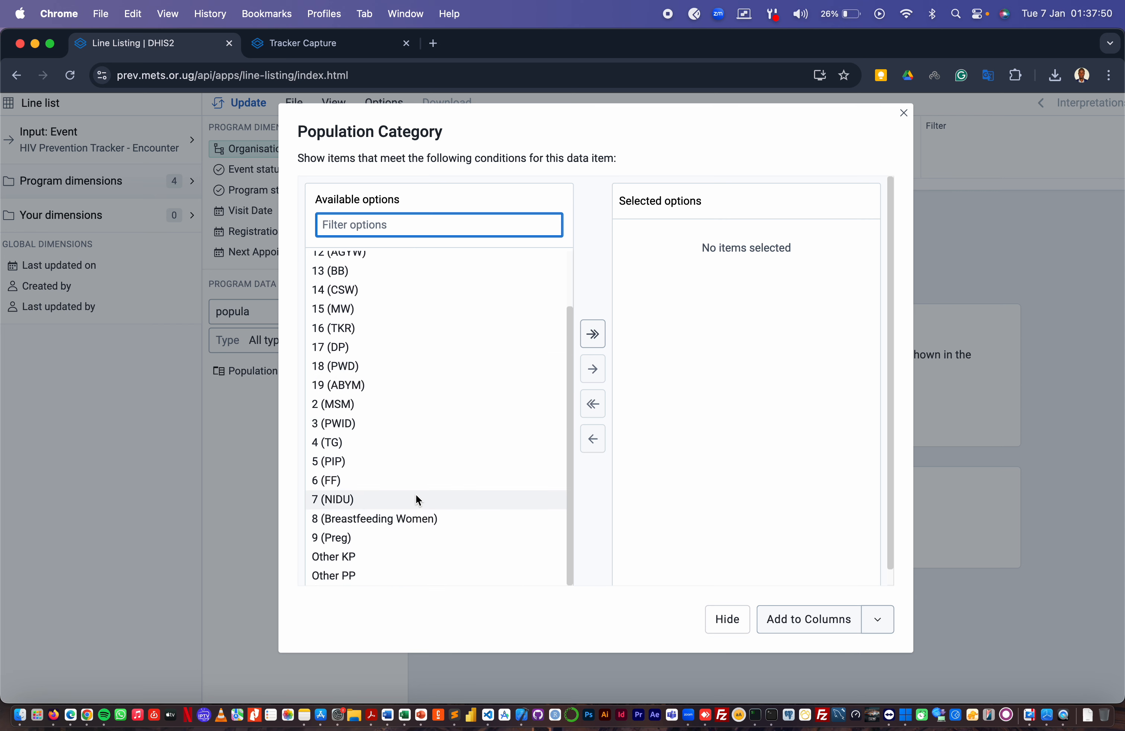
scroll(416, 496, "down", 1)
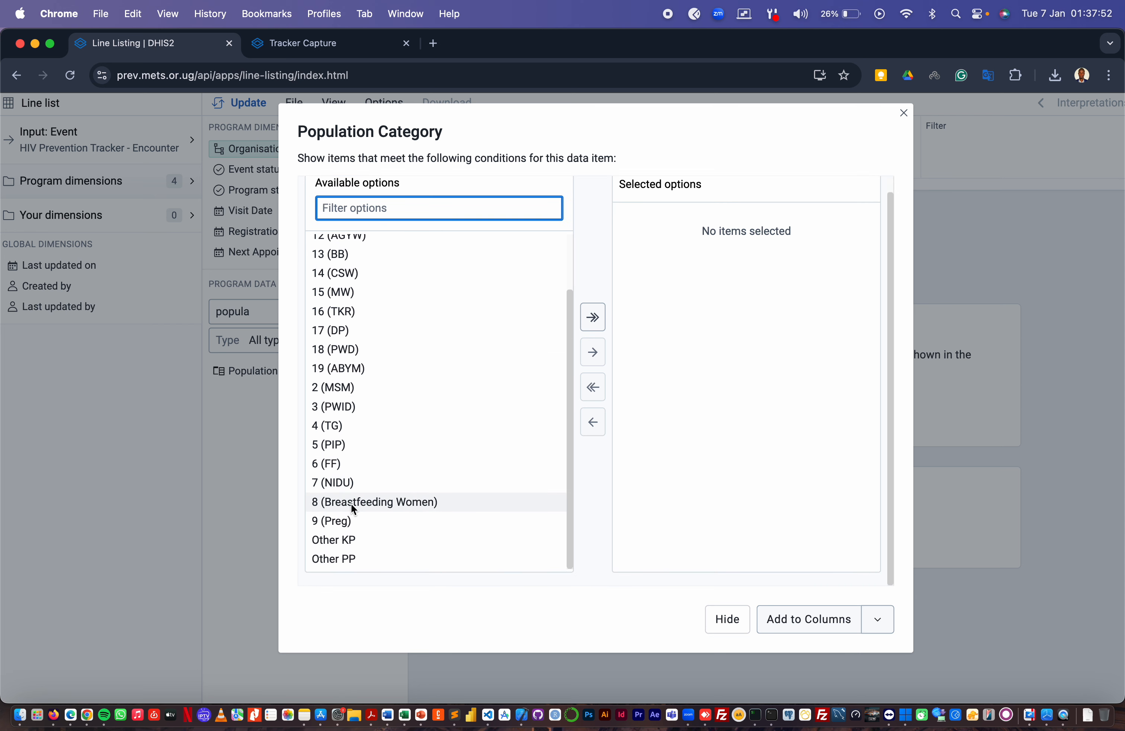
scroll(397, 496, "up", 3)
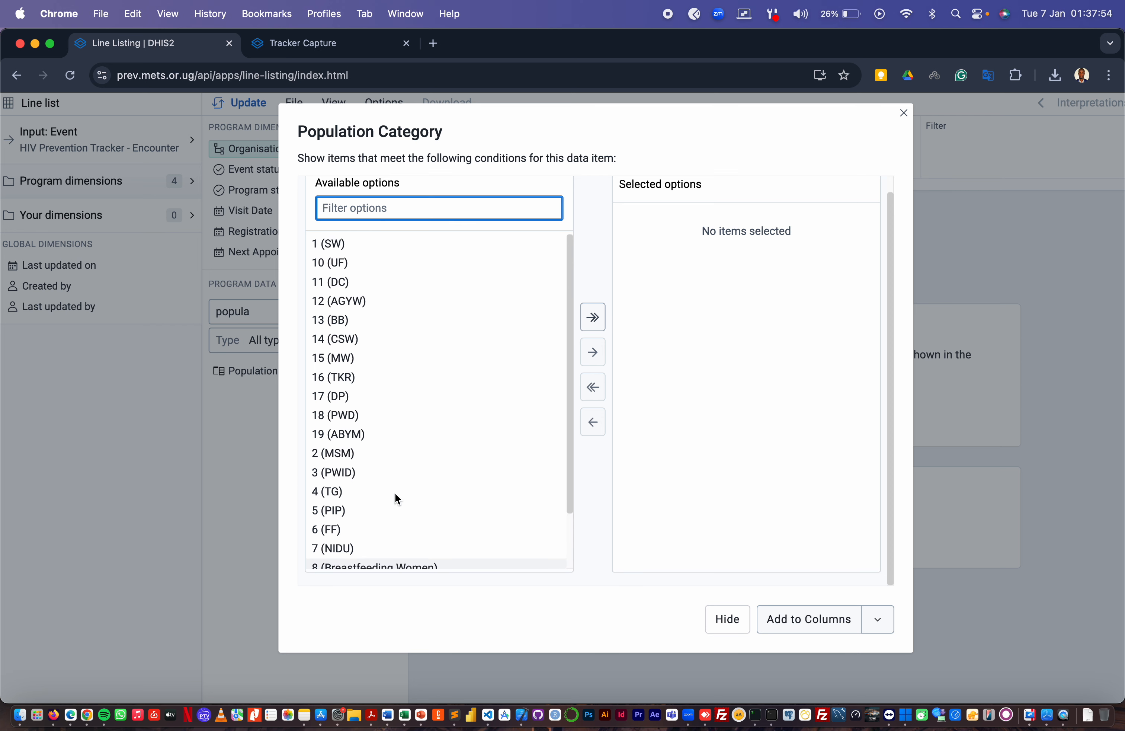
scroll(395, 492, "up", 1)
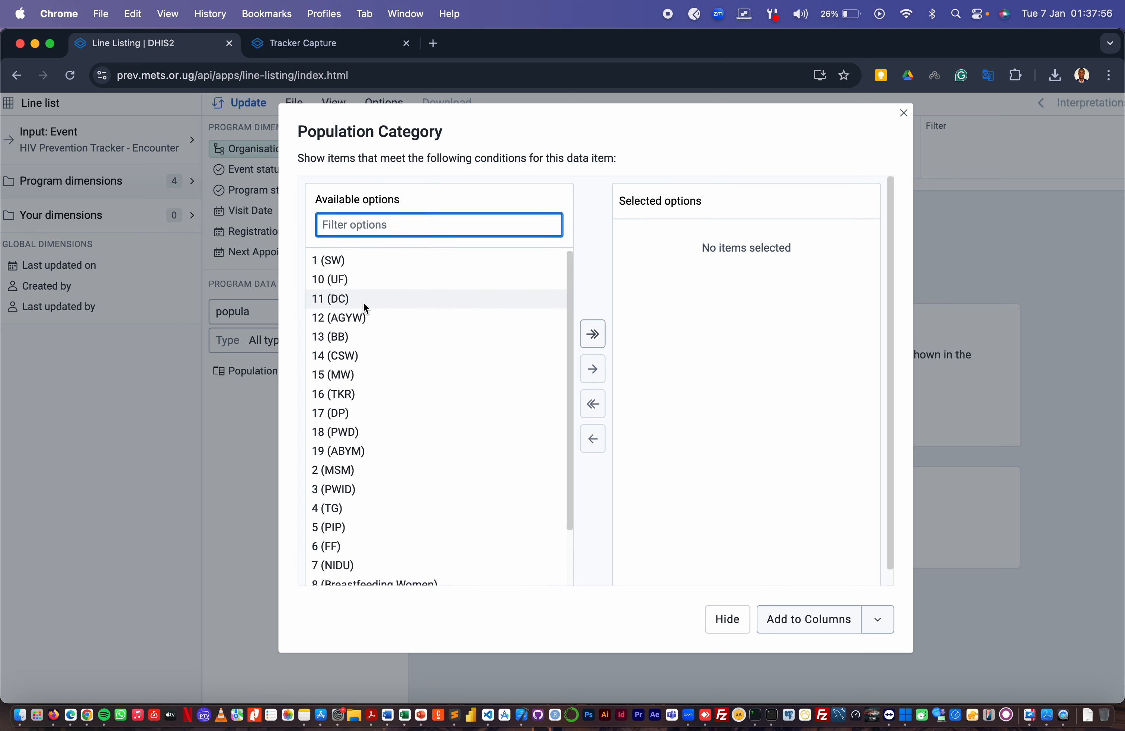
- Add 1 (SW), 2 (MSM), 3 (PWID), 4 (TG) and 5 (PIP) to the selected Population Category options
double_click(351, 259)
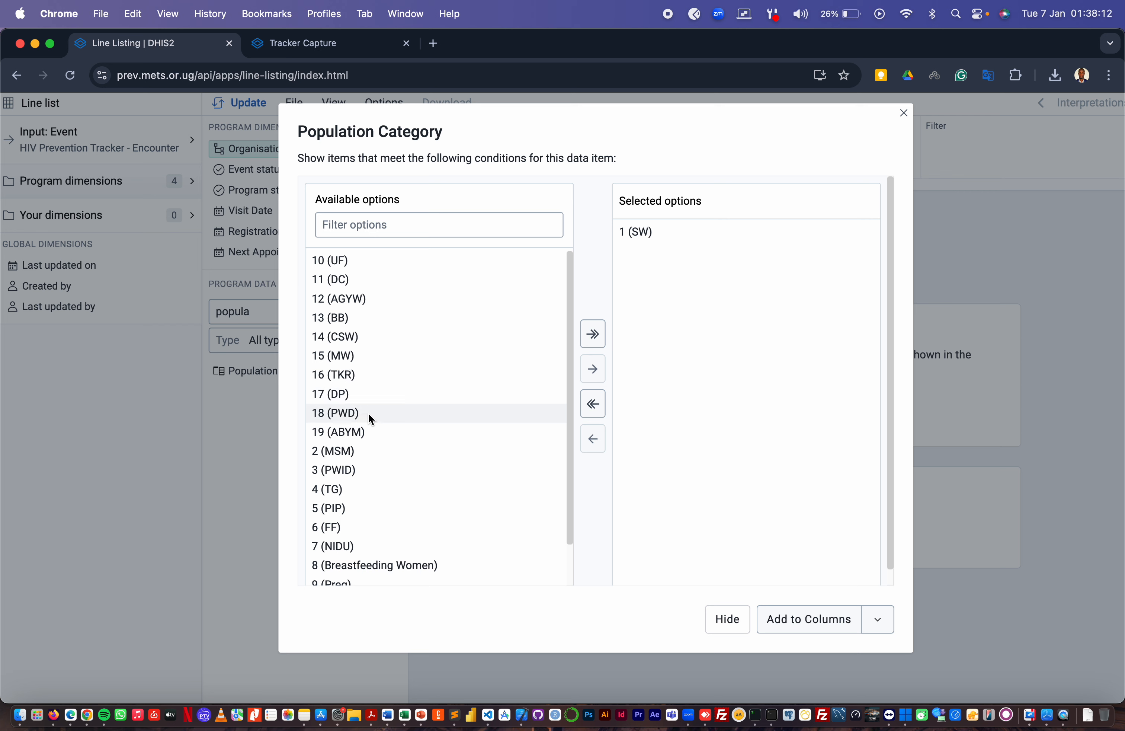
left_click(351, 457)
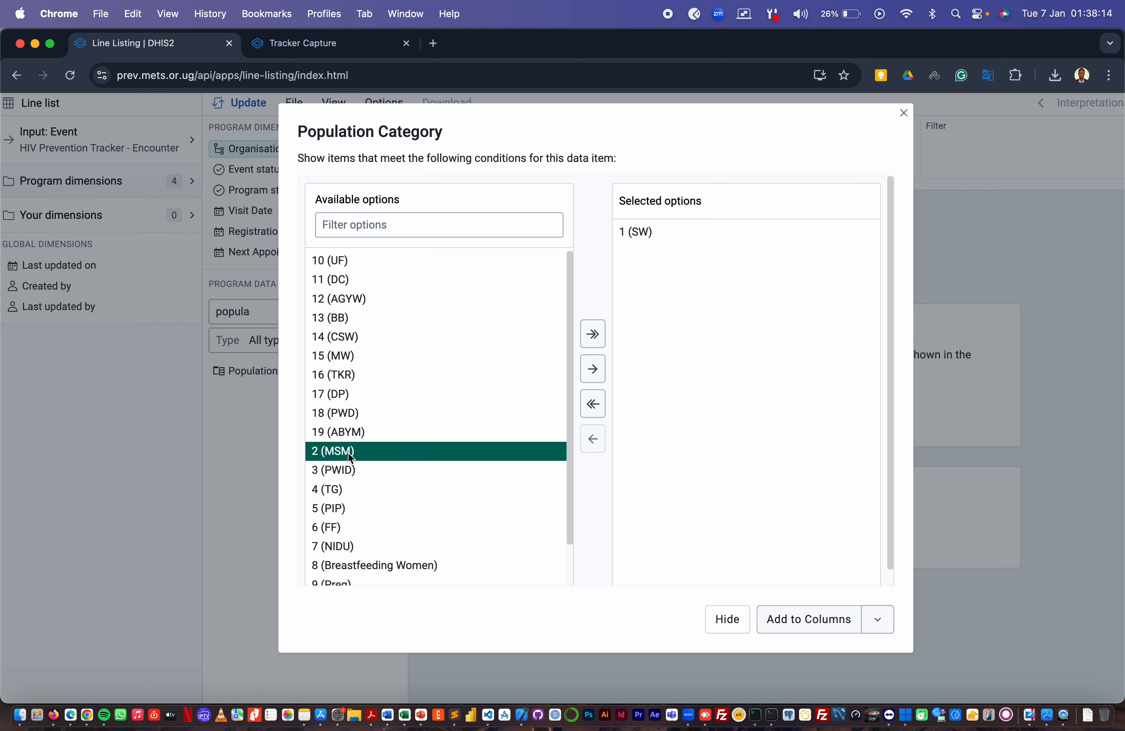
left_click(345, 470, "shift")
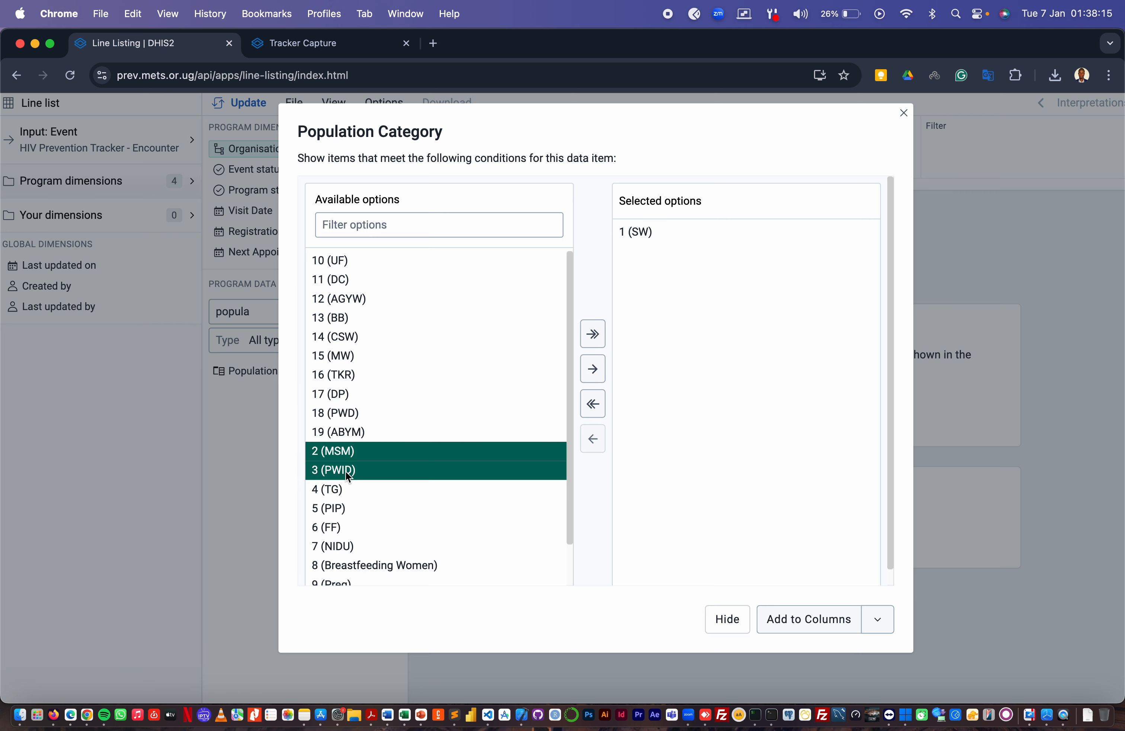
left_click(338, 494, "shift")
left_click(342, 512, "shift")
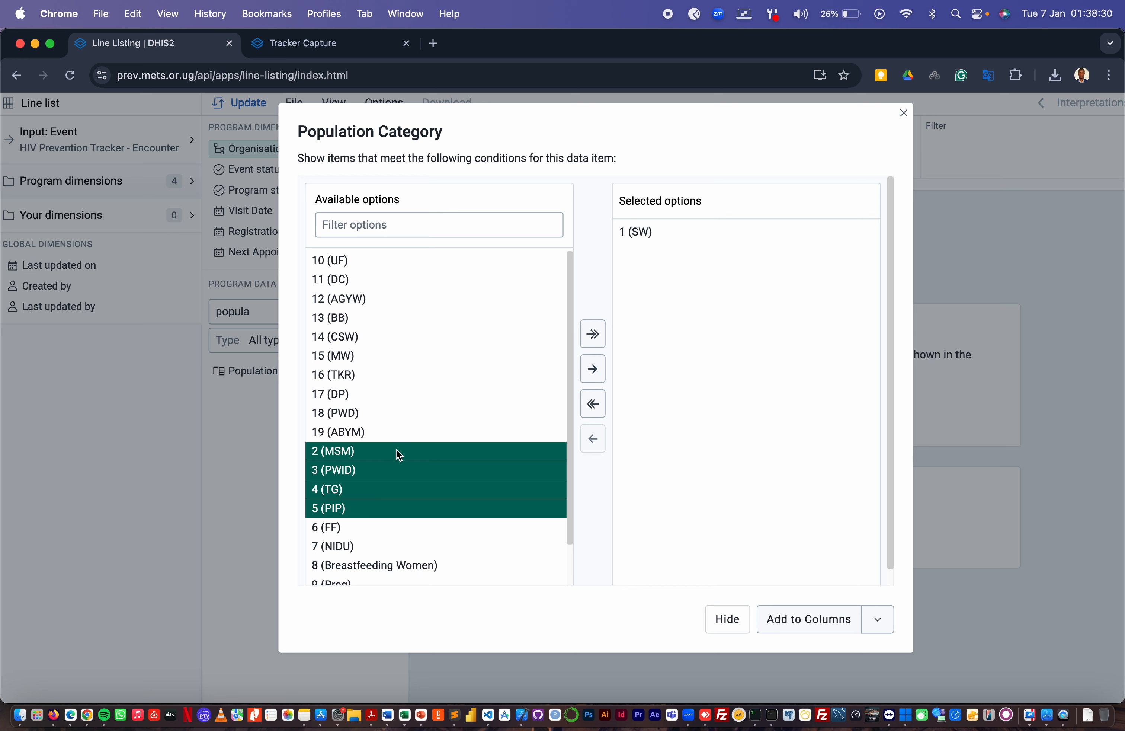
left_click(350, 455)
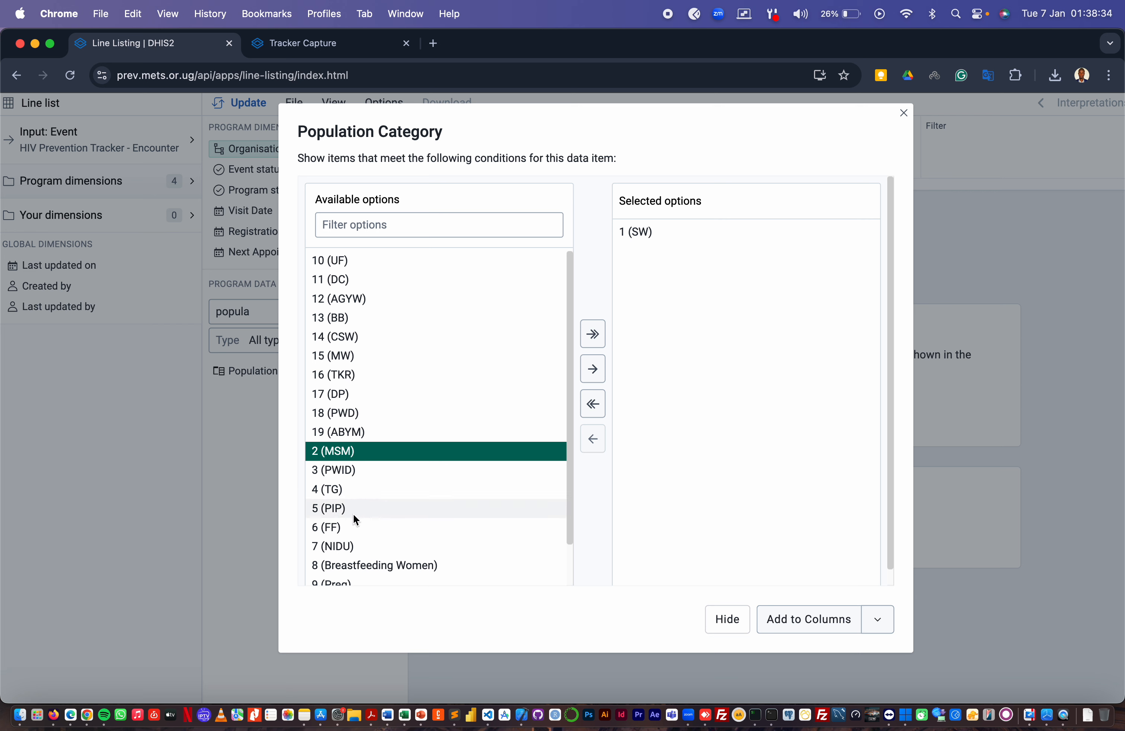
left_click(338, 509, "shift")
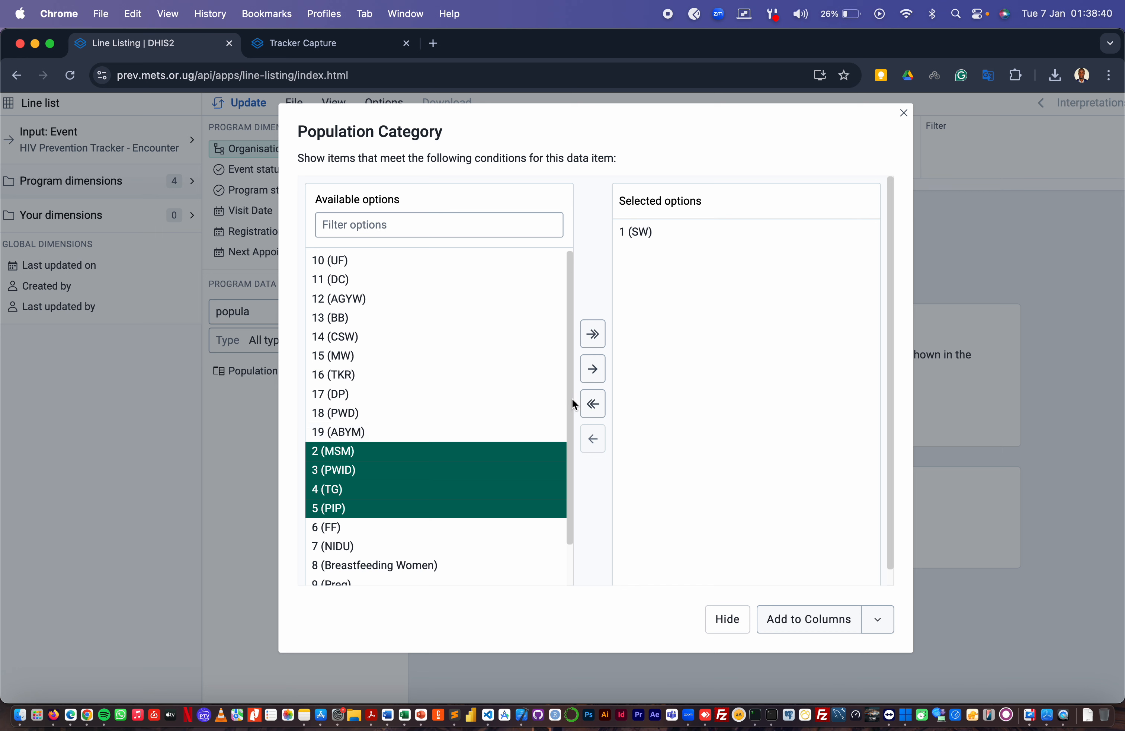
left_click(593, 370)
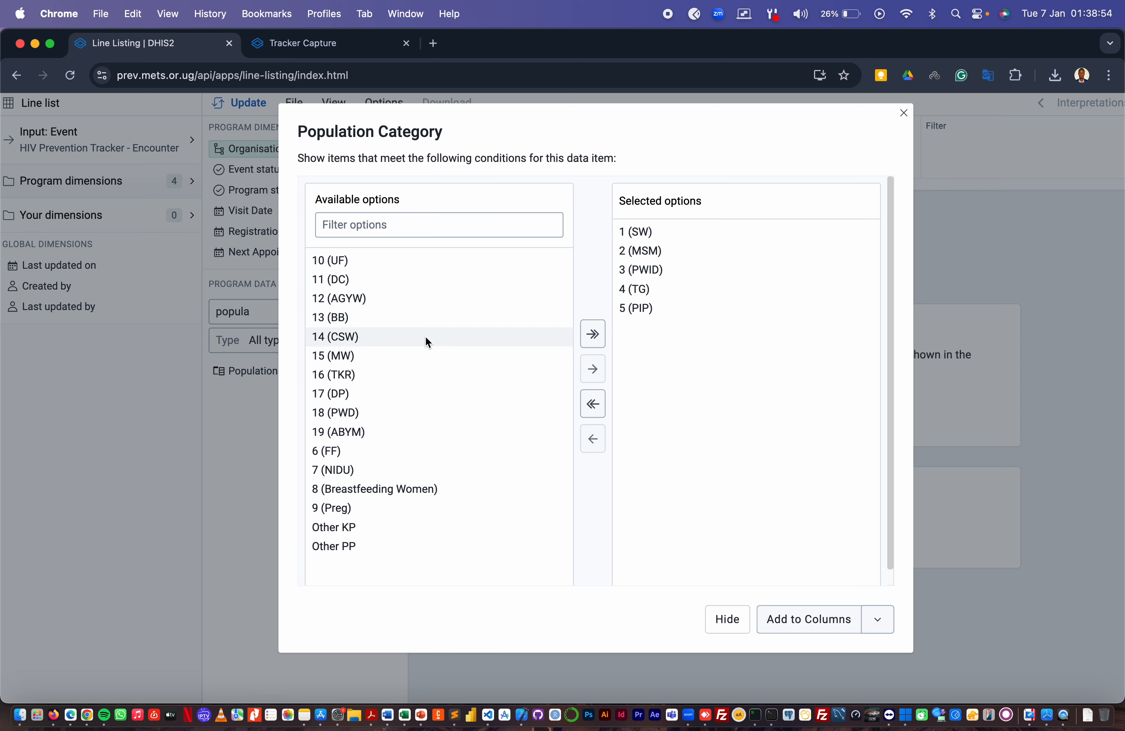
- Add all remaining Population Category options to the selection, and return everything from 10 (UF) through Other PP to the available options
left_click(593, 333)
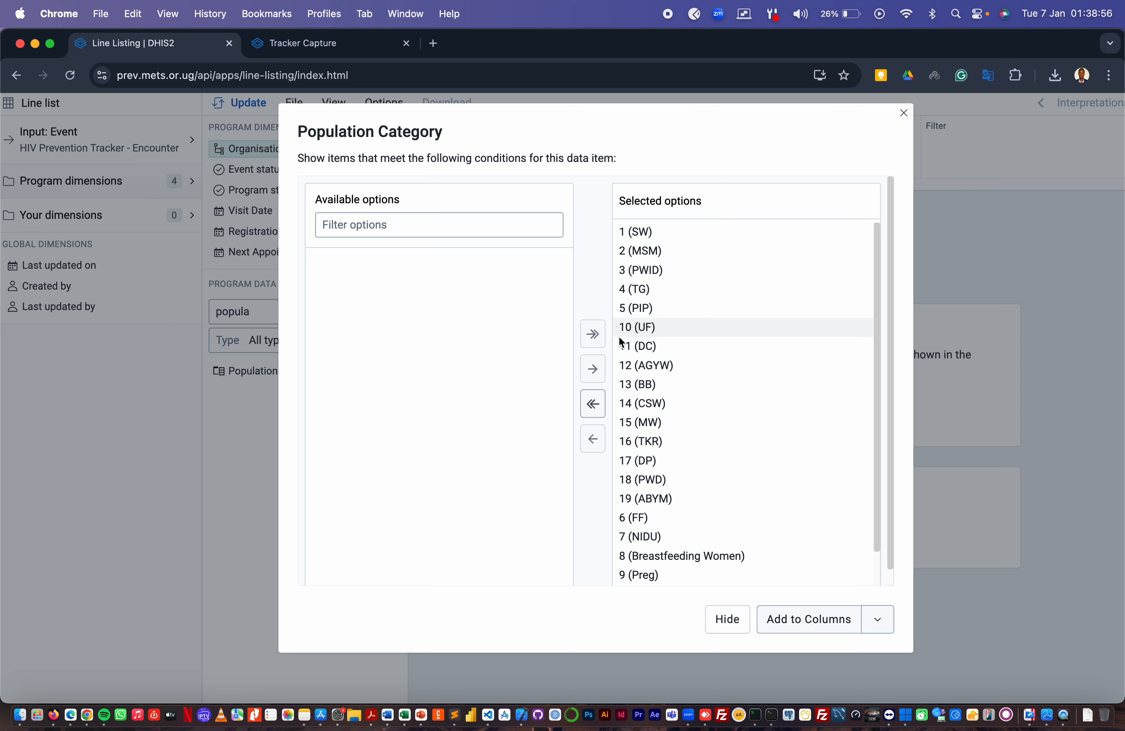
left_click(643, 327)
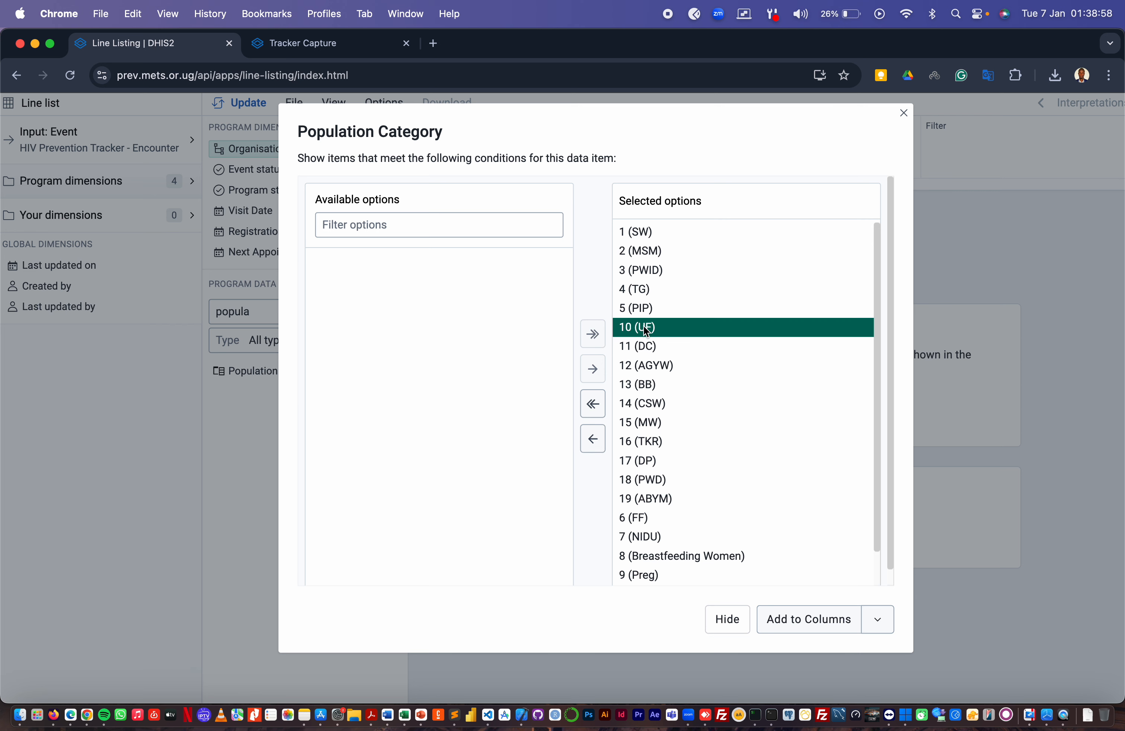
scroll(667, 377, "down", 2)
left_click(647, 576, "shift")
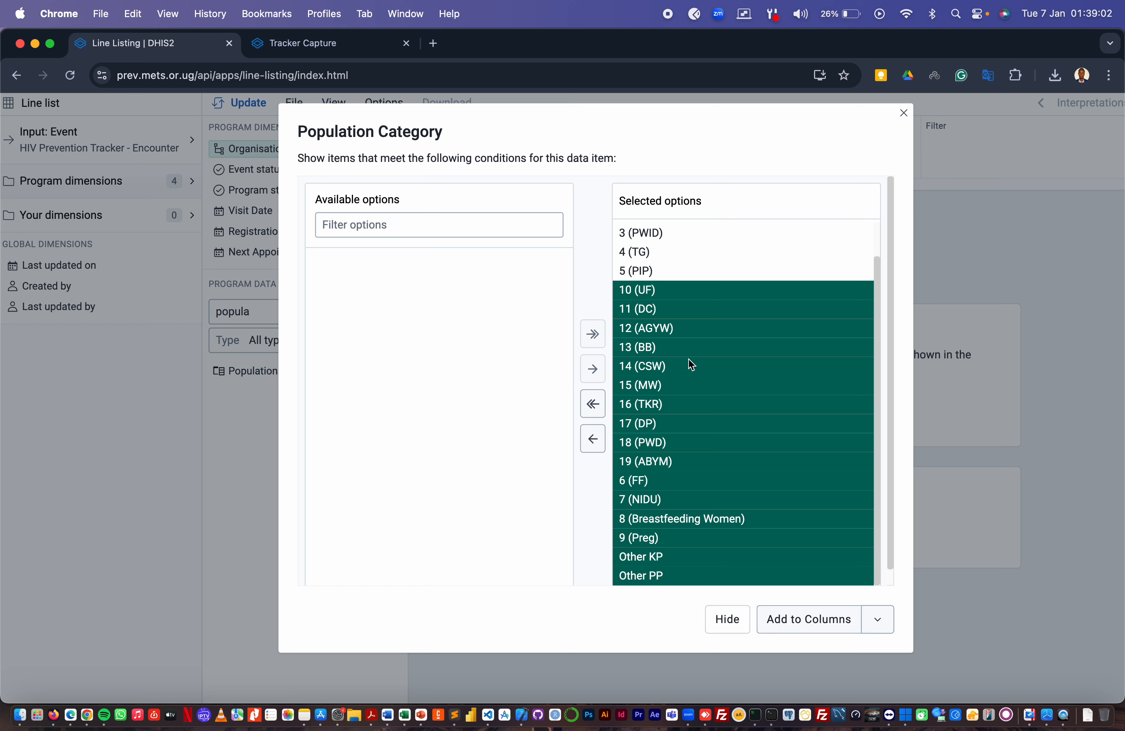
scroll(690, 363, "up", 2)
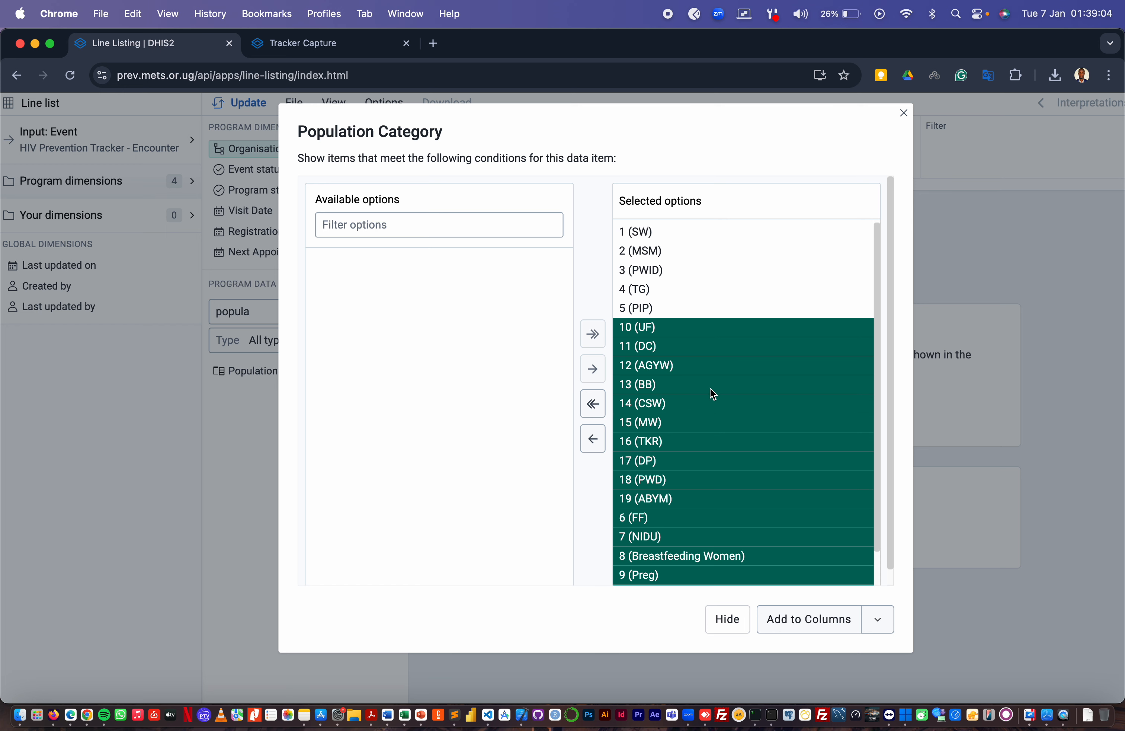
left_click(594, 439)
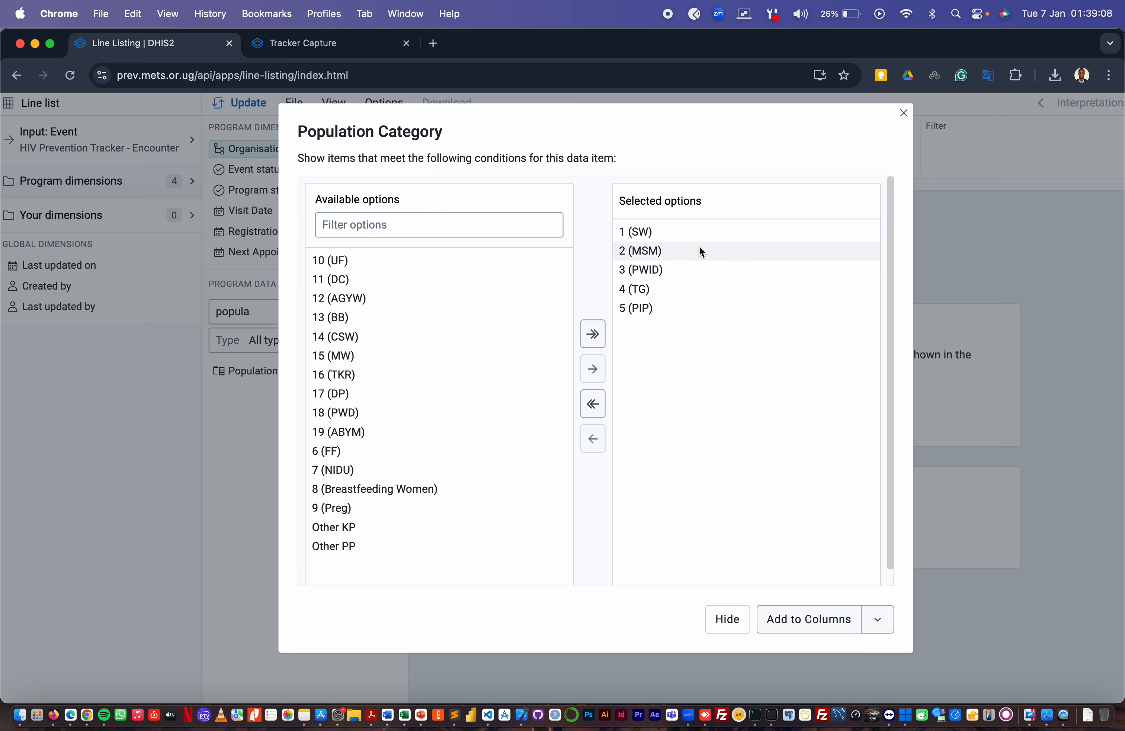
- Include Other KP in the selected Population Category options and add the dimension to the columns
left_click(328, 528)
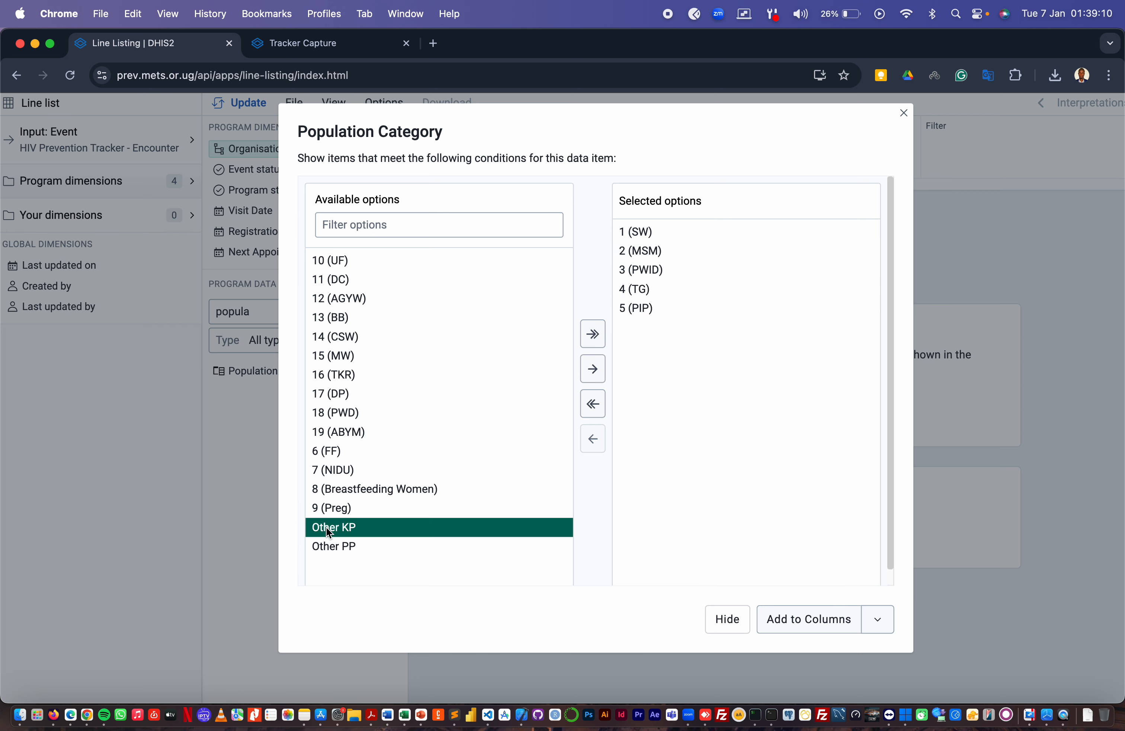
left_click(593, 369)
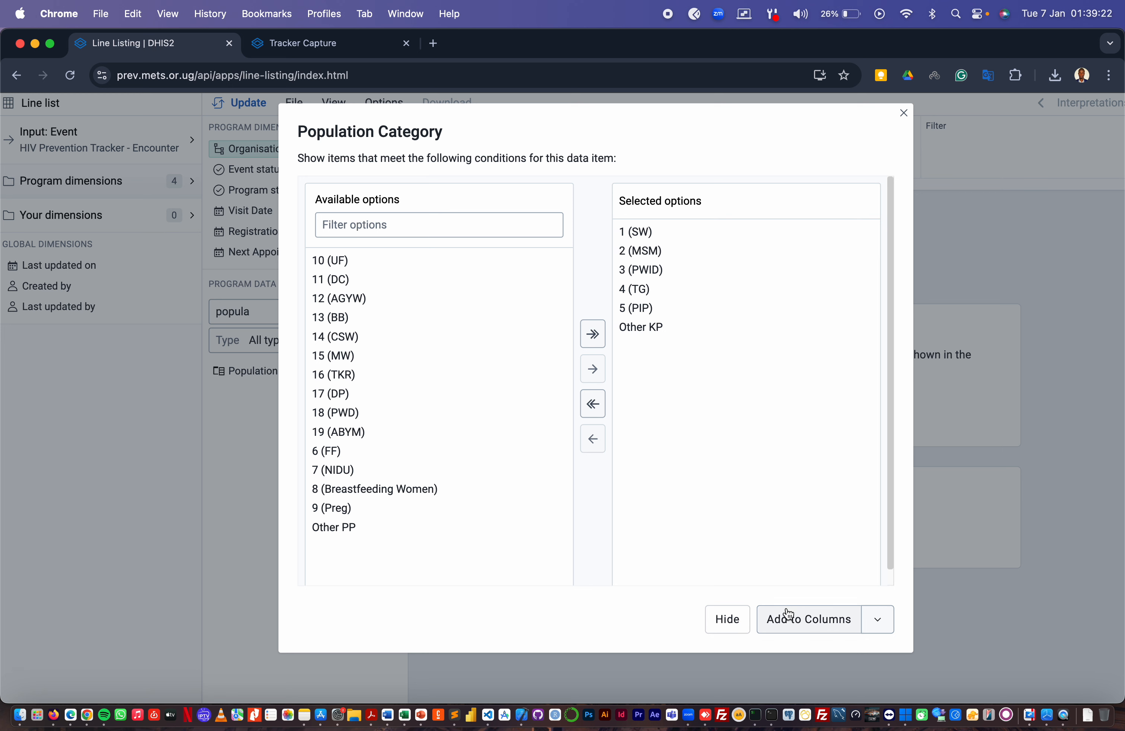
left_click(879, 618)
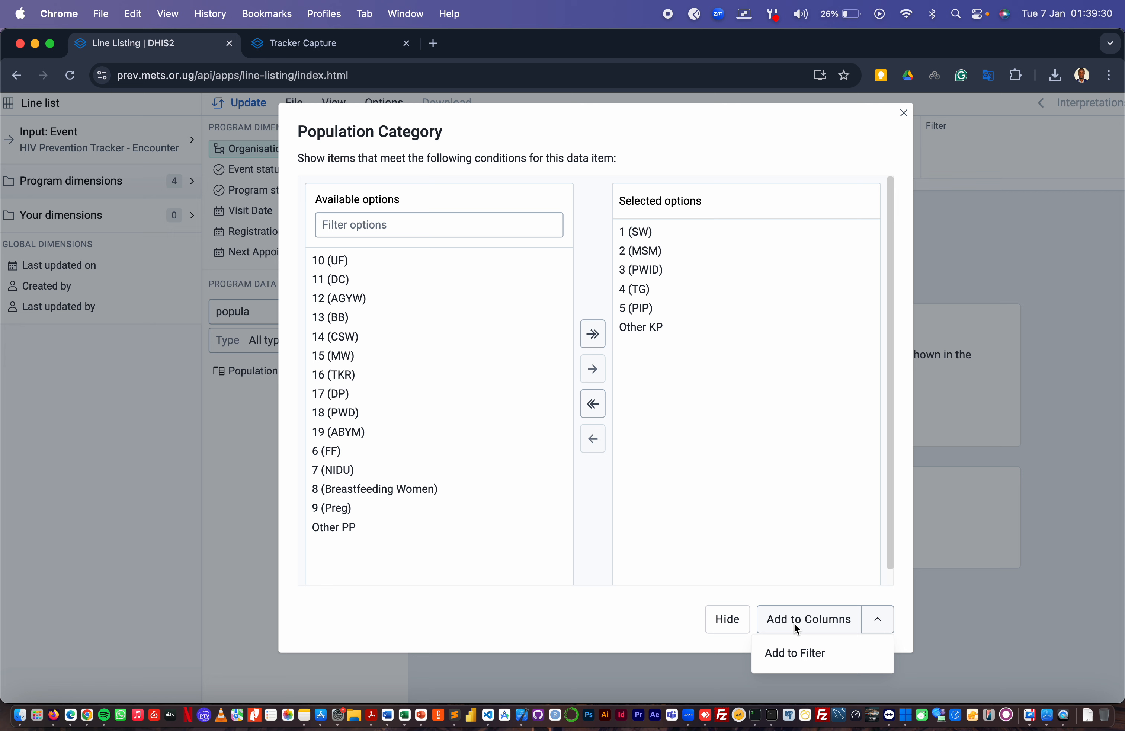
left_click(811, 617)
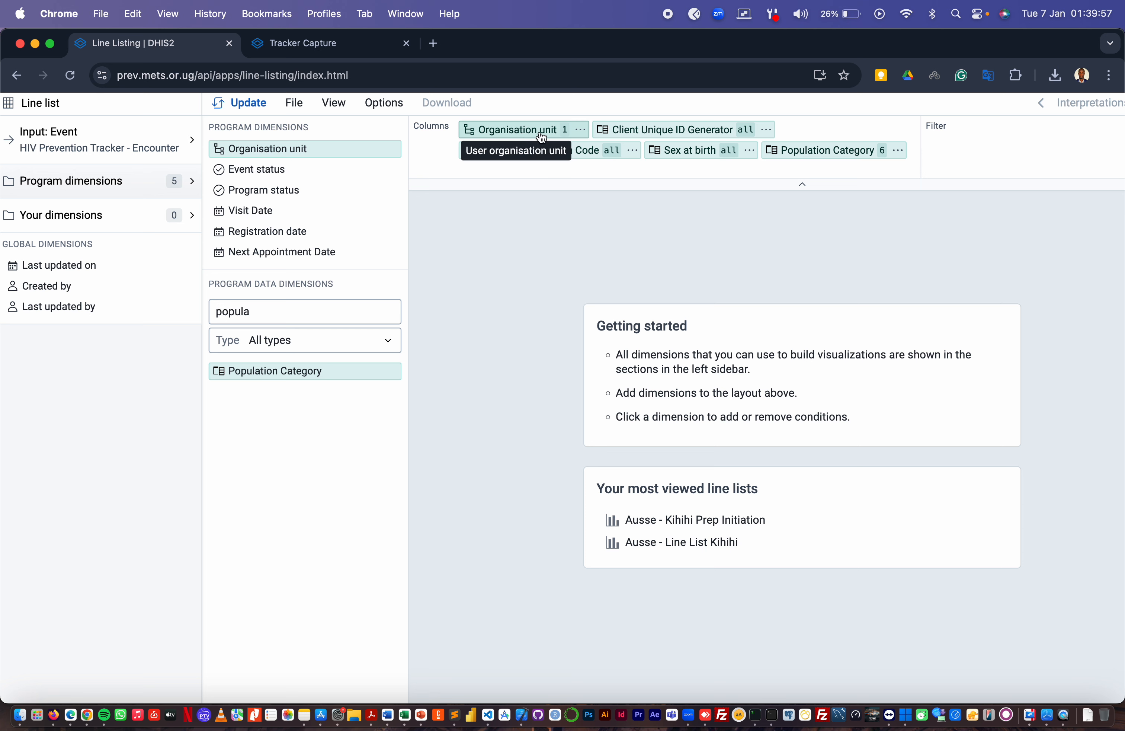
- Move Organisation unit from the columns to the filter, and select HIS Facility in place of User organisation unit
mouse_move(528, 130)
left_mouse_down()
mouse_move(811, 186)
mouse_move(896, 159)
mouse_move(1002, 151)
left_mouse_up()
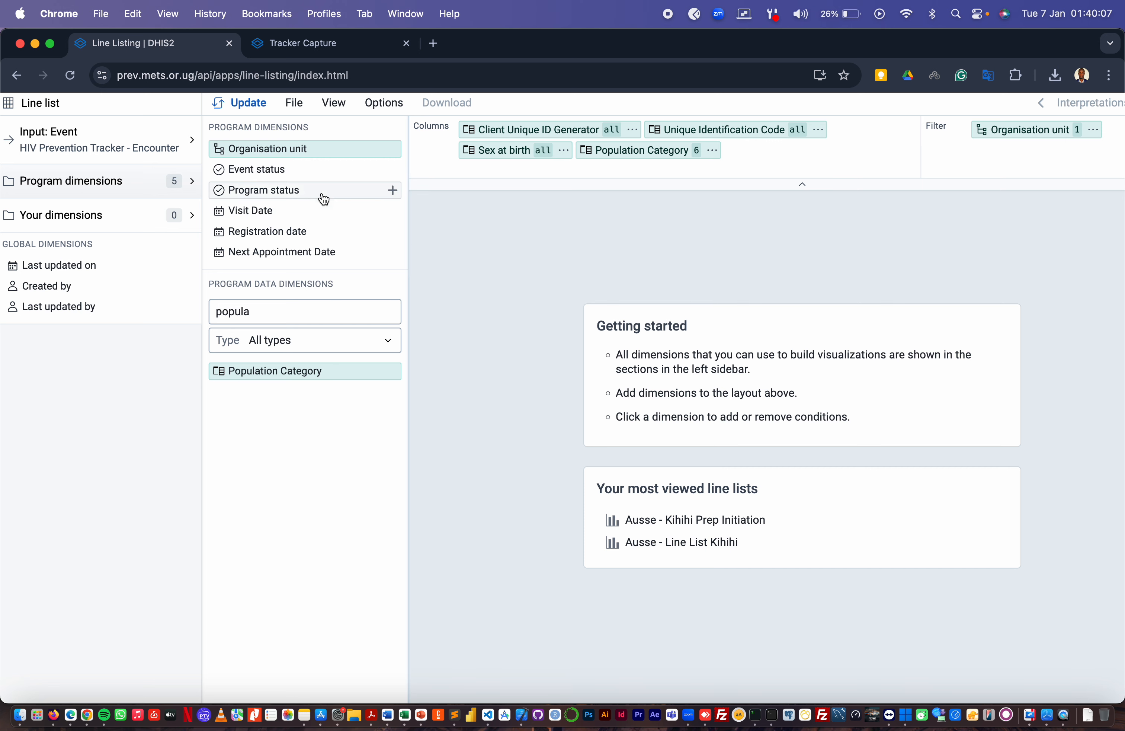
left_click(281, 152)
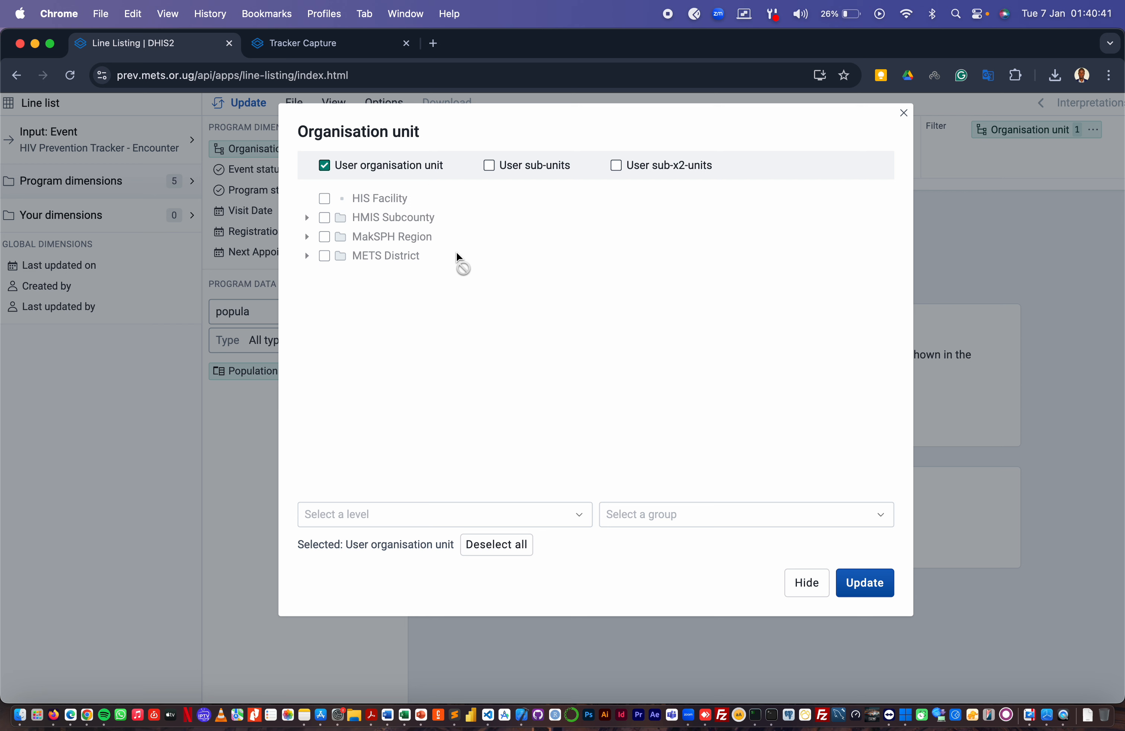
left_click(324, 165)
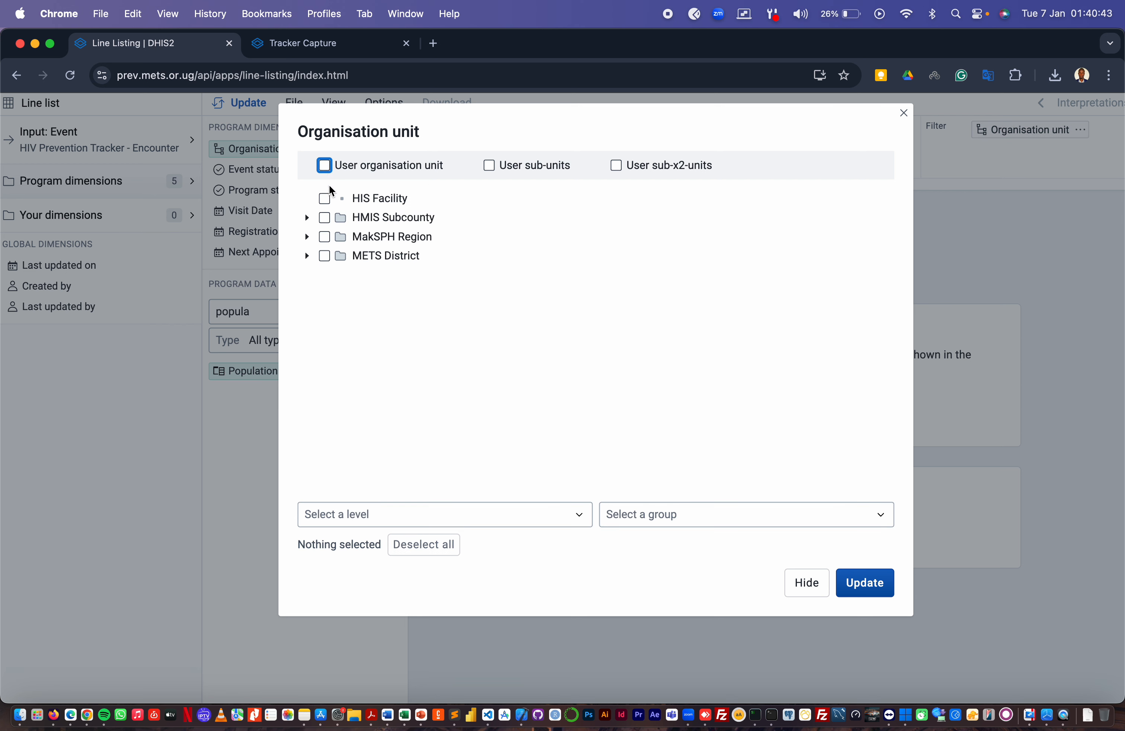
left_click(325, 198)
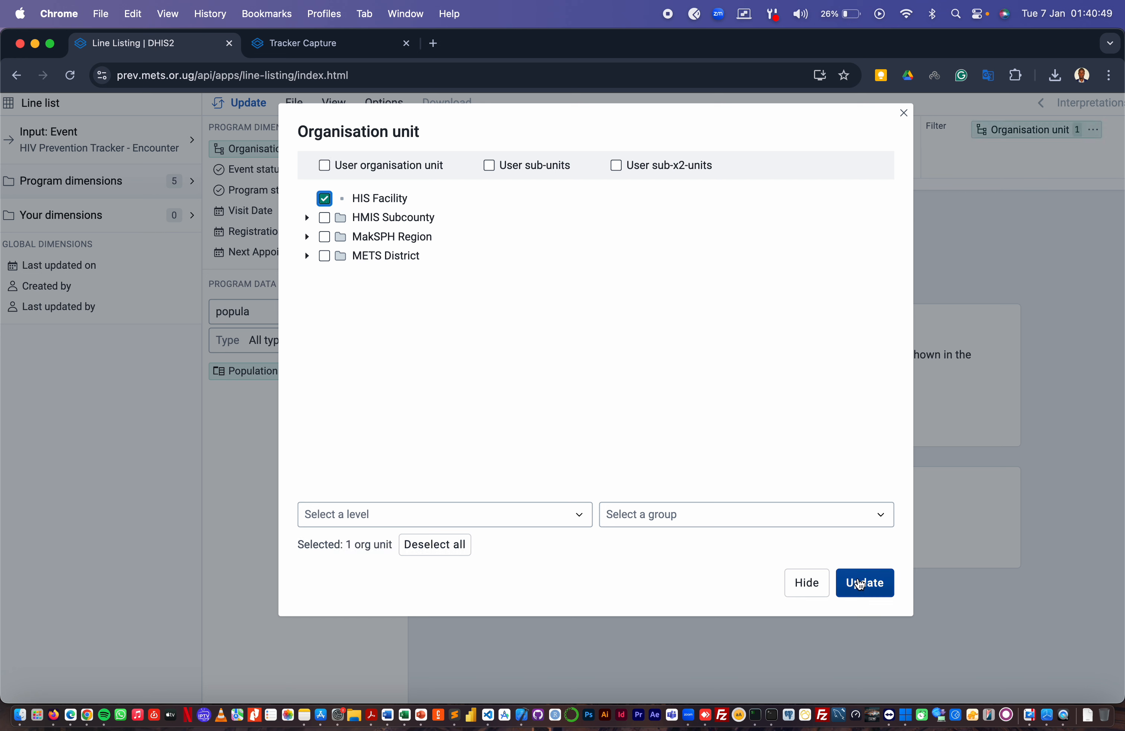
left_click(802, 588)
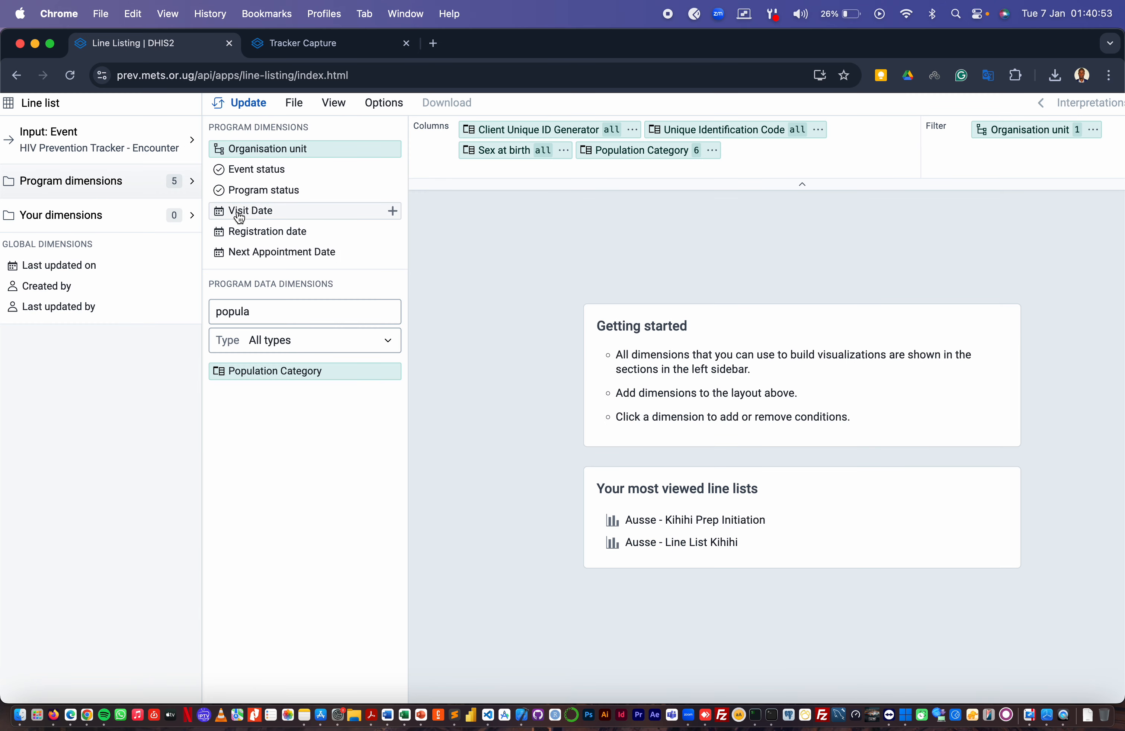
- Add Visit Date, Registration date, Next Appointment Date, Created by and Last updated by to the columns
left_click(393, 210)
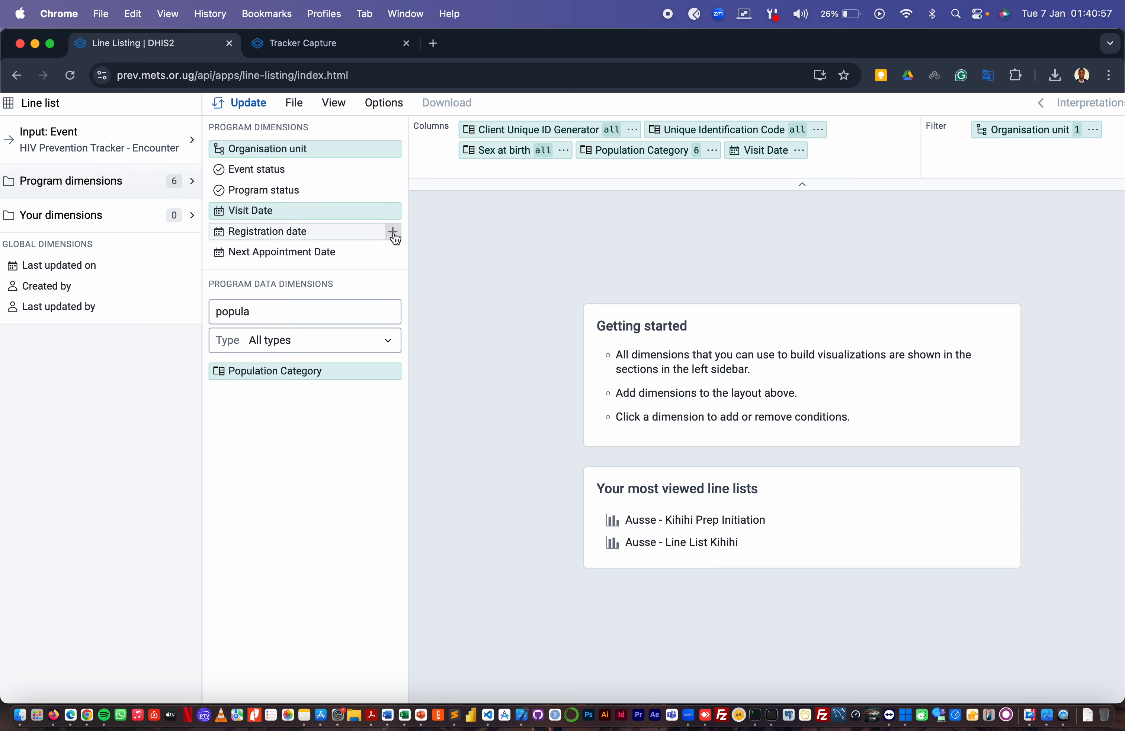
left_click(393, 233)
left_click(394, 253)
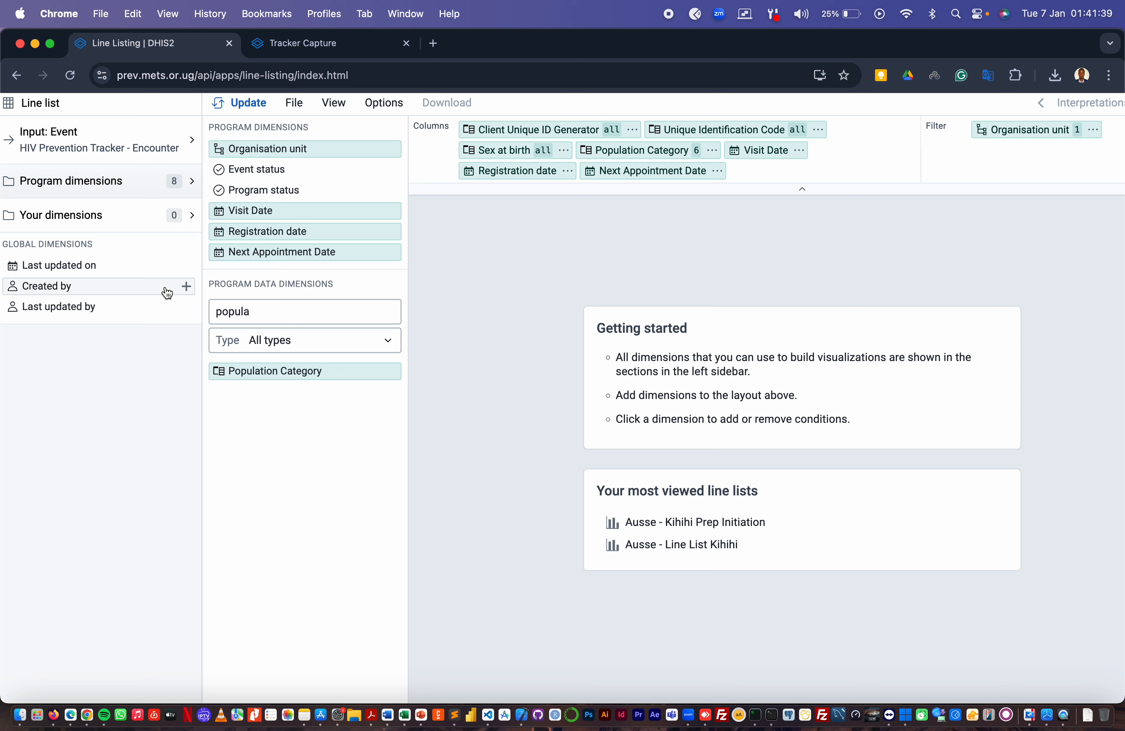
left_click(186, 287)
left_click(186, 307)
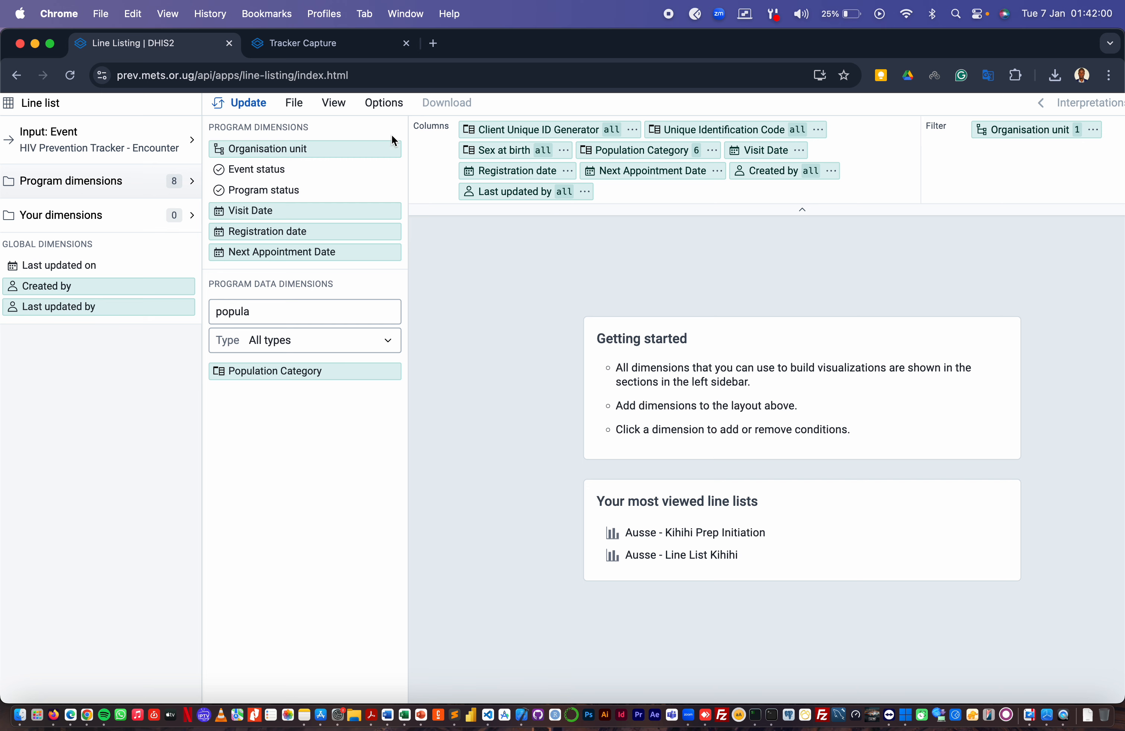
- Generate the line list with the chosen dimensions and save it under the name "Line List - KPs"
left_click(246, 109)
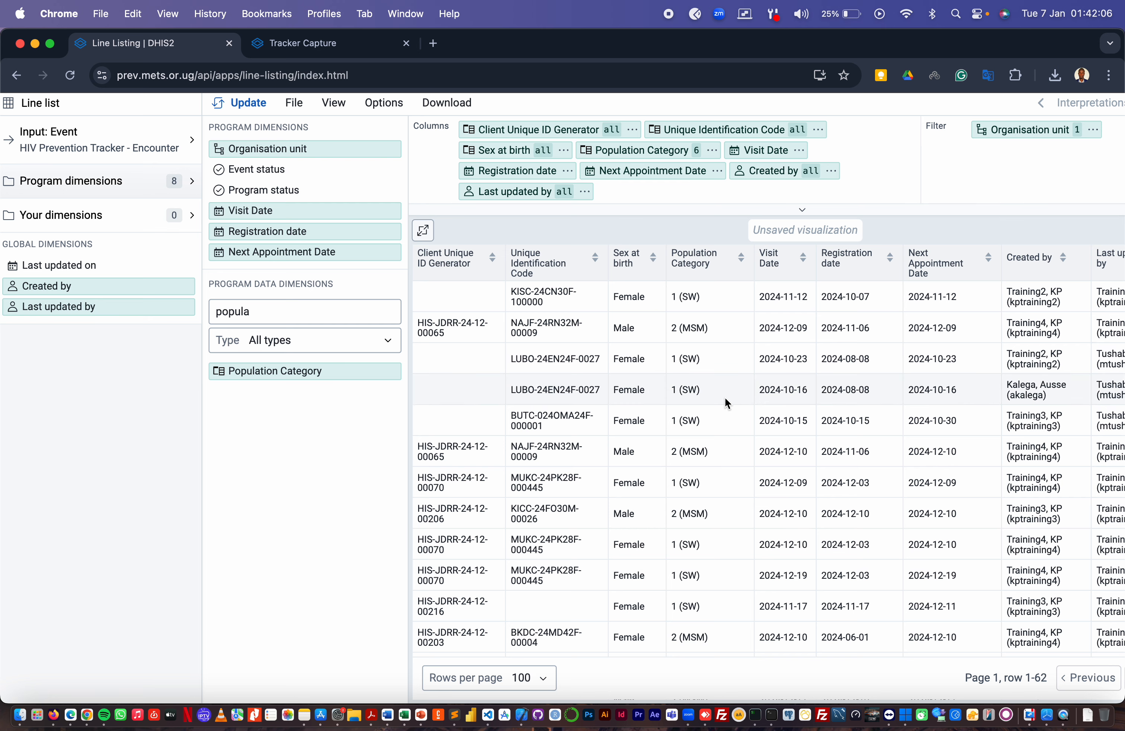
scroll(725, 397, "right", 3)
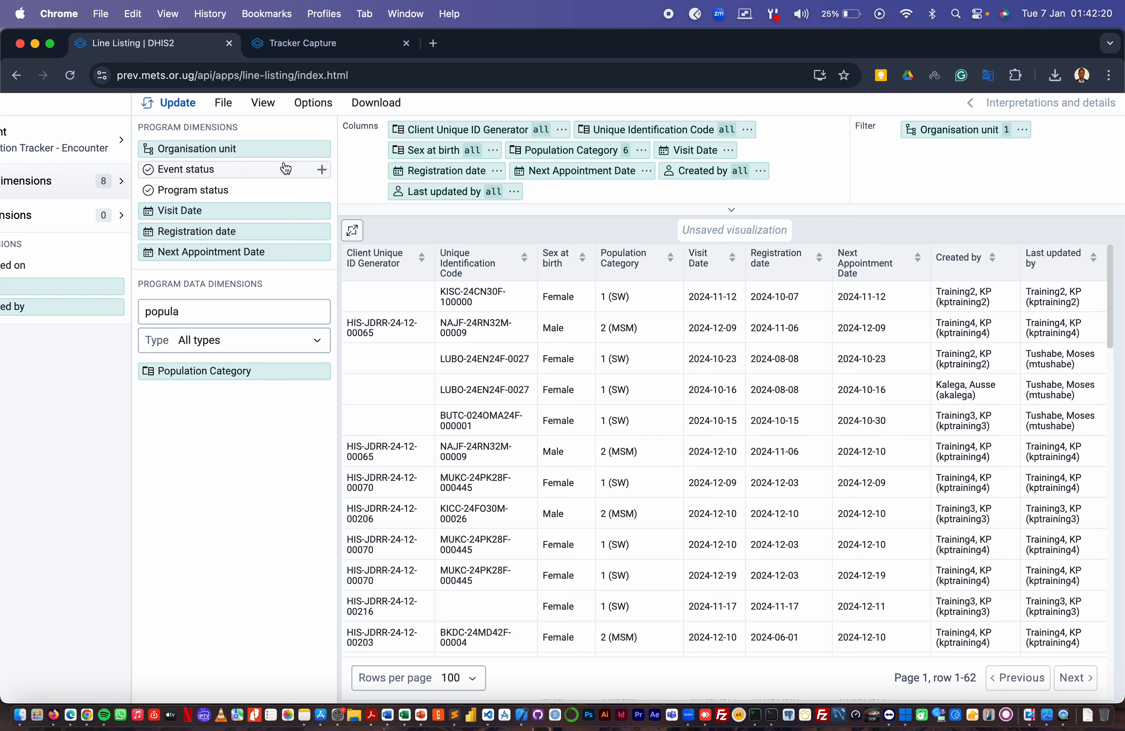
left_click(232, 113)
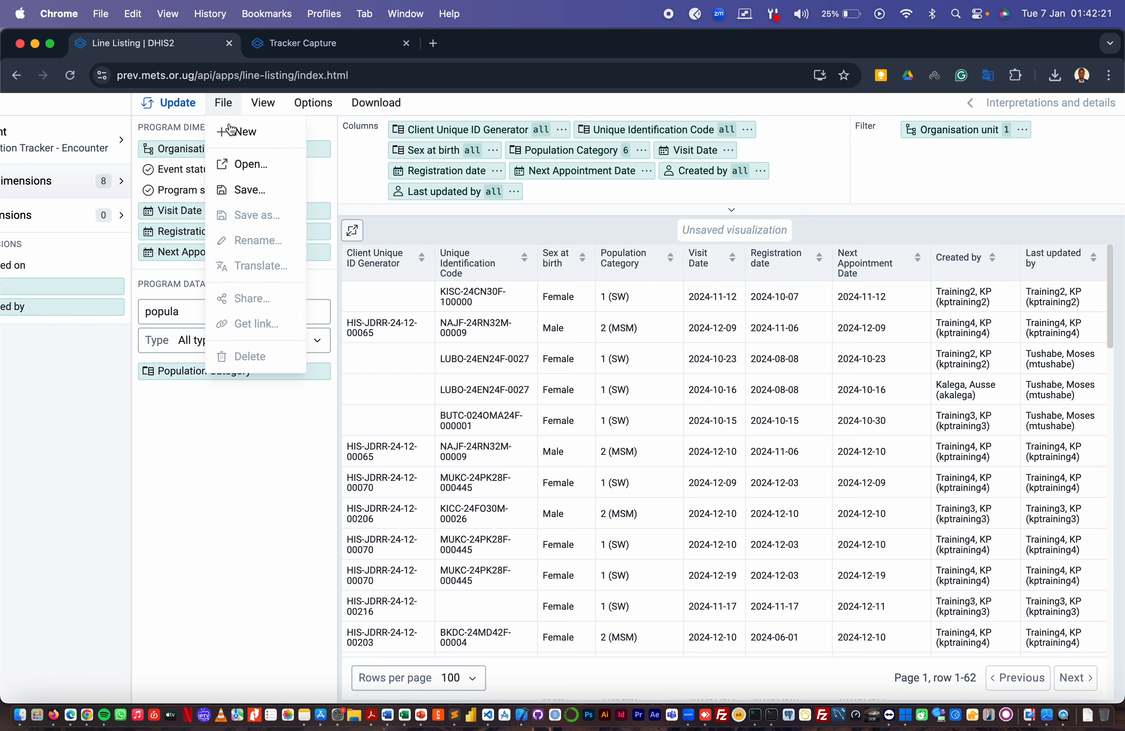
left_click(253, 192)
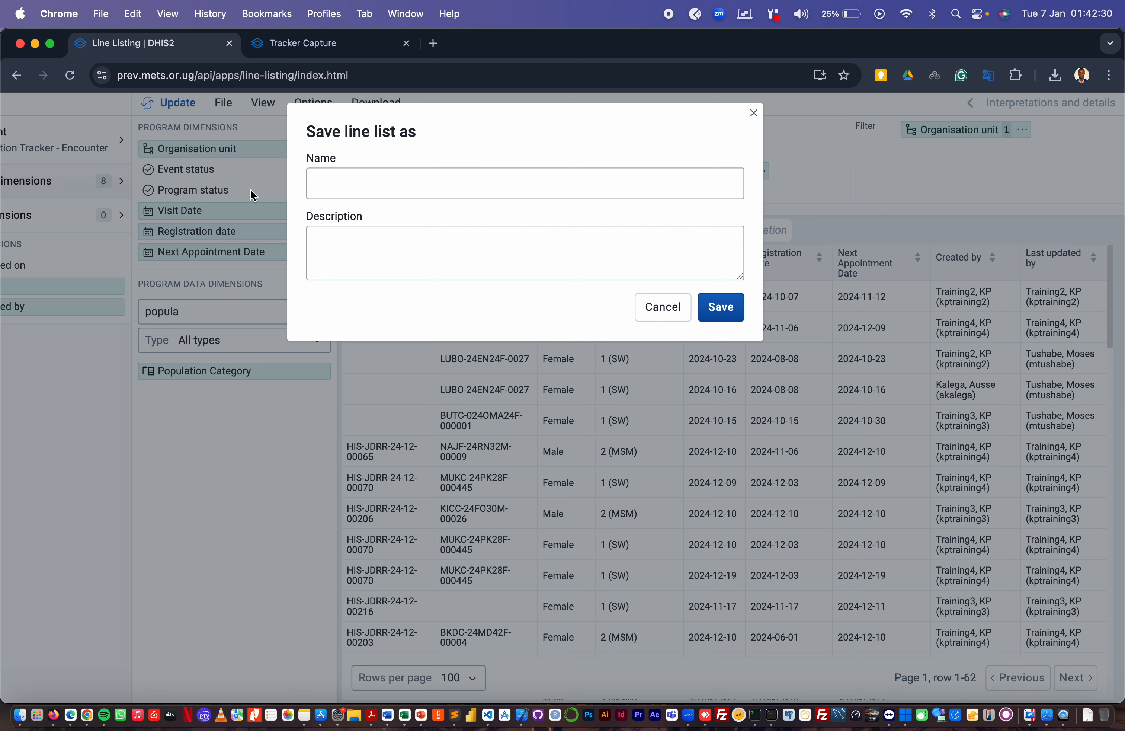
left_click(344, 182)
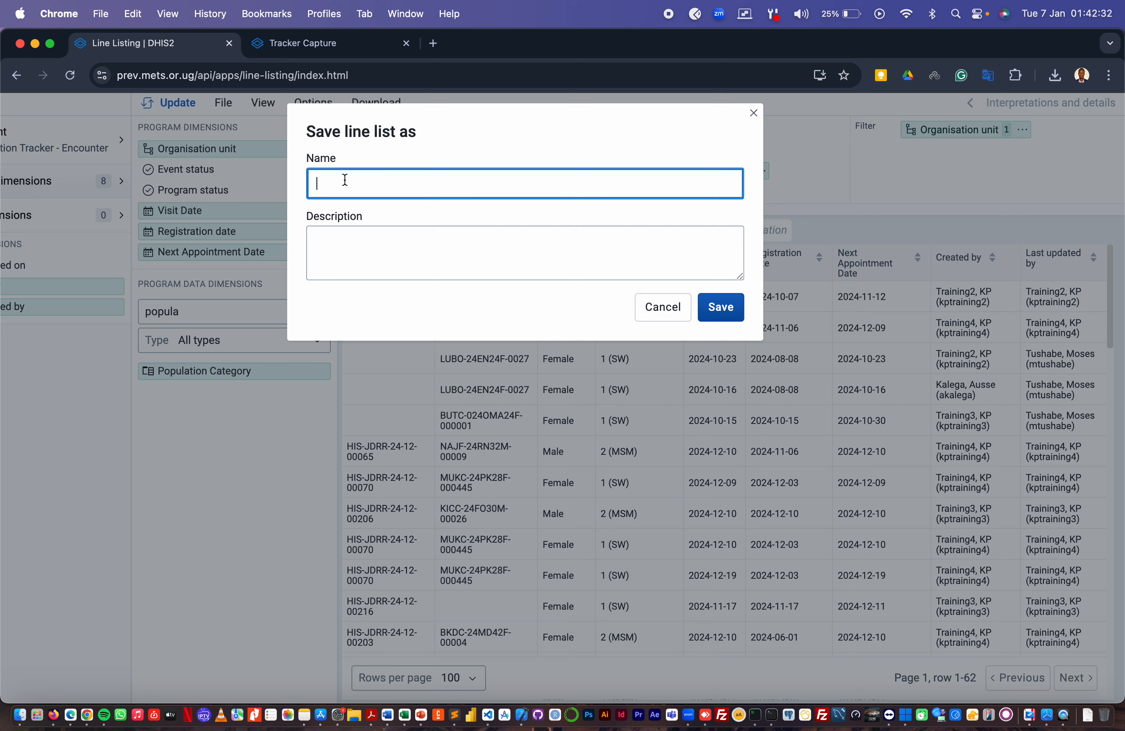
type("Line List - KPs")
left_click(721, 310)
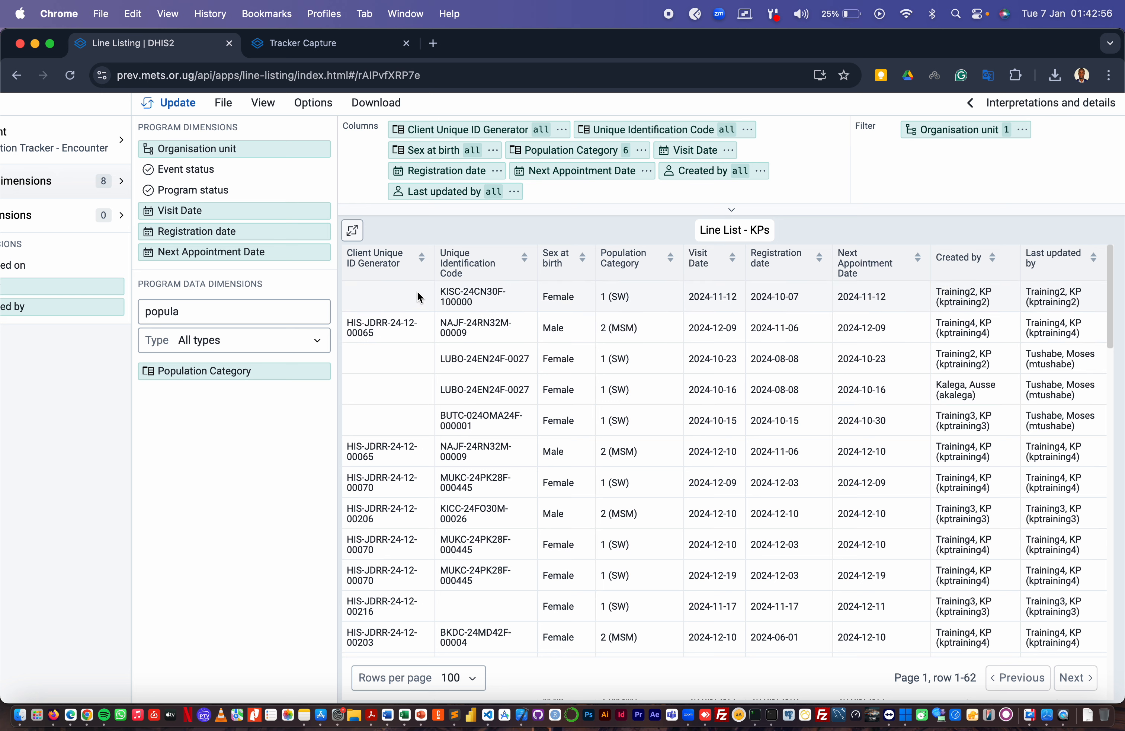
- Review the saved line list's sharing settings and the access levels that can be given to a user or group
left_click(226, 107)
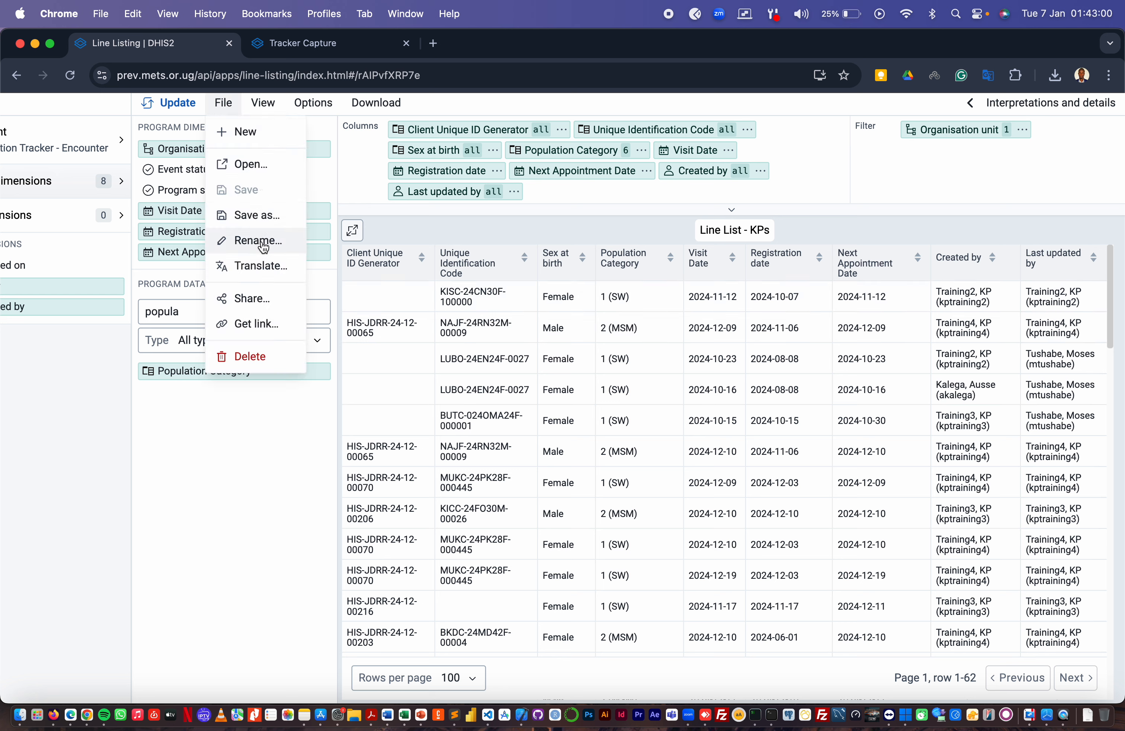
left_click(259, 304)
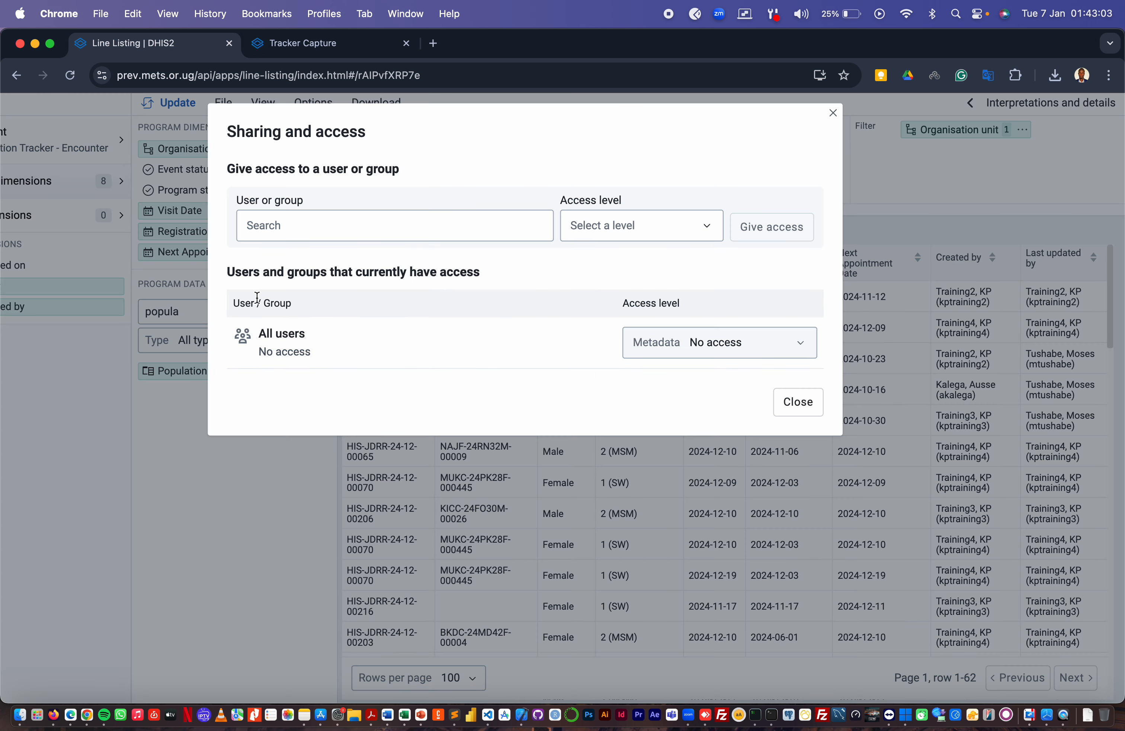
left_click(376, 223)
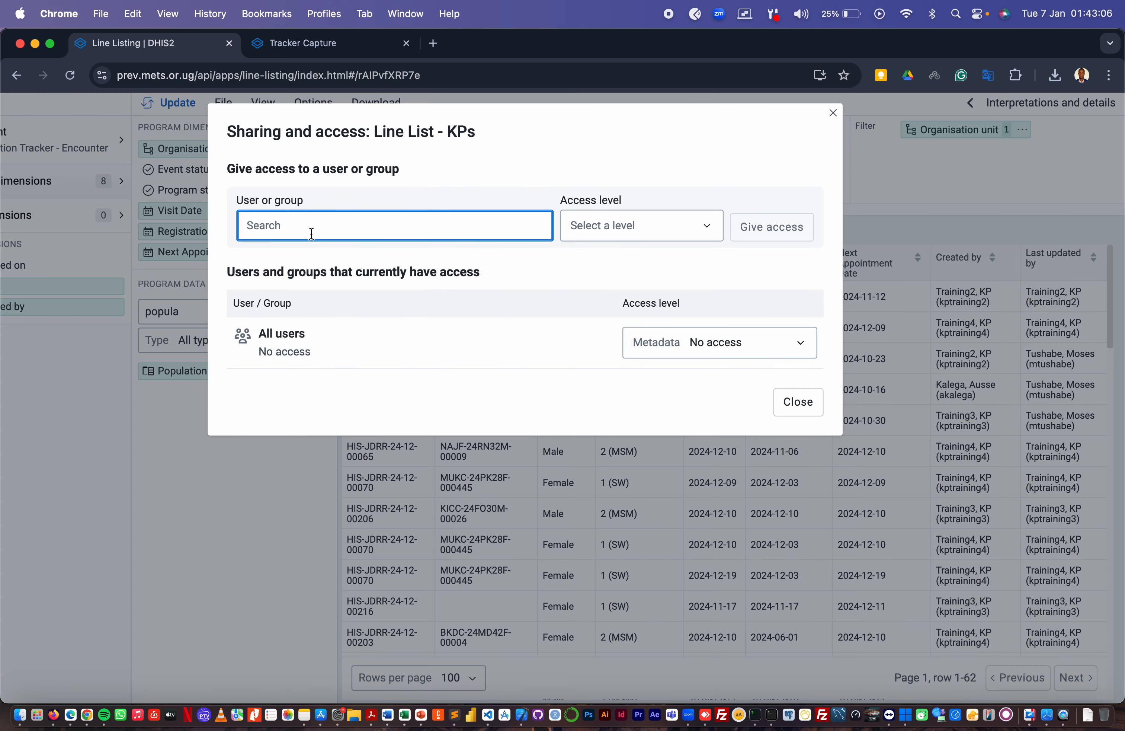
left_click(671, 225)
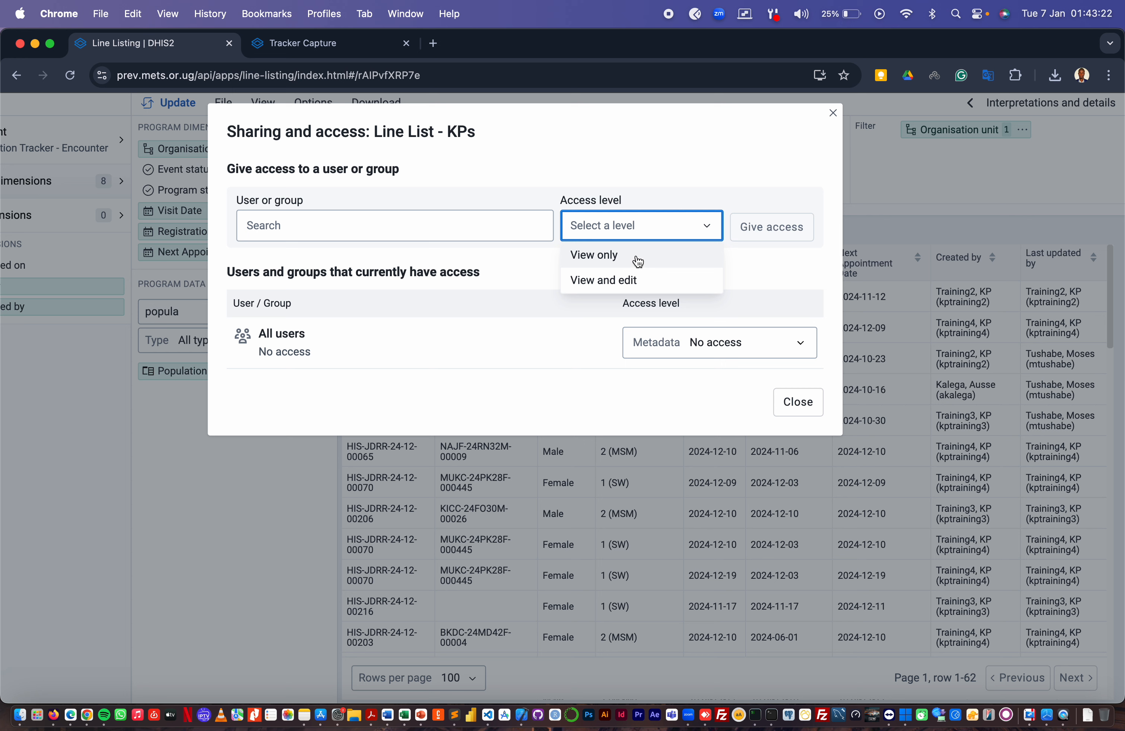
left_click(767, 268)
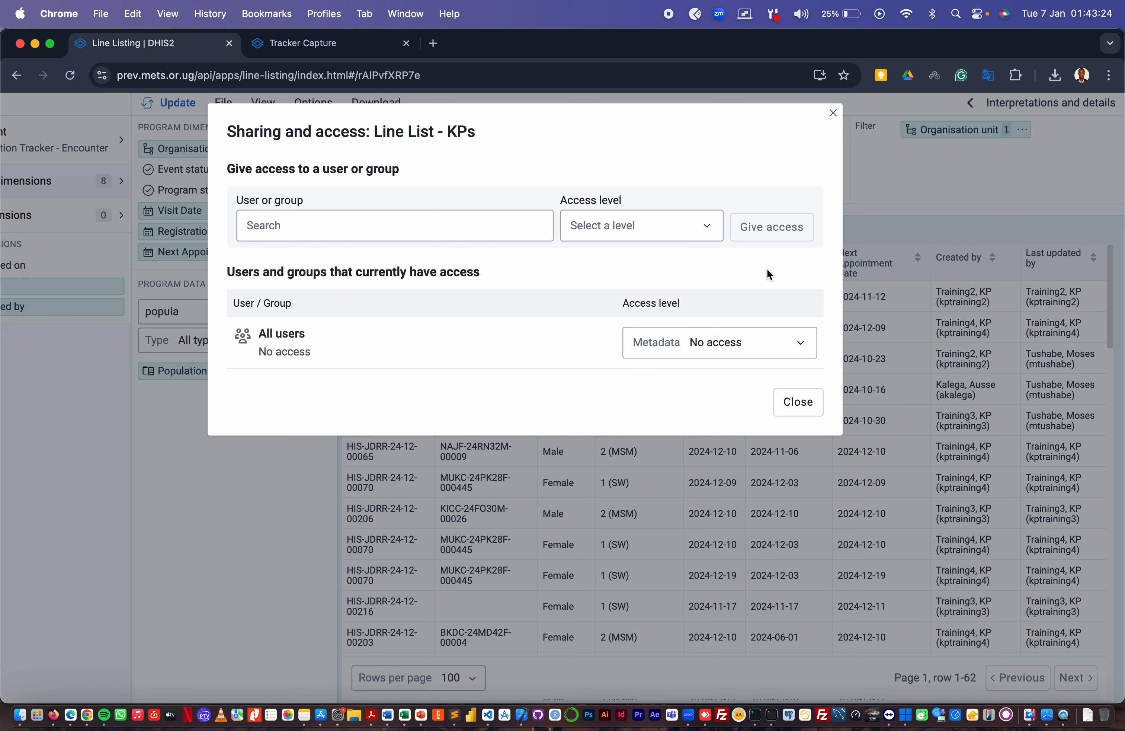
left_click(798, 401)
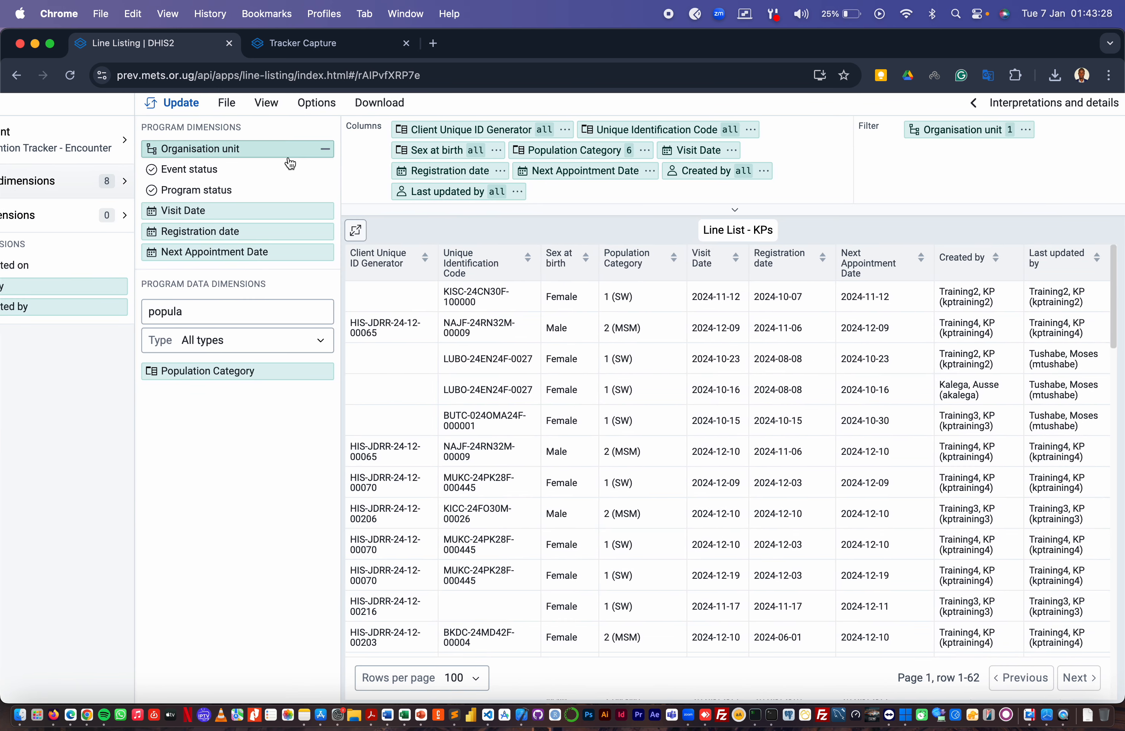
- Hide the layout area and the dimensions sidebar to give the line list table the full page width
scroll(290, 163, "up", 2)
left_click(275, 145)
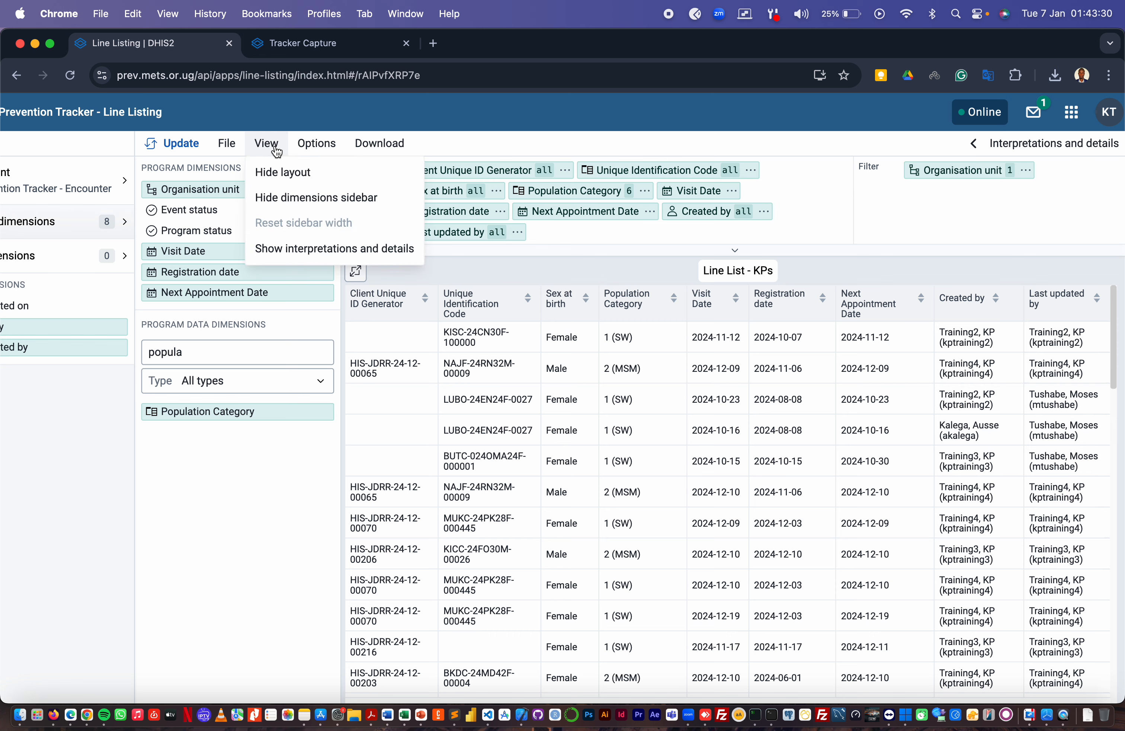
scroll(341, 269, "down", 2)
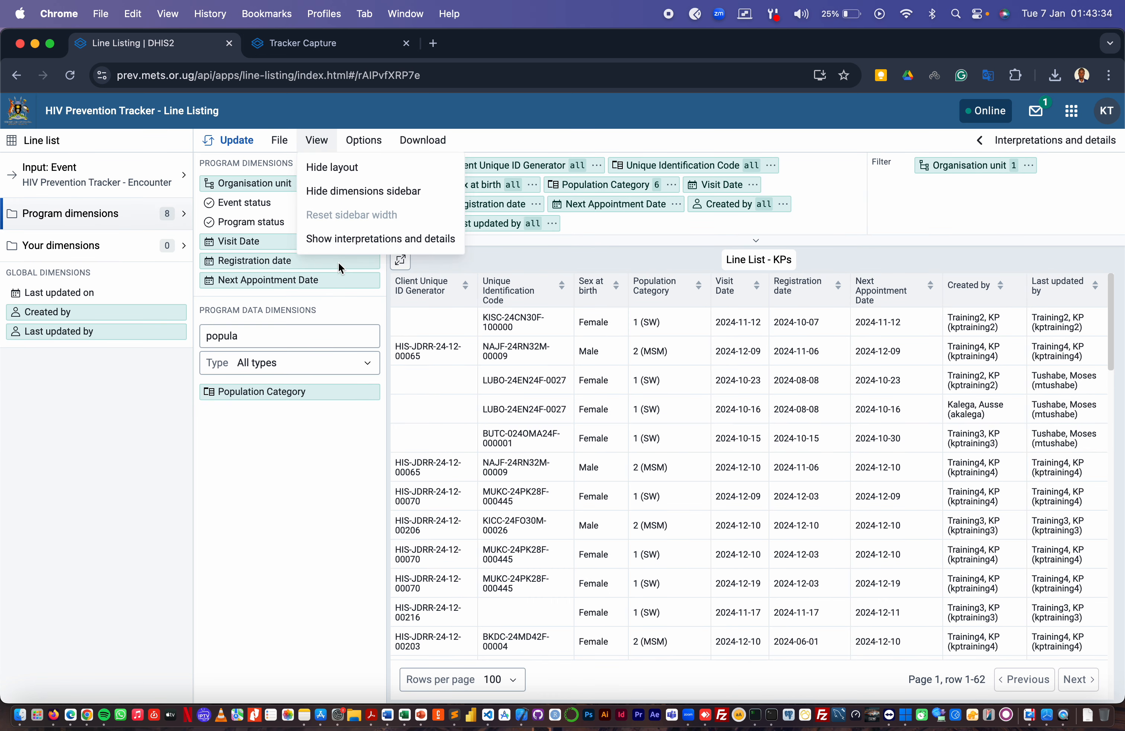
left_click(341, 170)
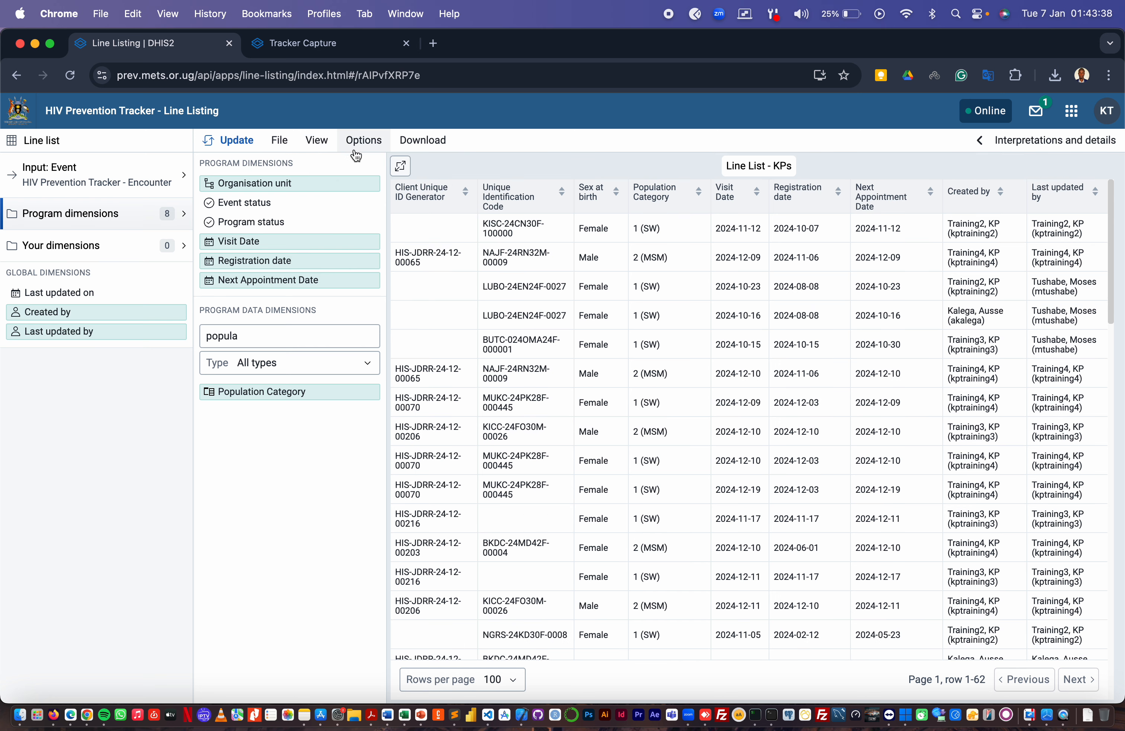
left_click(317, 139)
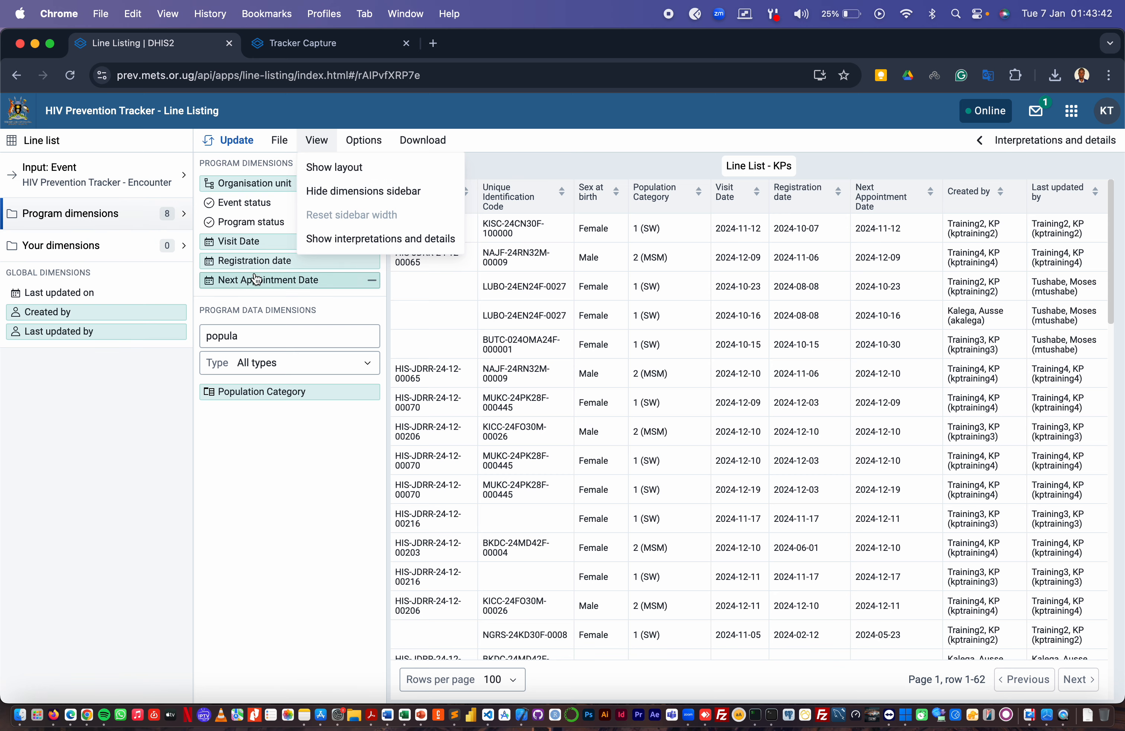
left_click(350, 195)
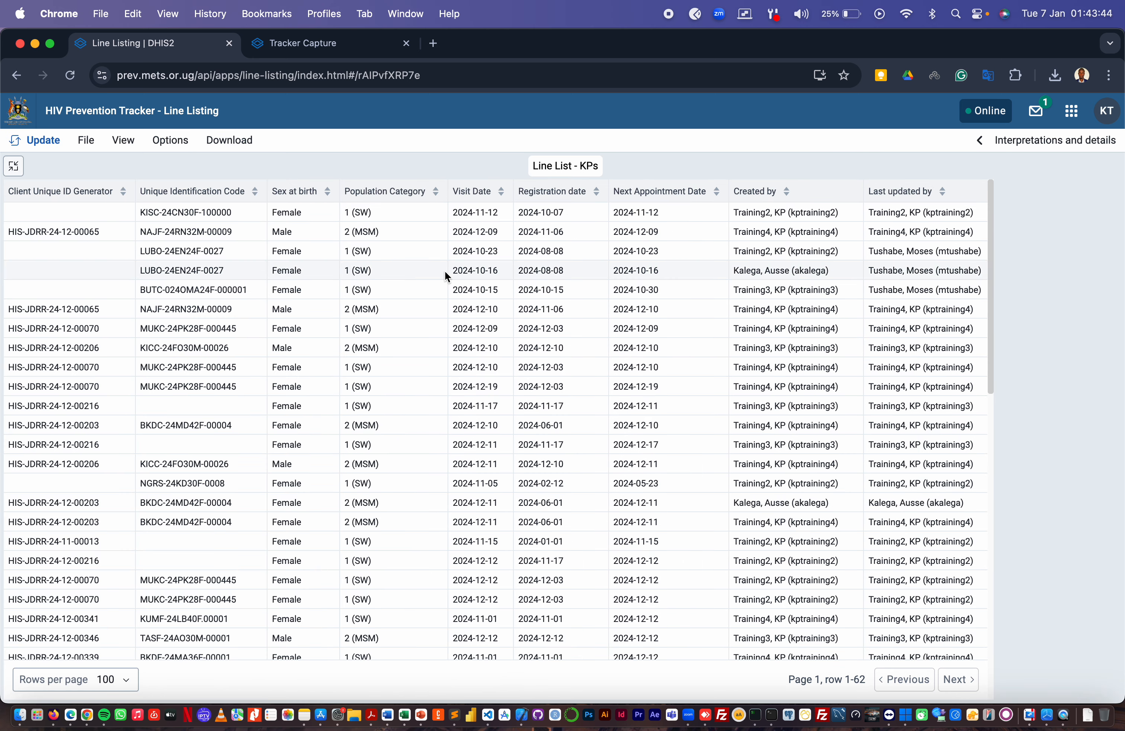
key("super+minus")
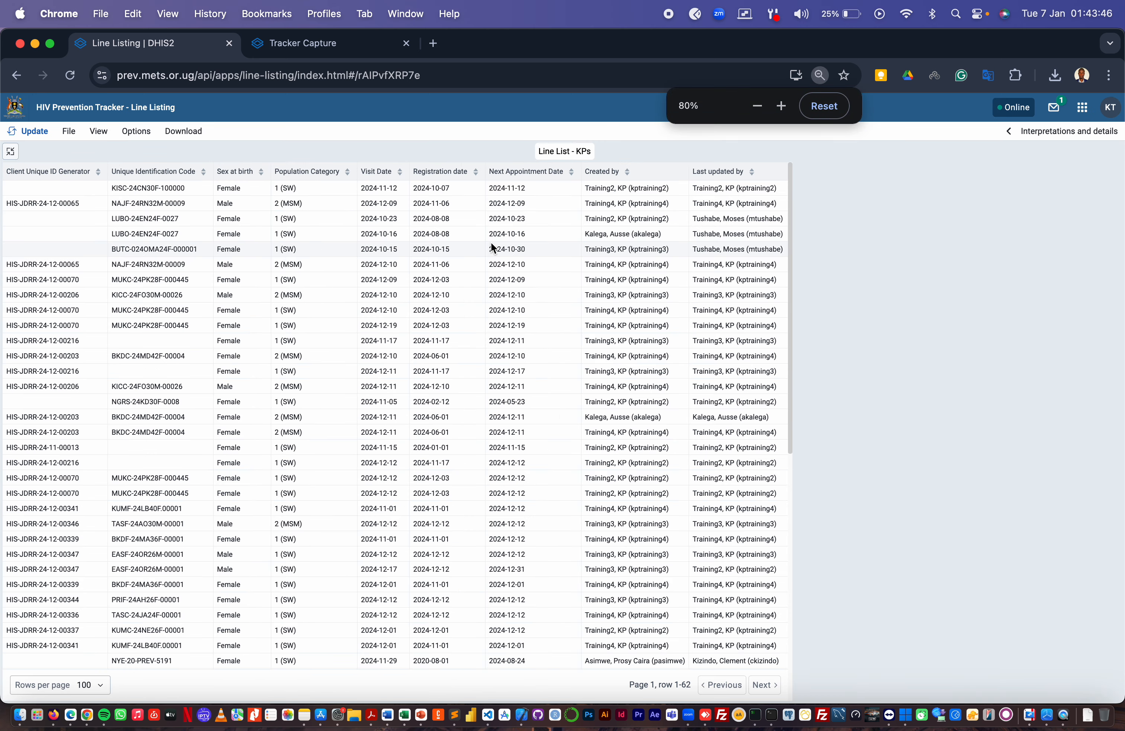
- Bring back the layout area and the dimensions sidebar around the line list table
key("super+equal")
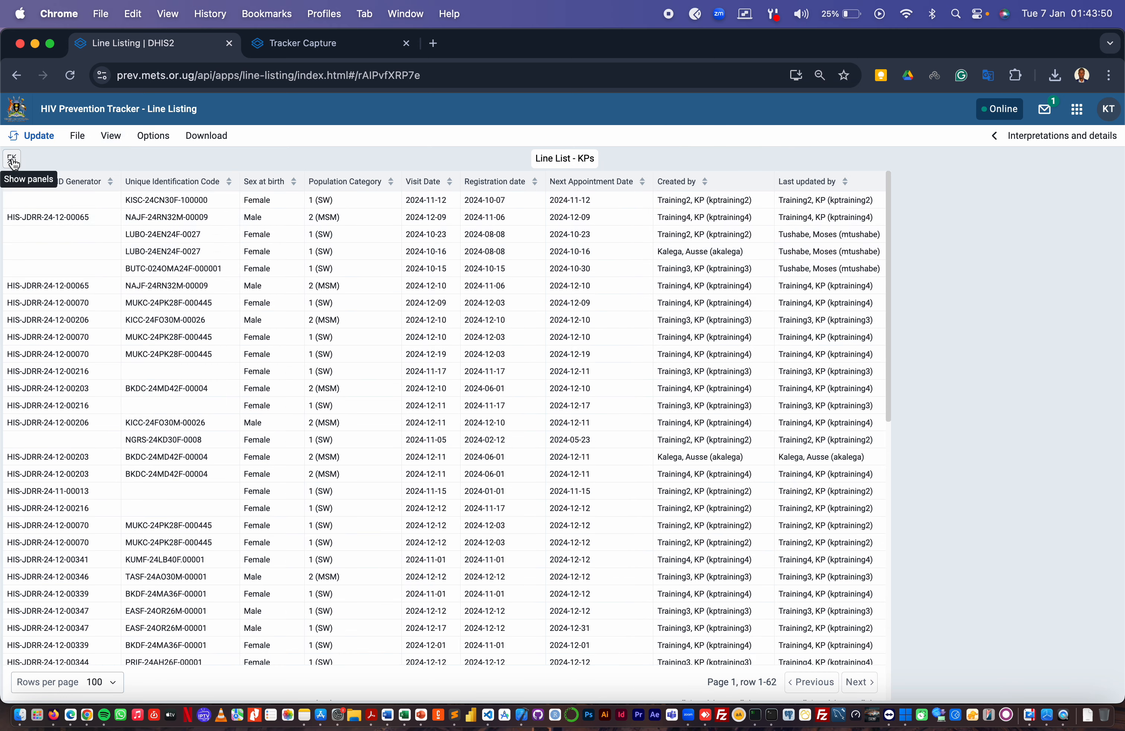
scroll(17, 165, "up", 5)
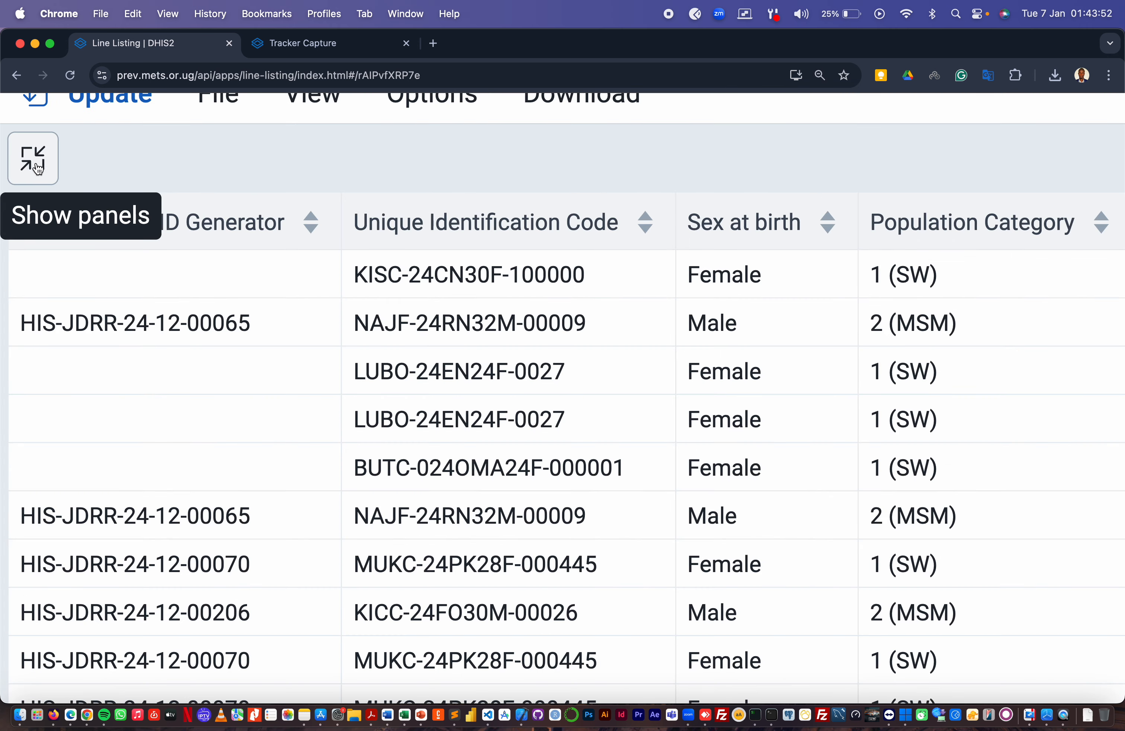
scroll(50, 170, "down", 2)
scroll(49, 170, "down", 2)
left_click(24, 159)
scroll(143, 208, "down", 1)
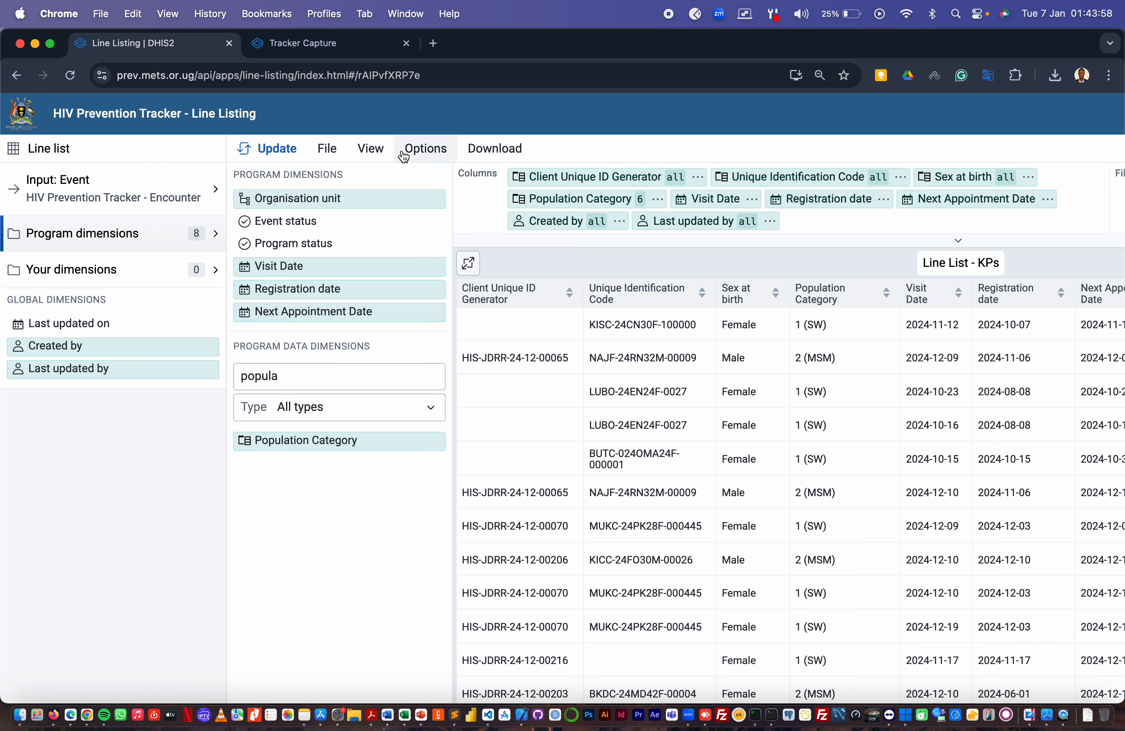
- Review the line list's data, style and legend options, including the display density and font size choices, without applying changes
left_click(425, 154)
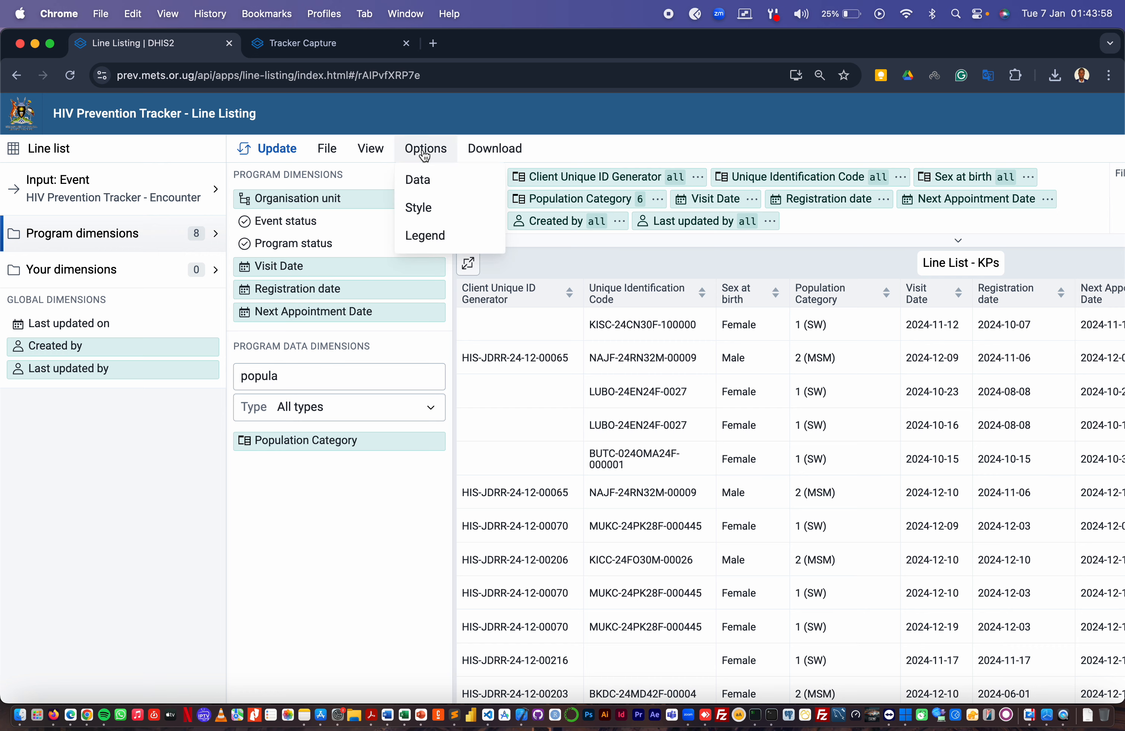
left_click(425, 188)
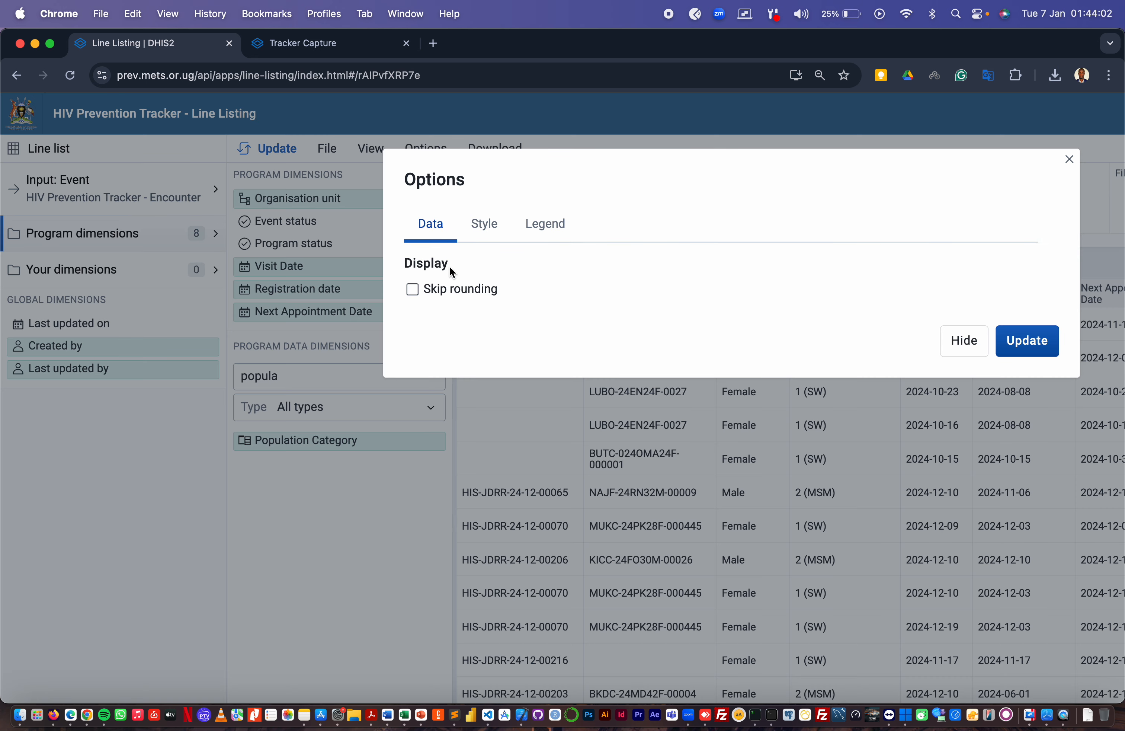
left_click(488, 233)
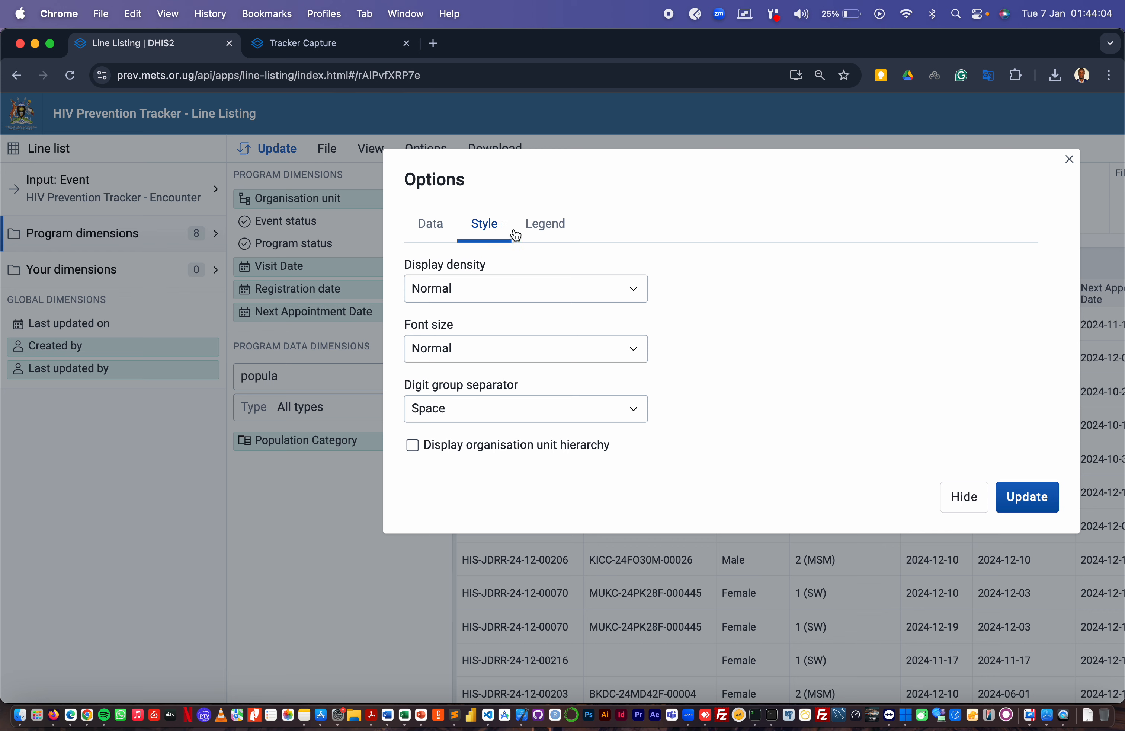
left_click(545, 233)
left_click(430, 226)
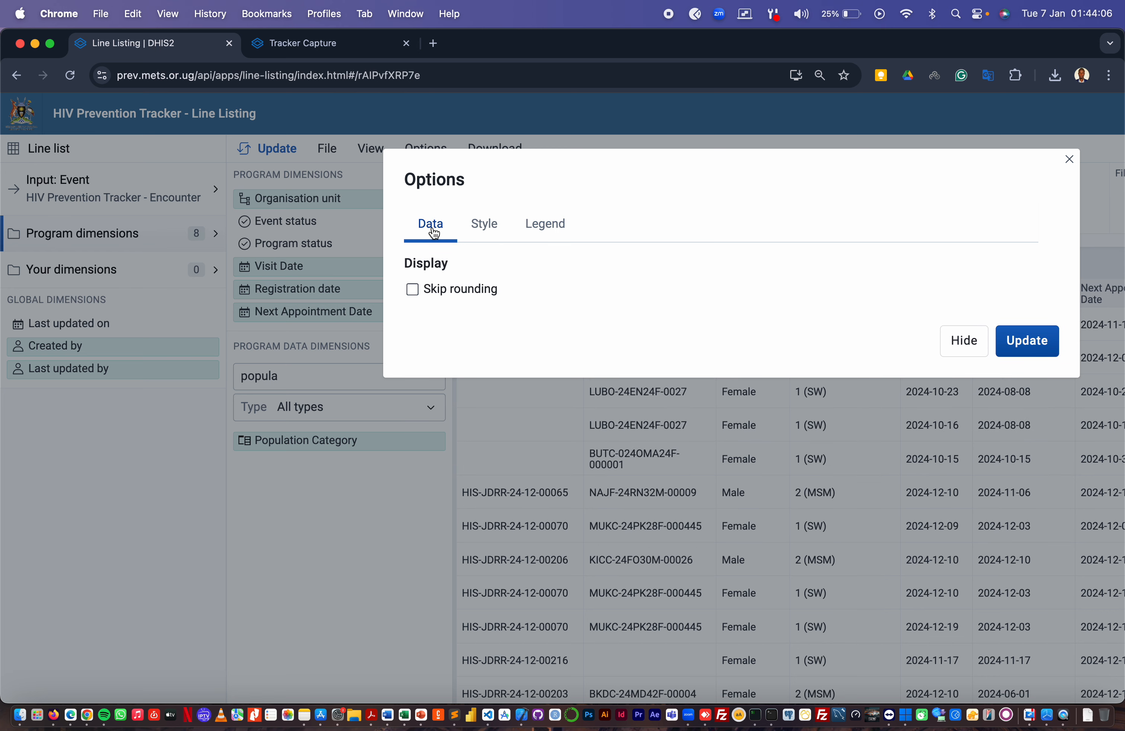
left_click(482, 231)
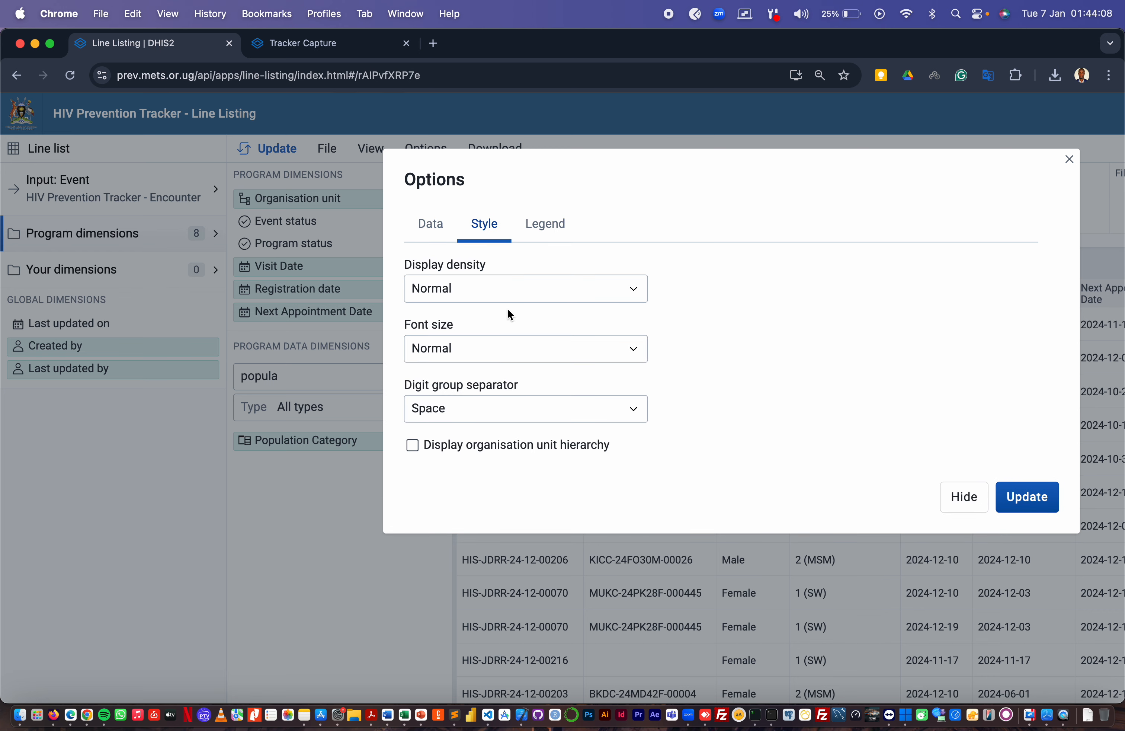
left_click(558, 347)
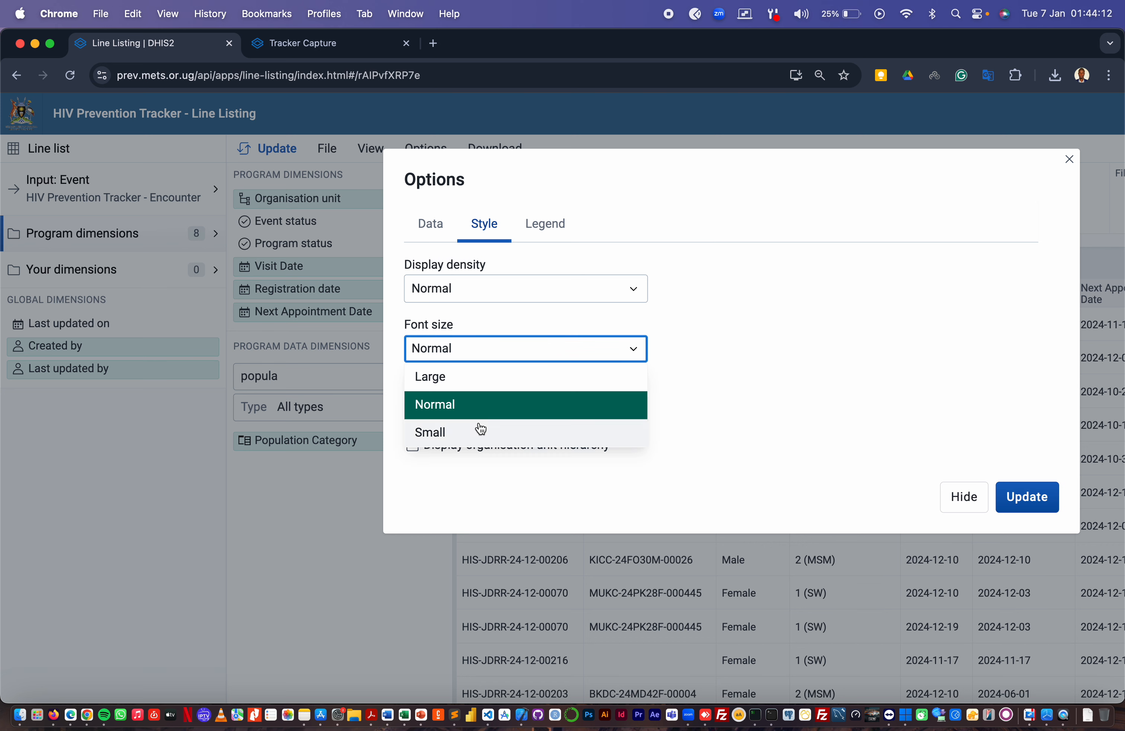
left_click(527, 295)
left_click(523, 293)
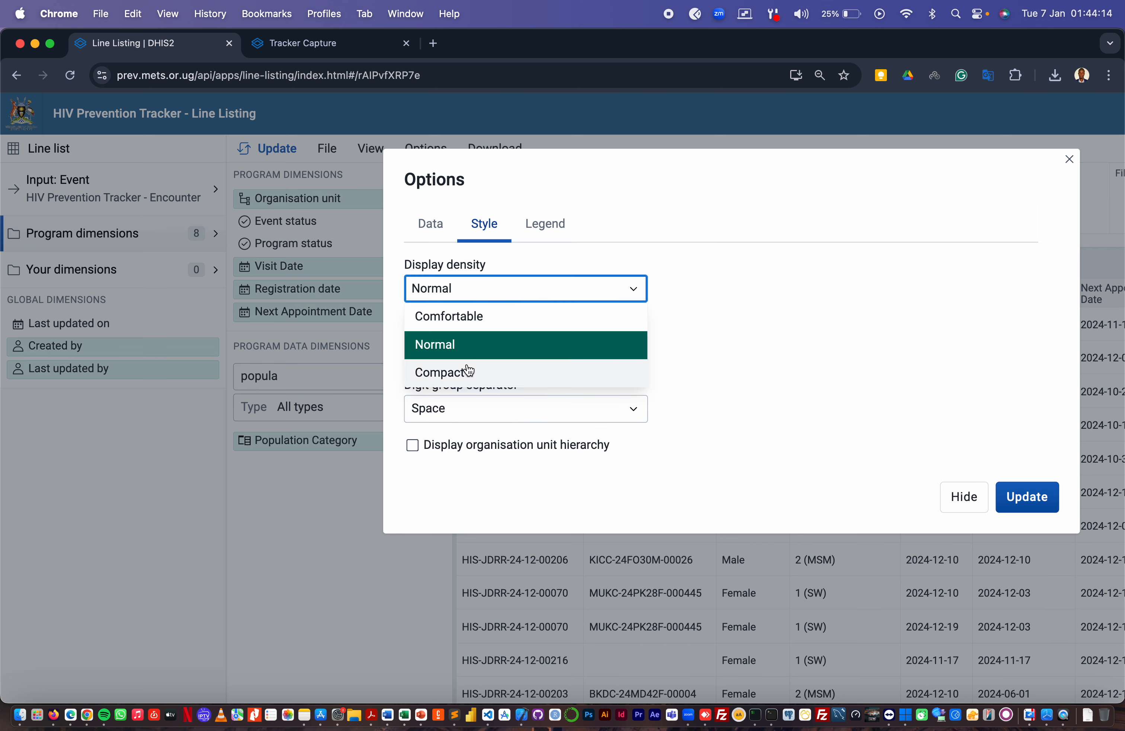
left_click(775, 341)
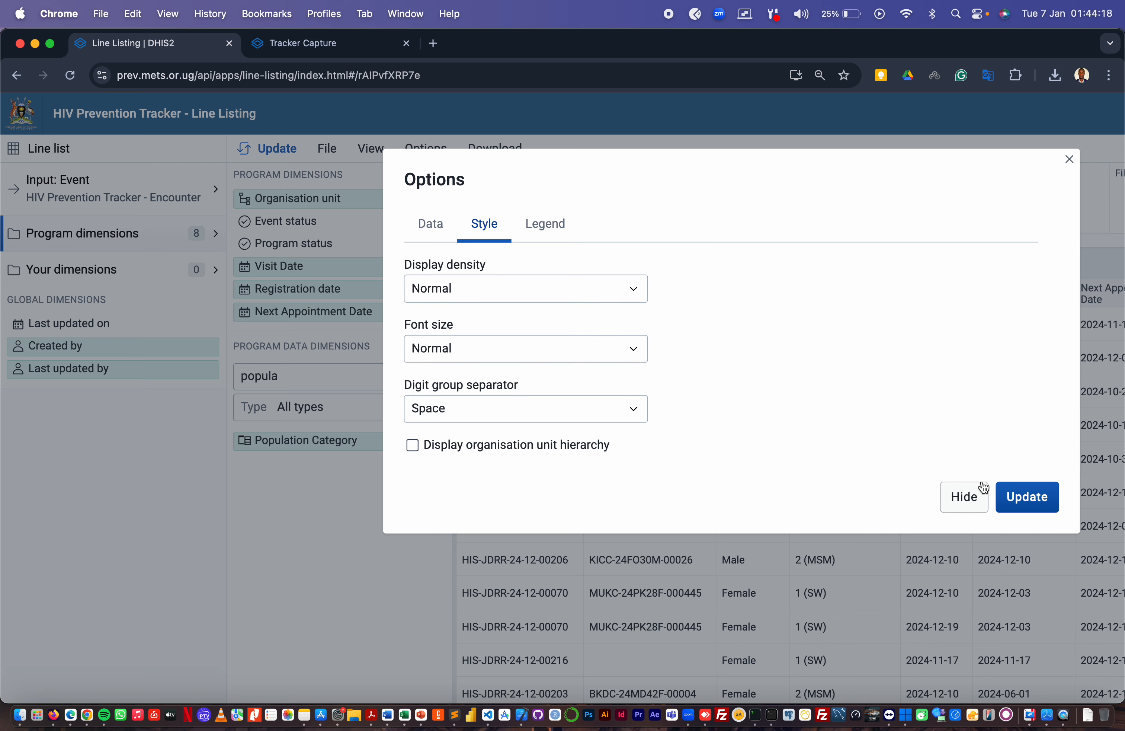
left_click(963, 499)
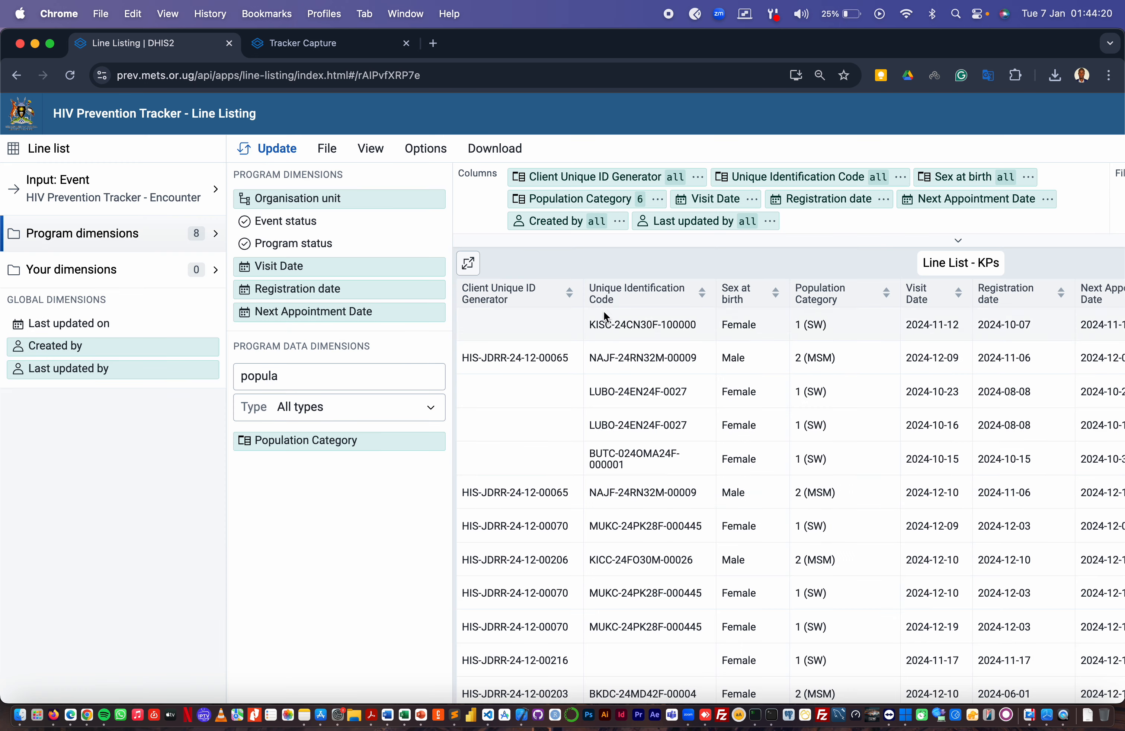
- Download the line list as CSV with the Code metadata ID scheme and open the file in a maximised Excel window
left_click(498, 152)
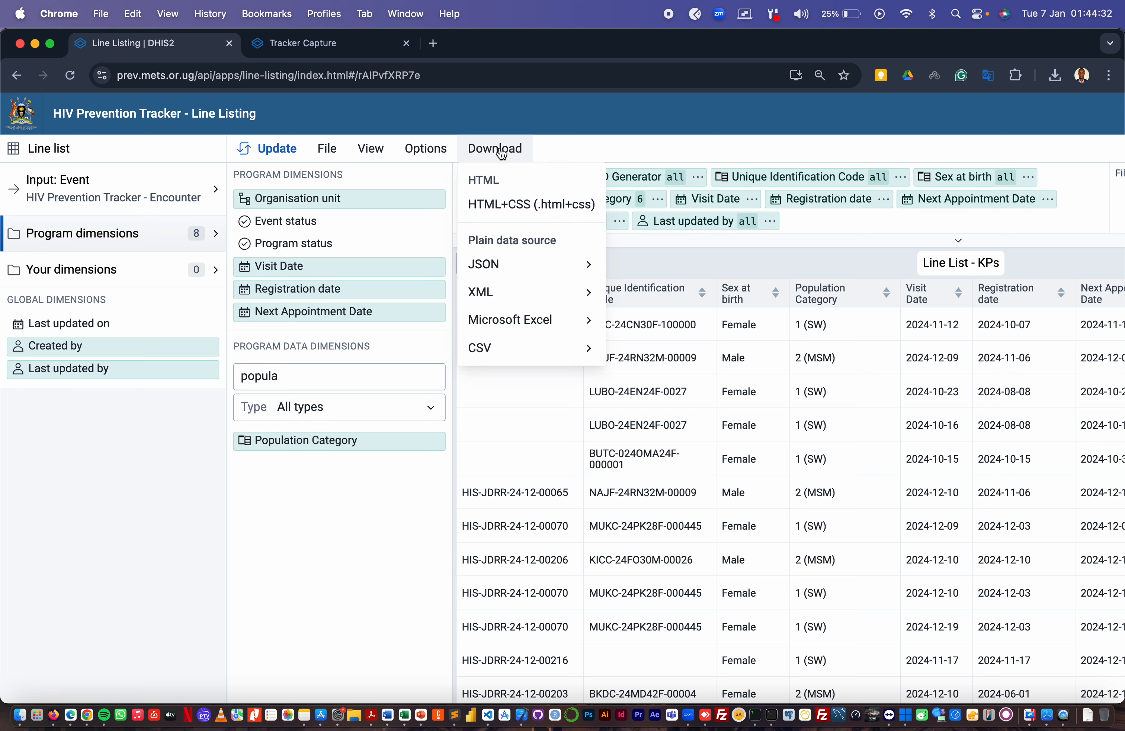
mouse_move(543, 356)
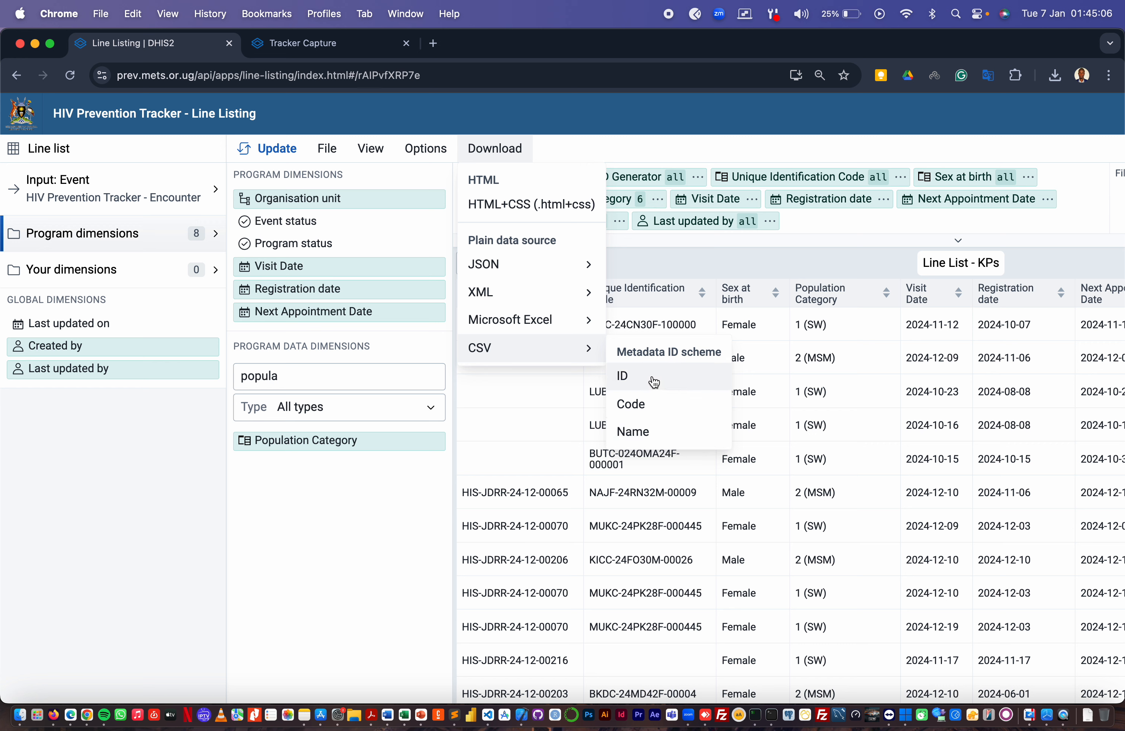
left_click(641, 408)
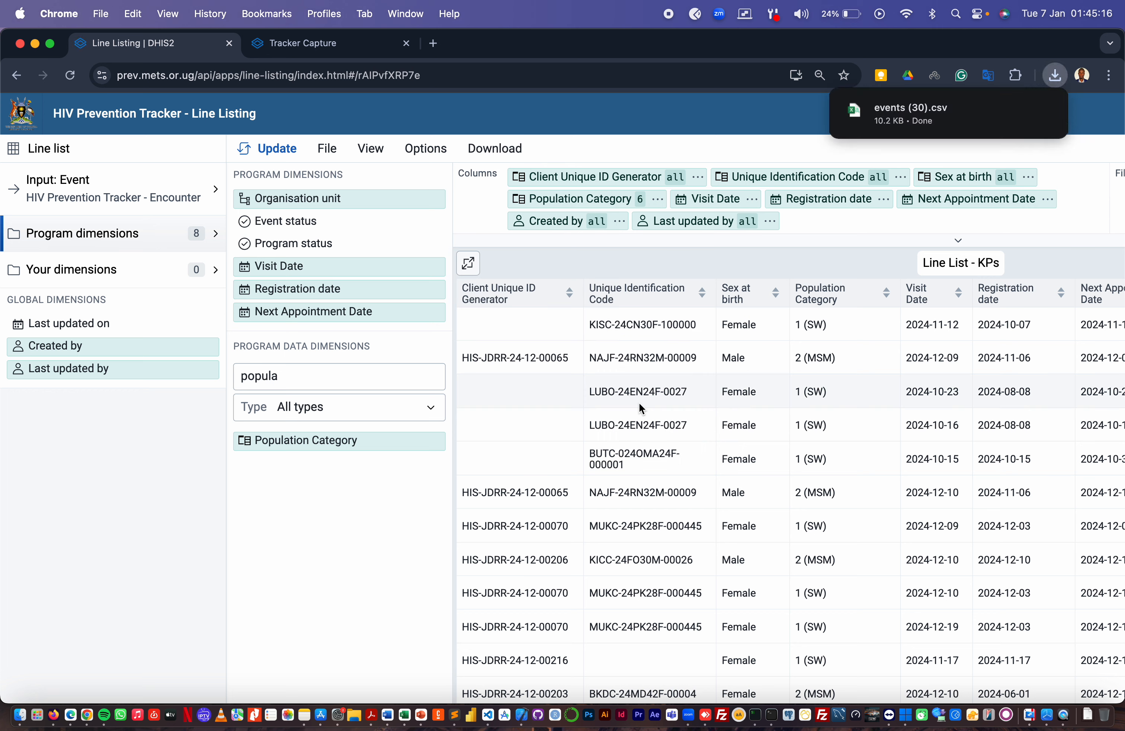
left_click(920, 113)
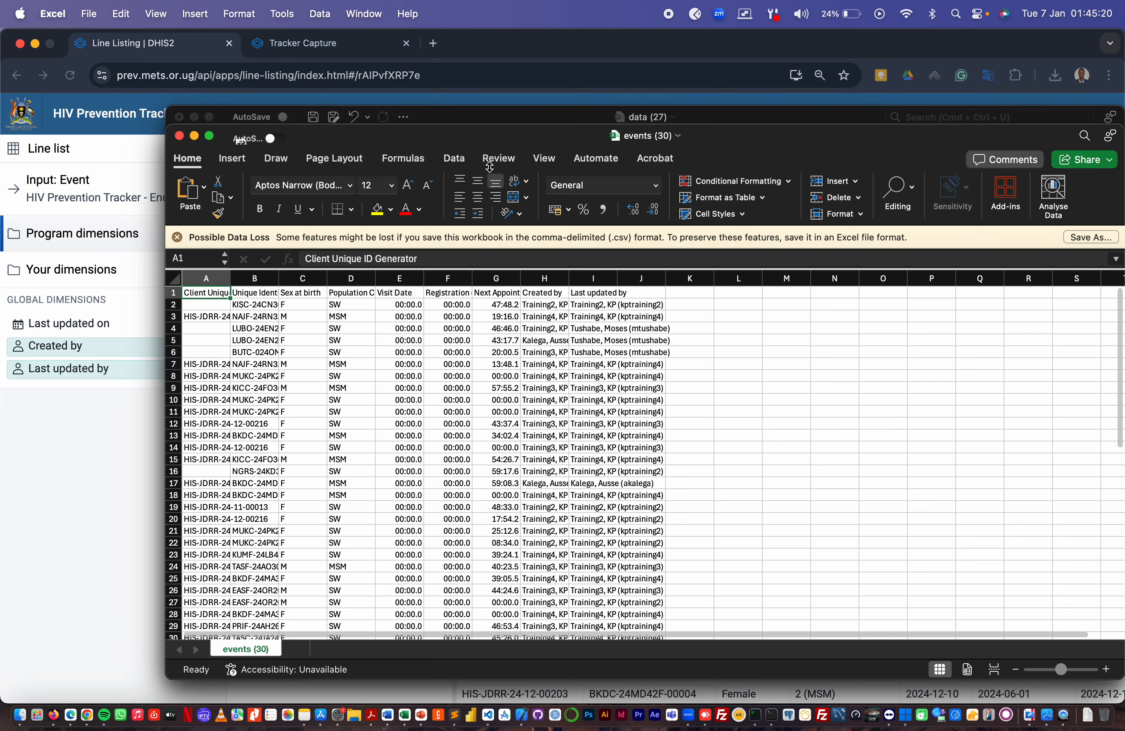
double_click(498, 137)
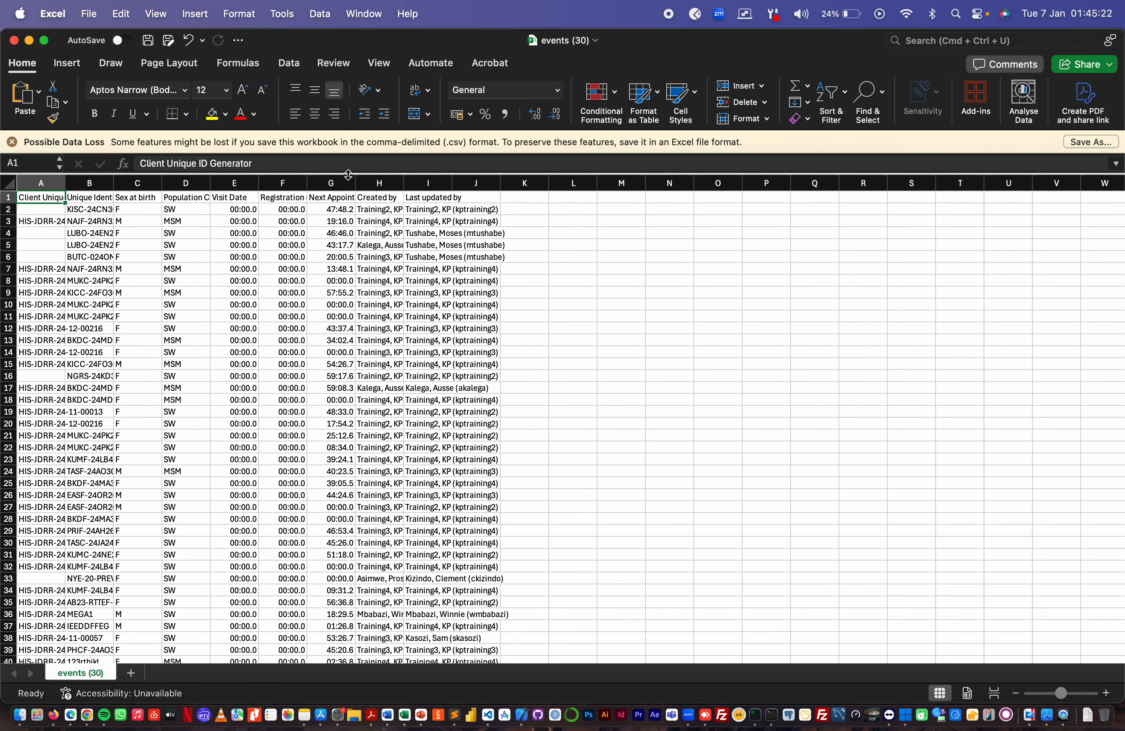
- Autofit the width of all columns in the exported events sheet so the full headings and values show
left_click(8, 183)
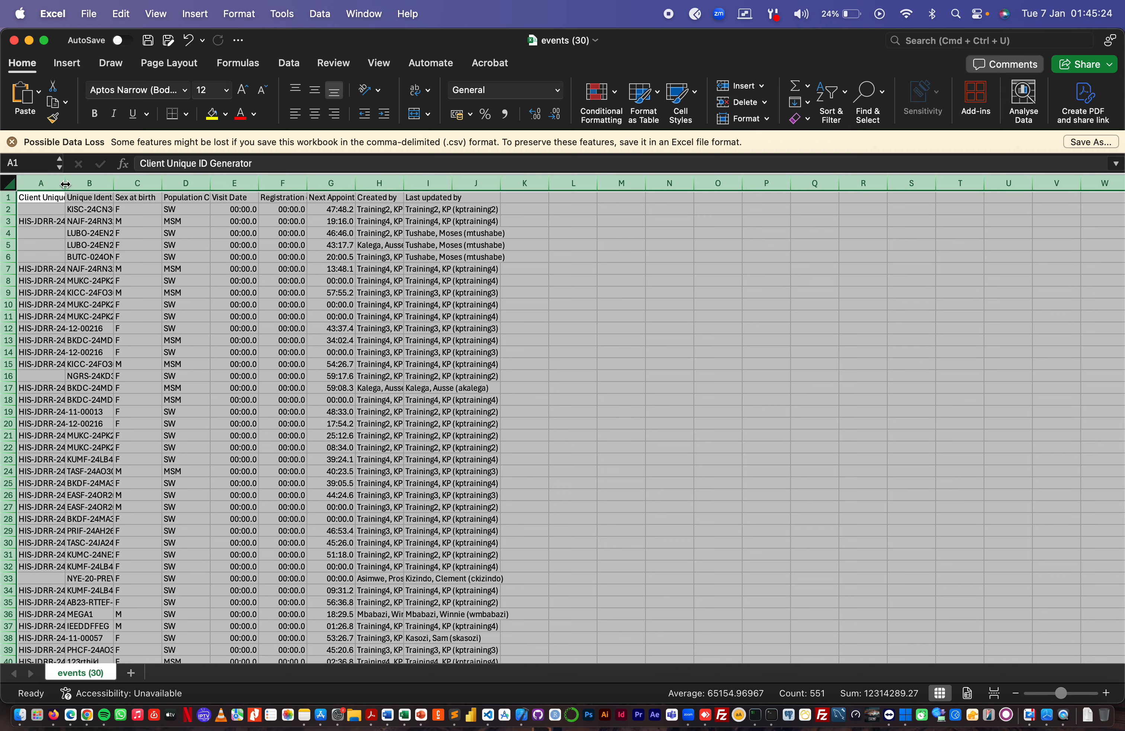
double_click(66, 182)
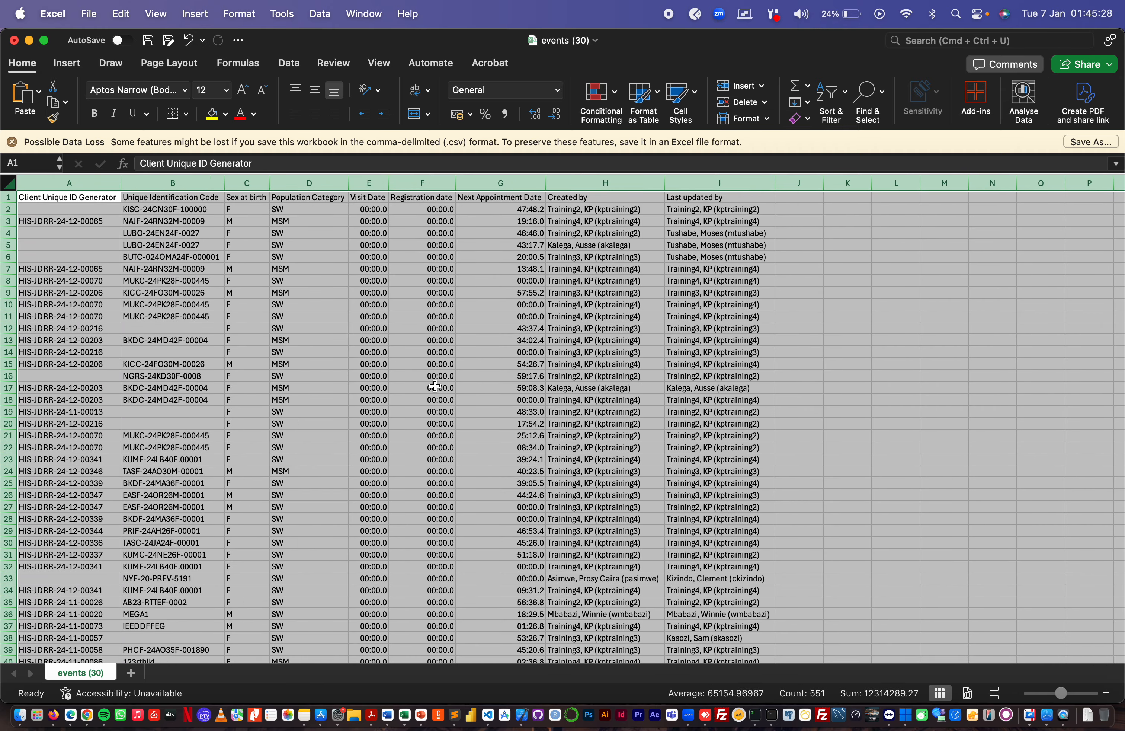
scroll(435, 386, "right", 5)
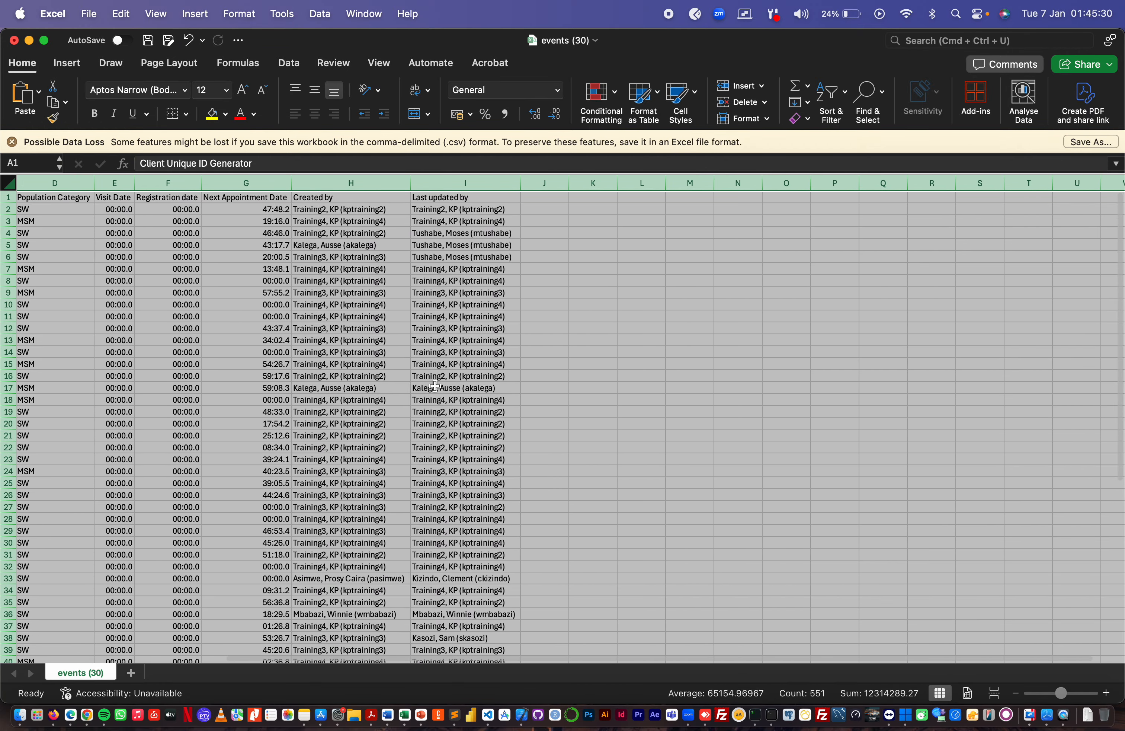
scroll(435, 386, "left", 4)
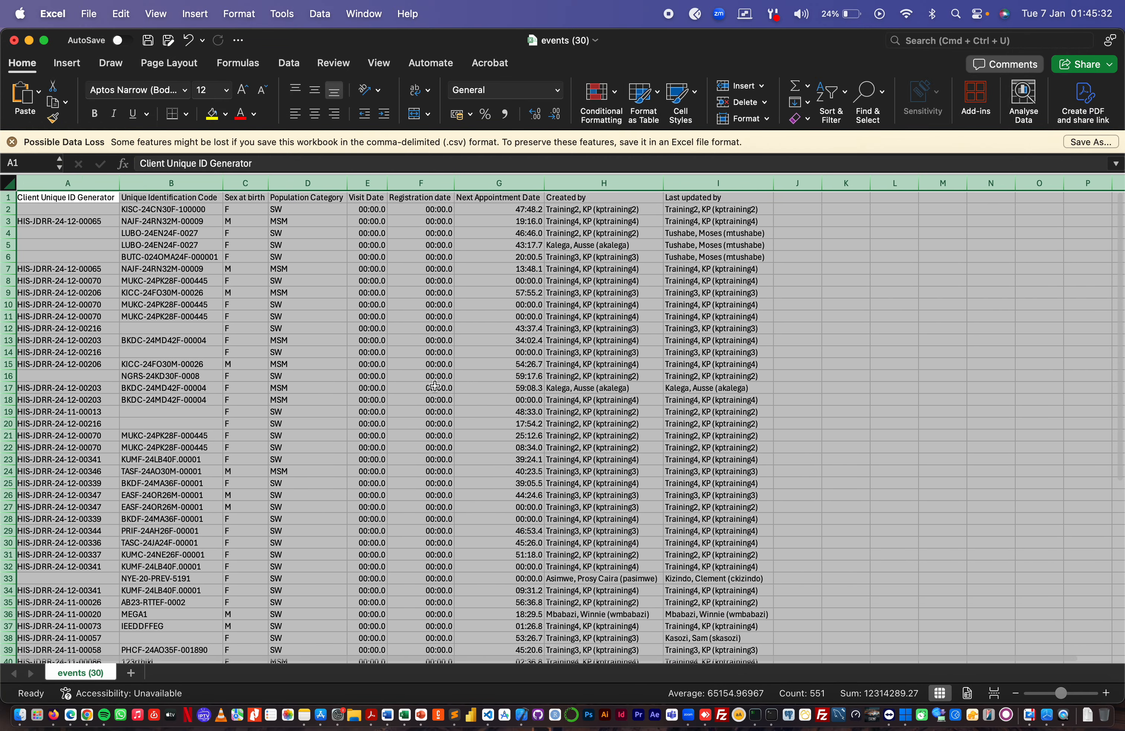
- Format the Visit Date column of the exported sheet as Short Date
left_click(251, 201)
left_click(305, 199)
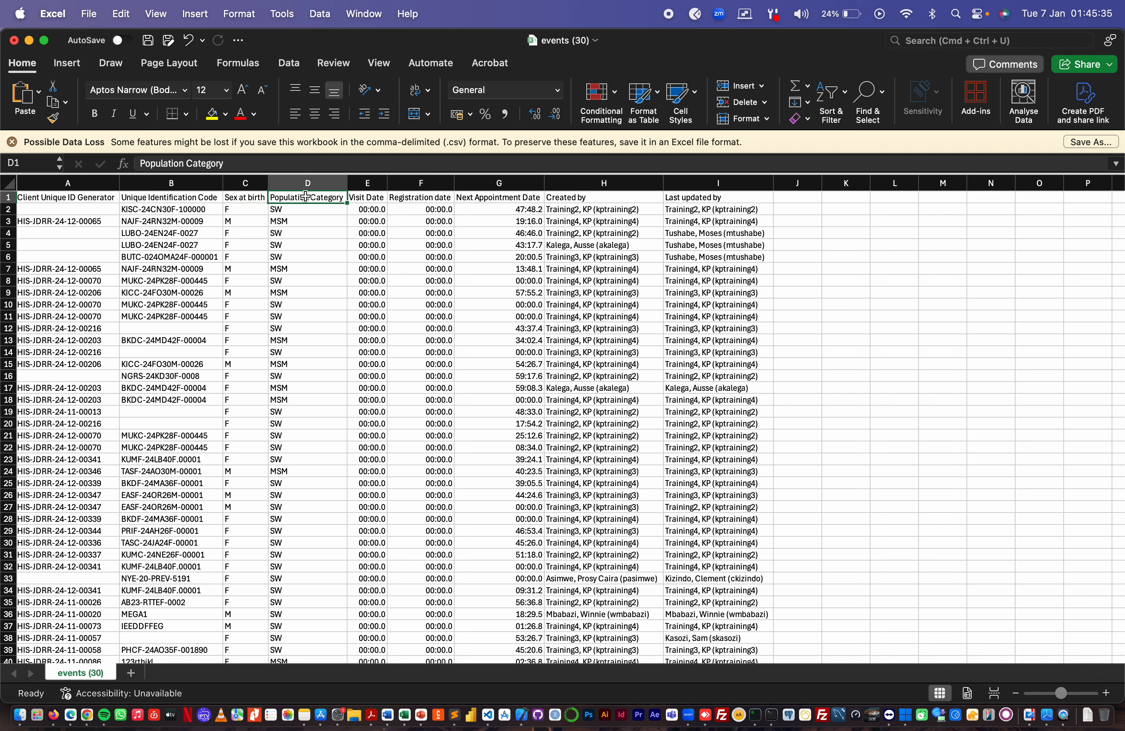
left_click(361, 199)
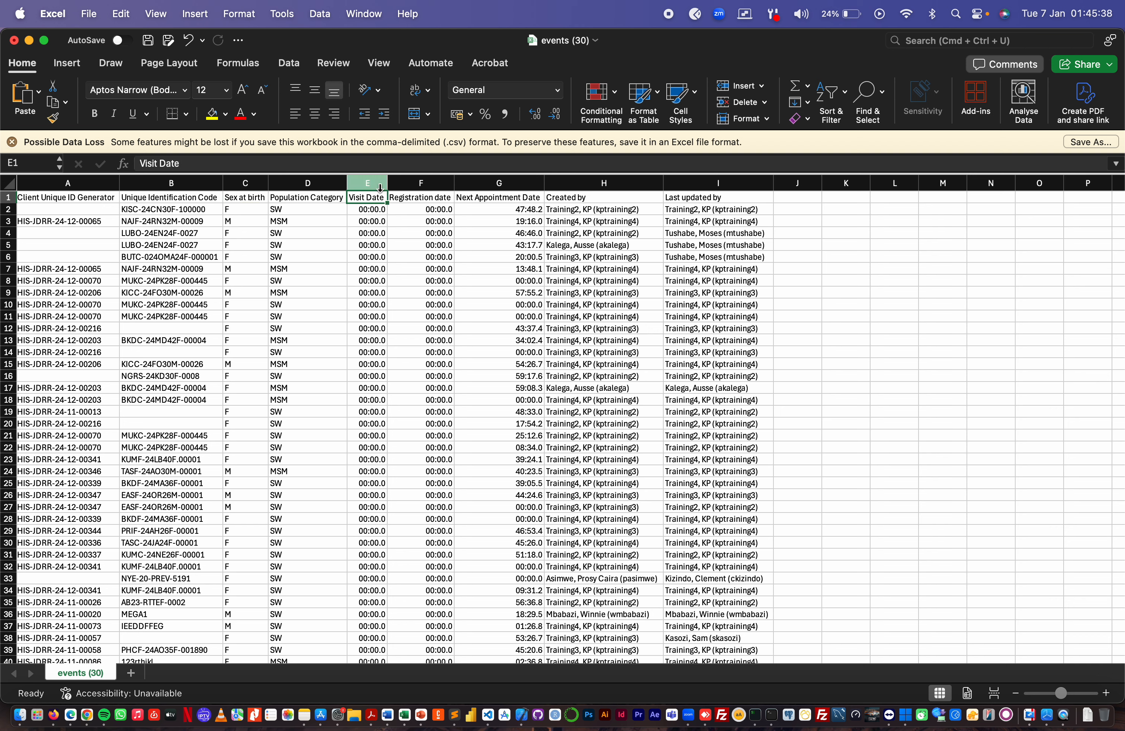
left_click(368, 182)
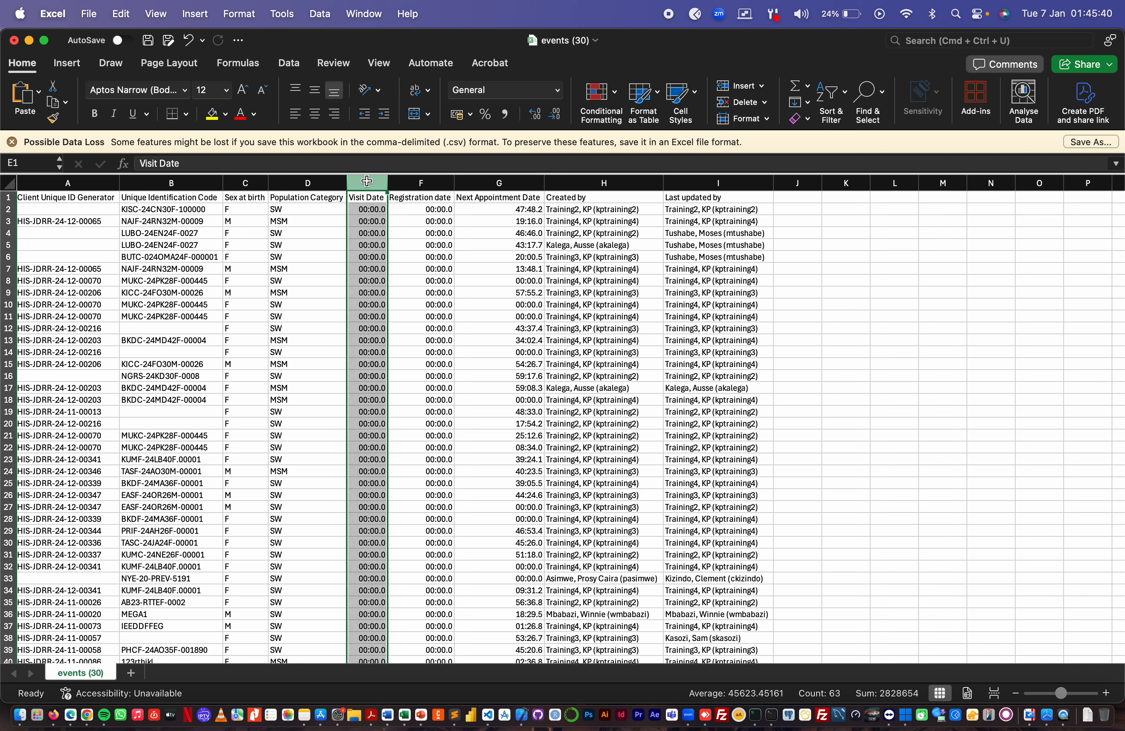
left_click(558, 91)
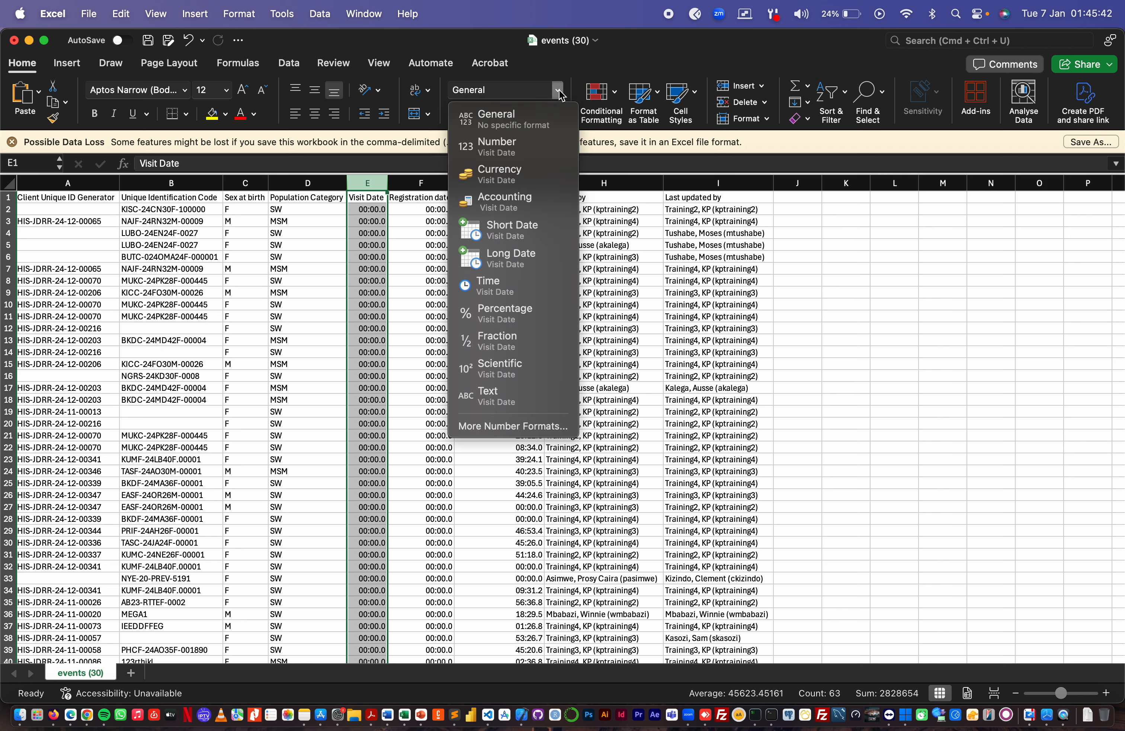
left_click(522, 235)
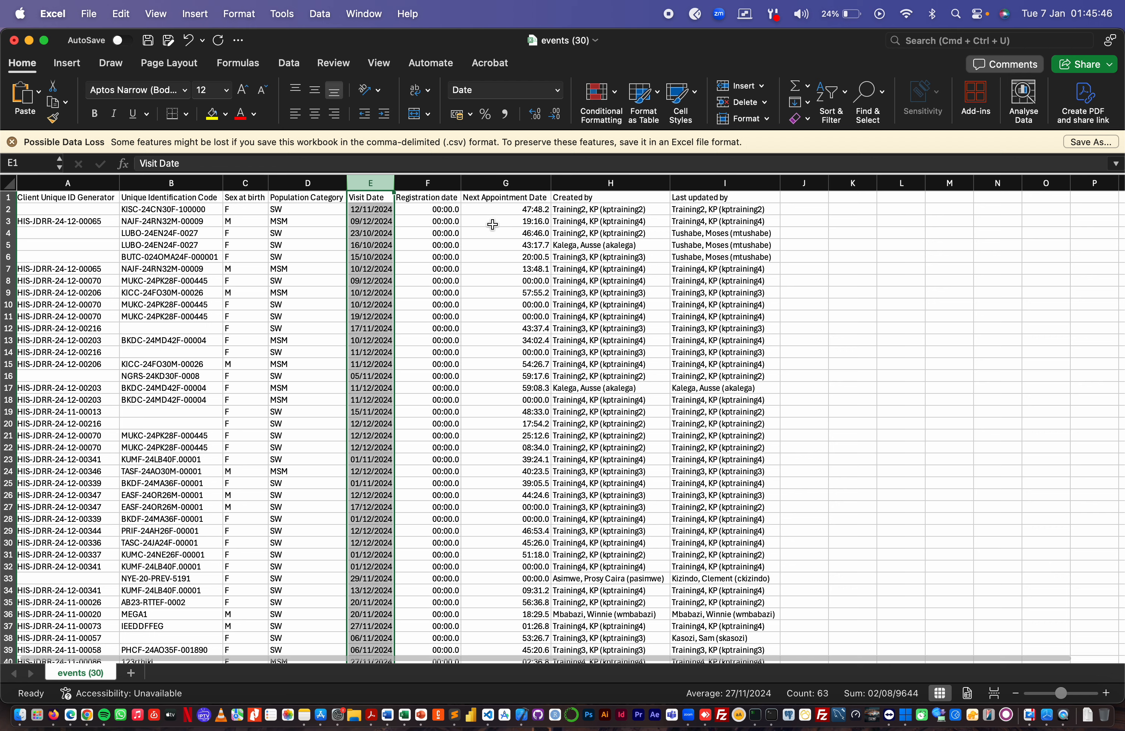
- Format the Registration date column of the exported sheet as Short Date
left_click(434, 184)
left_click(559, 90)
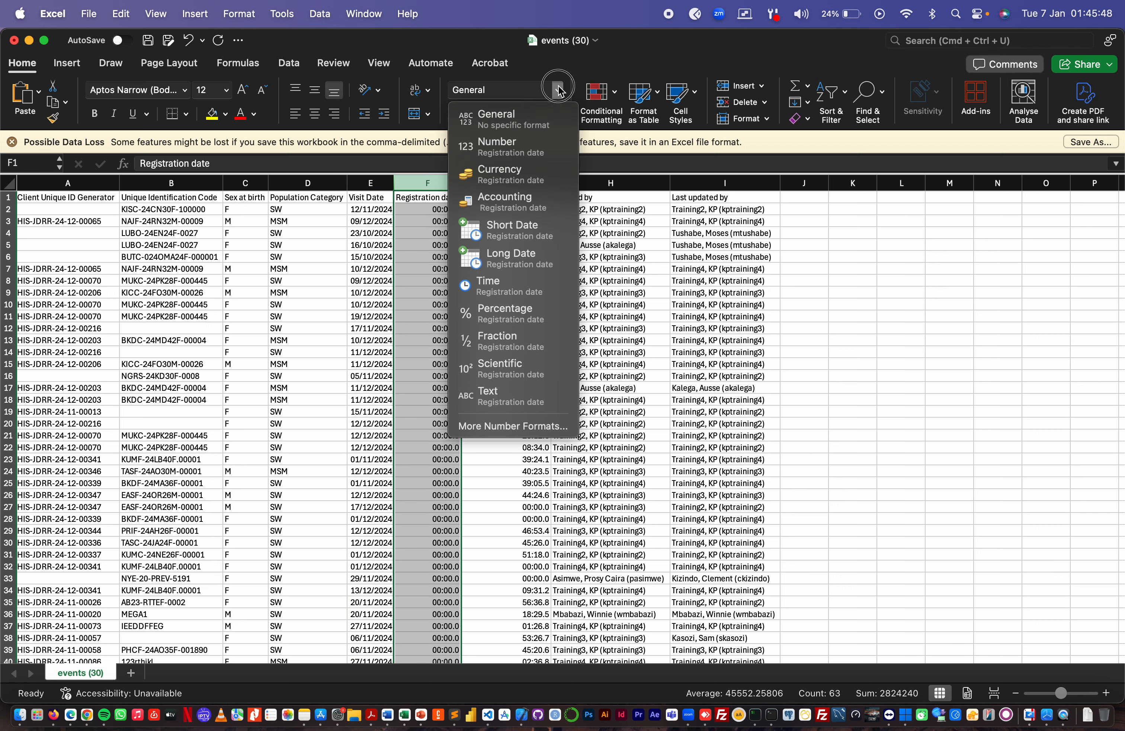
left_click(516, 236)
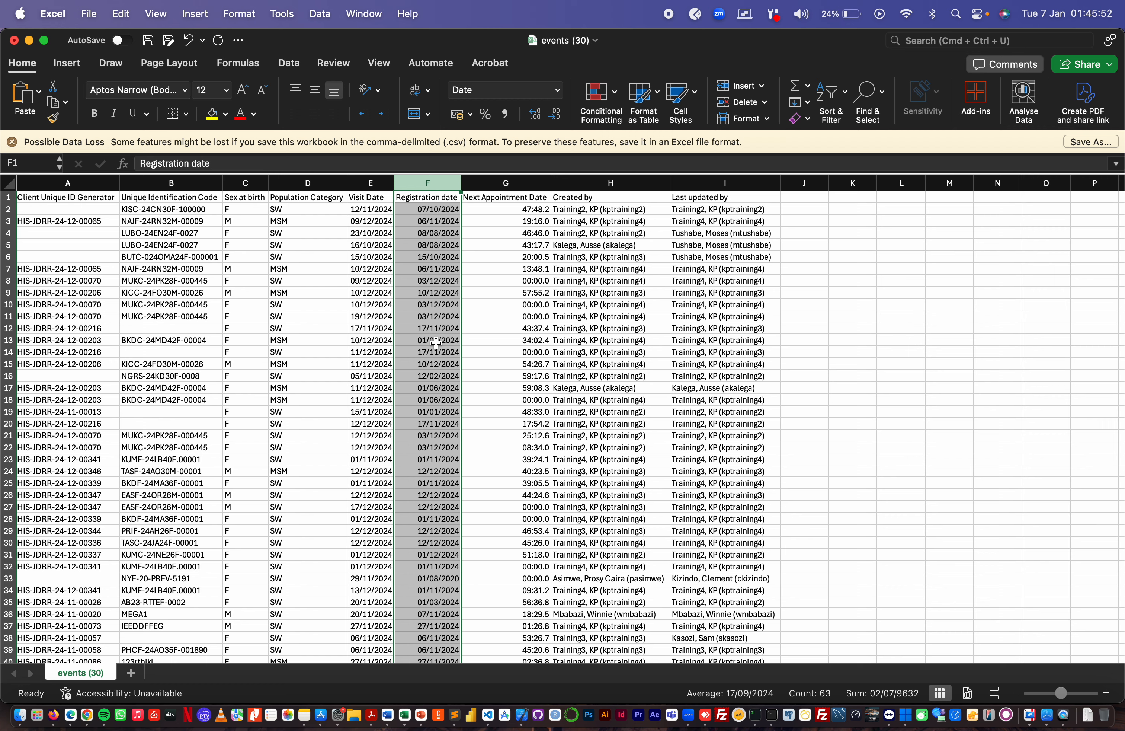
scroll(153, 341, "left", 1)
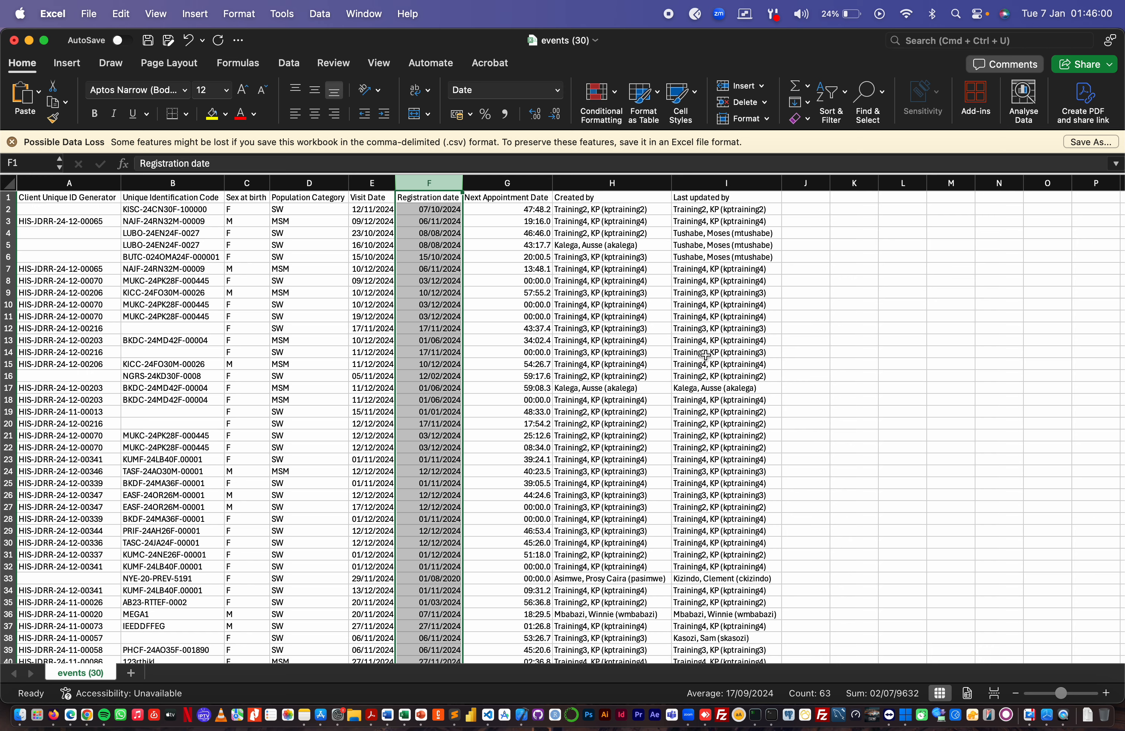
- Compare the exported sheet with the line list in Chrome, and return to the line list to view its columns and filter
key("super+Tab")
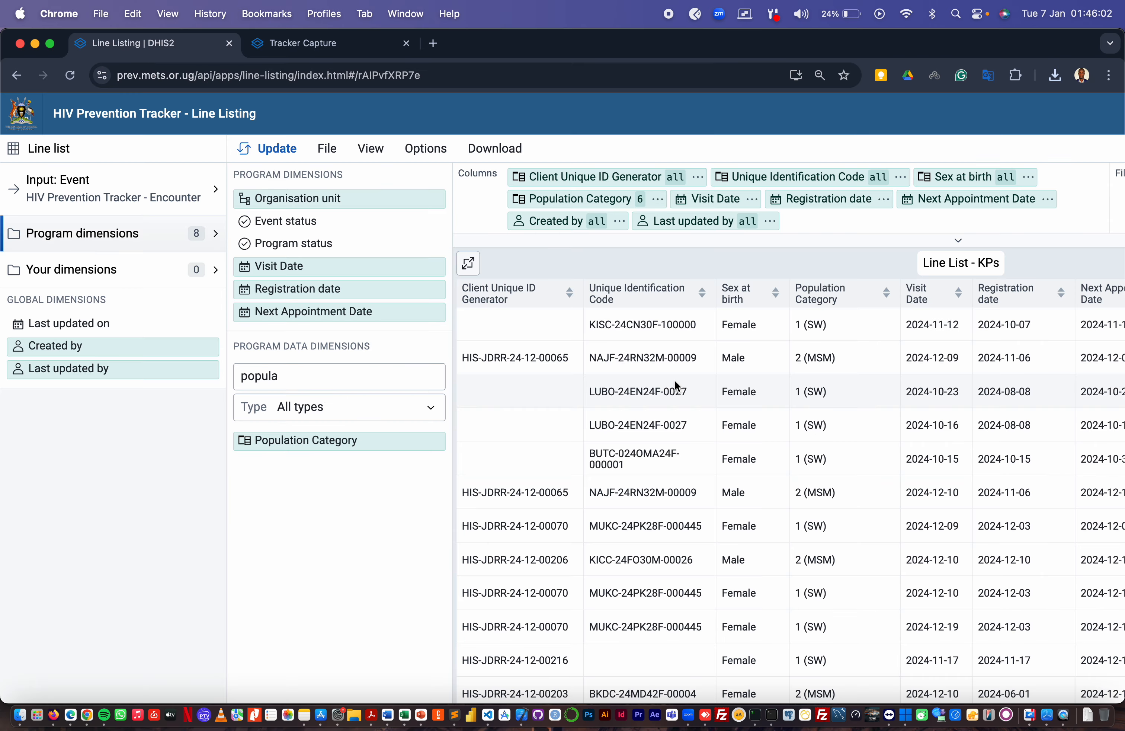
key("super+Tab")
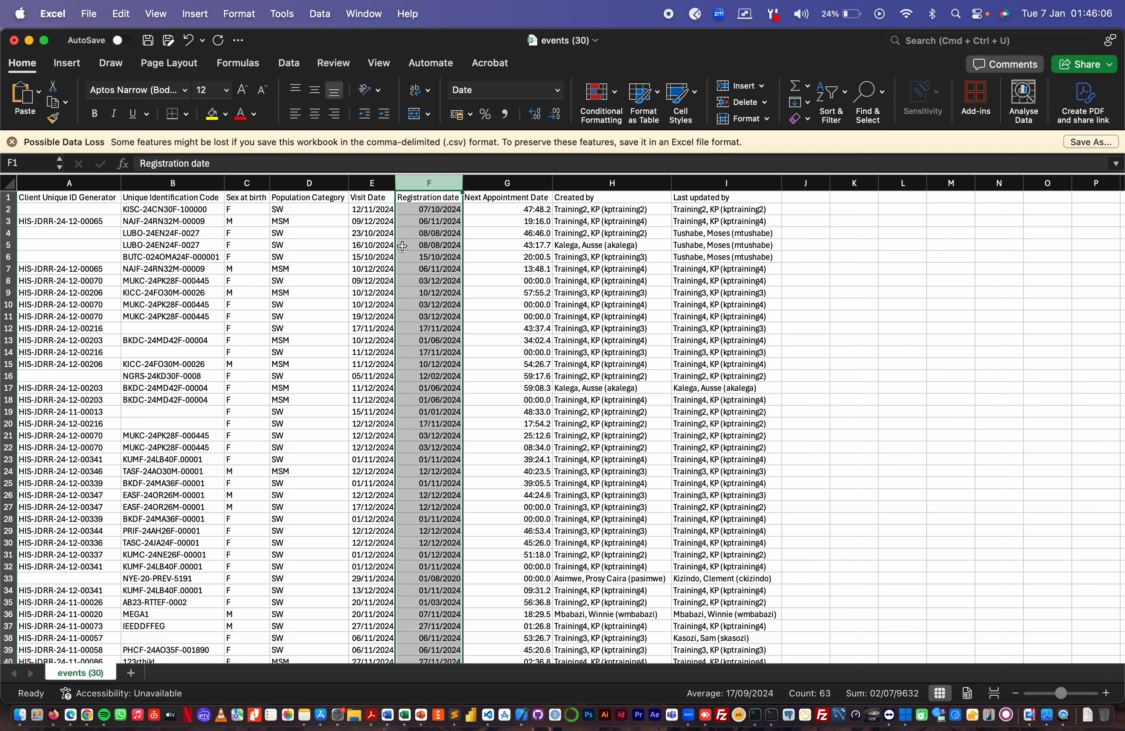
left_click(717, 210)
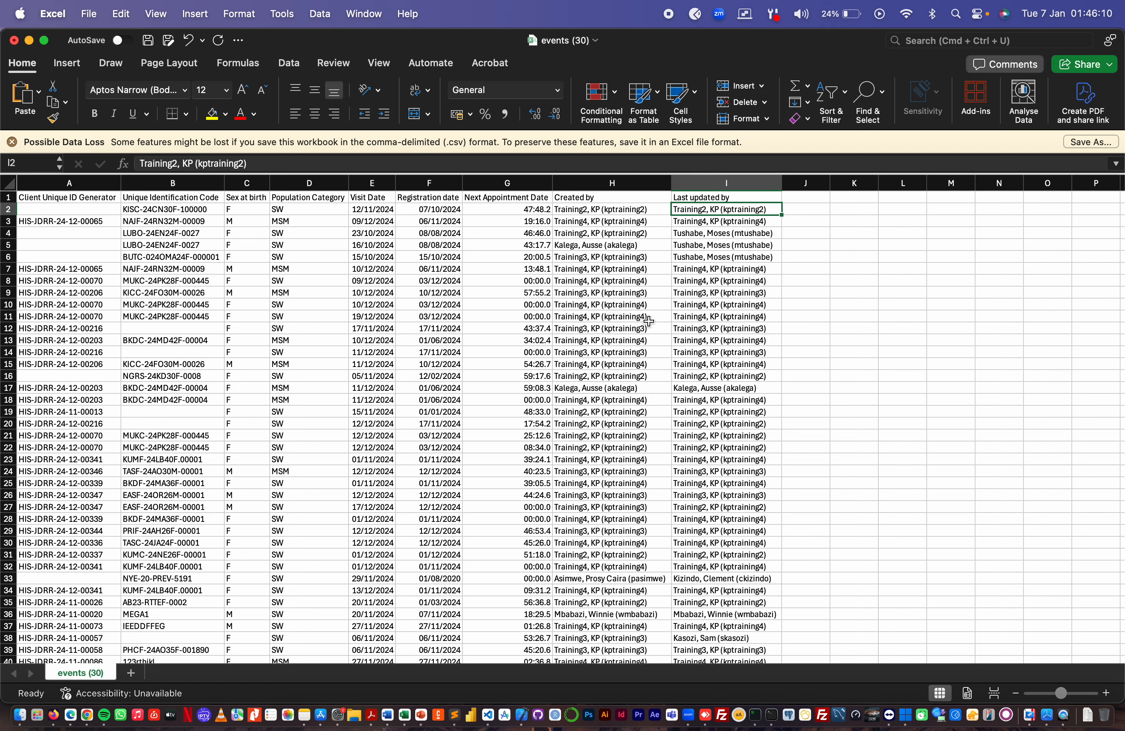
key("super+Tab")
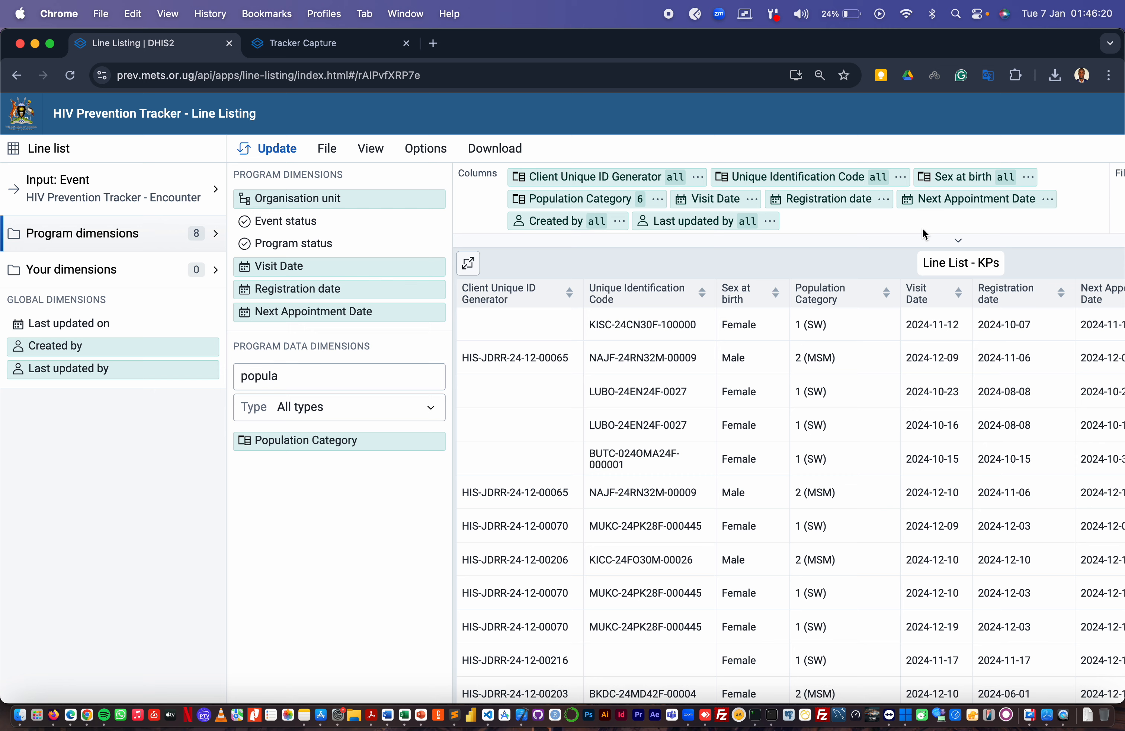
scroll(878, 223, "right", 5)
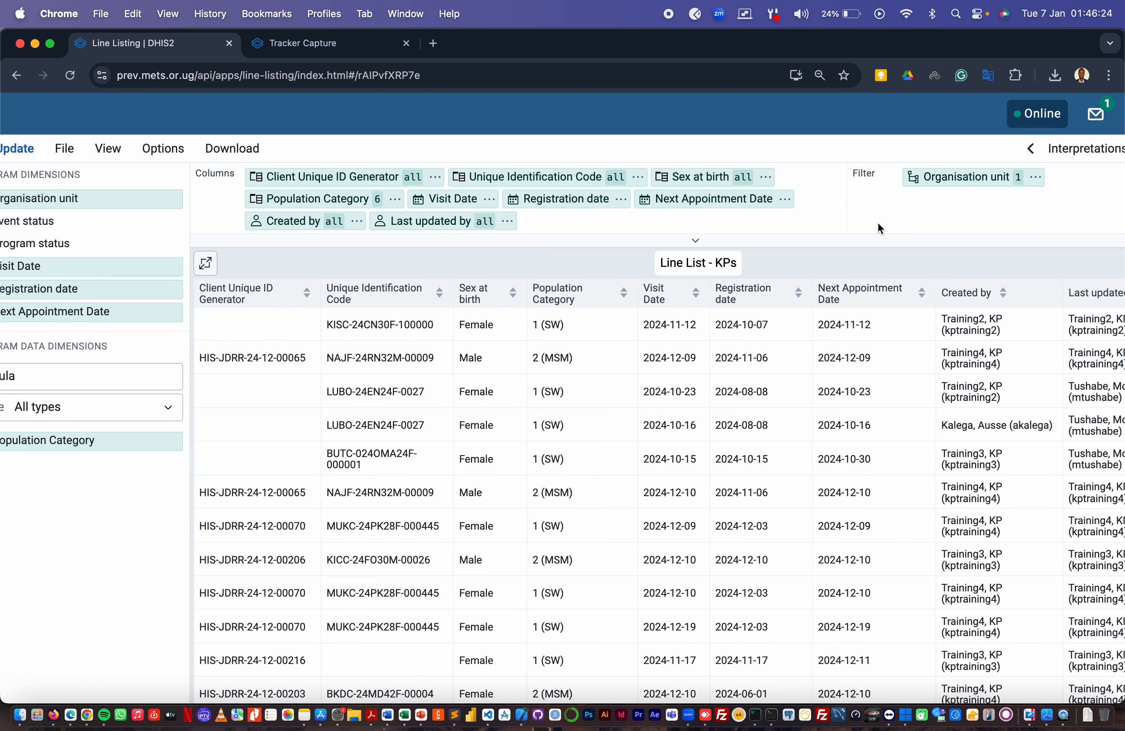
scroll(878, 223, "down", 3)
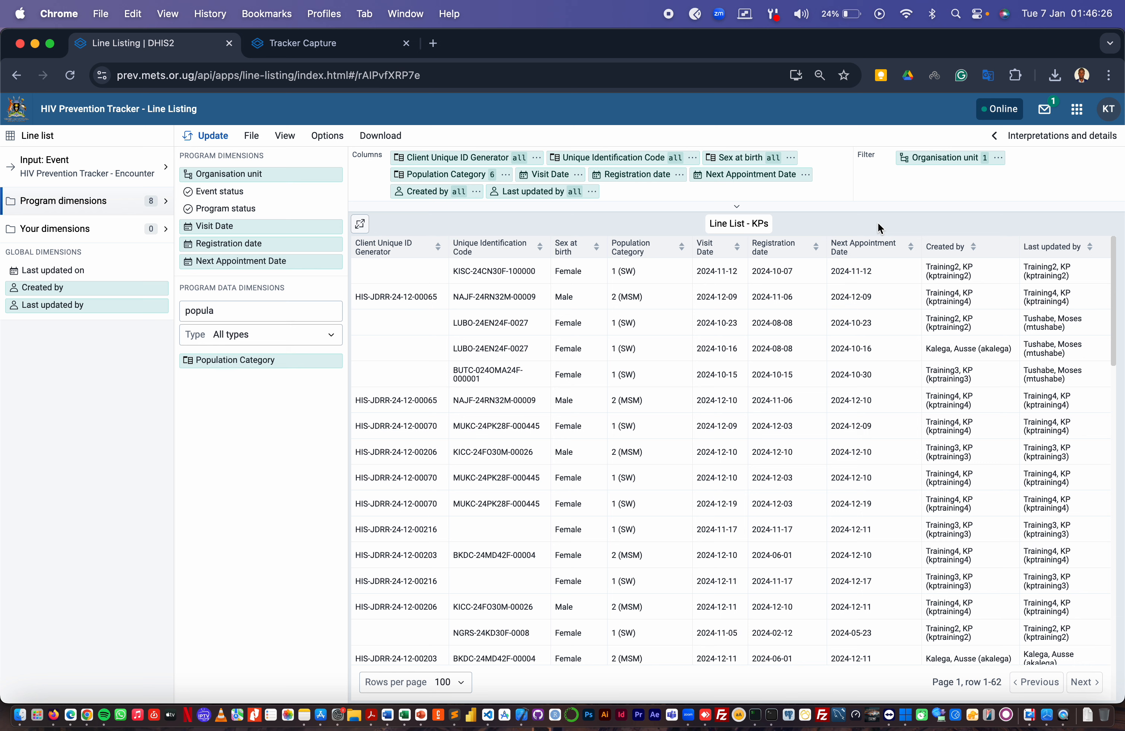